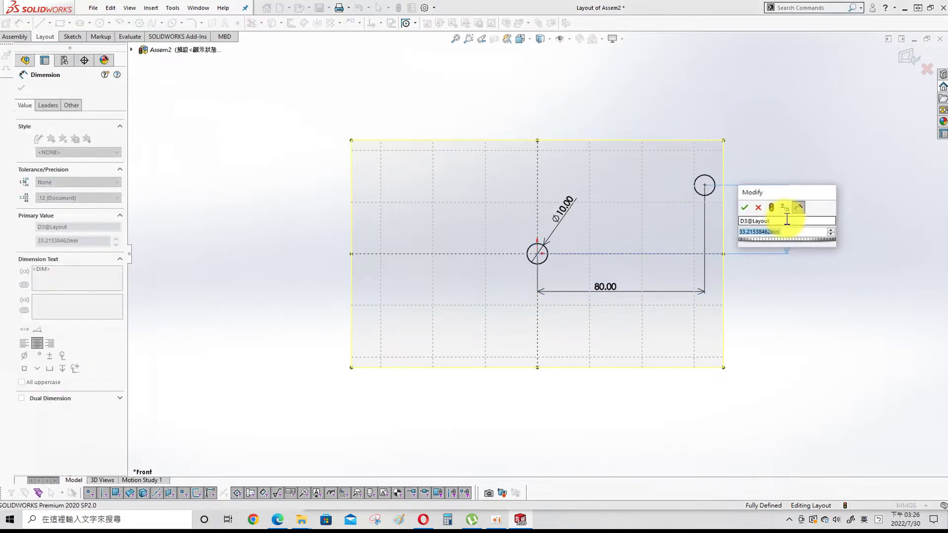
Set the vertical distance between the two circle centres to 30 mm.
text(50)
key(Return)
double_click(786, 209)
text(30)
key(Return)
click(847, 165)
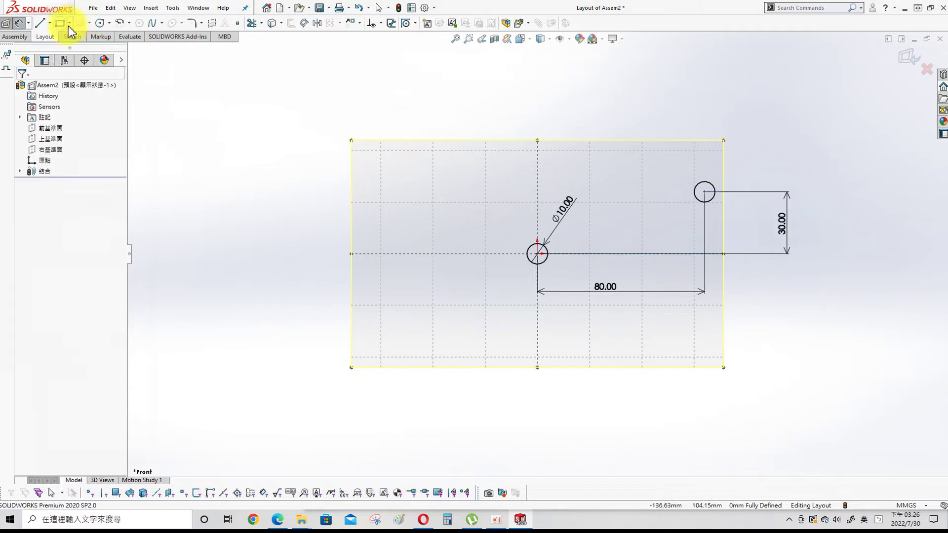
Sketch an L-shaped outline of straight lines around the two circles, with a long foot extending to the left.
click(40, 23)
click(521, 159)
click(748, 158)
click(748, 381)
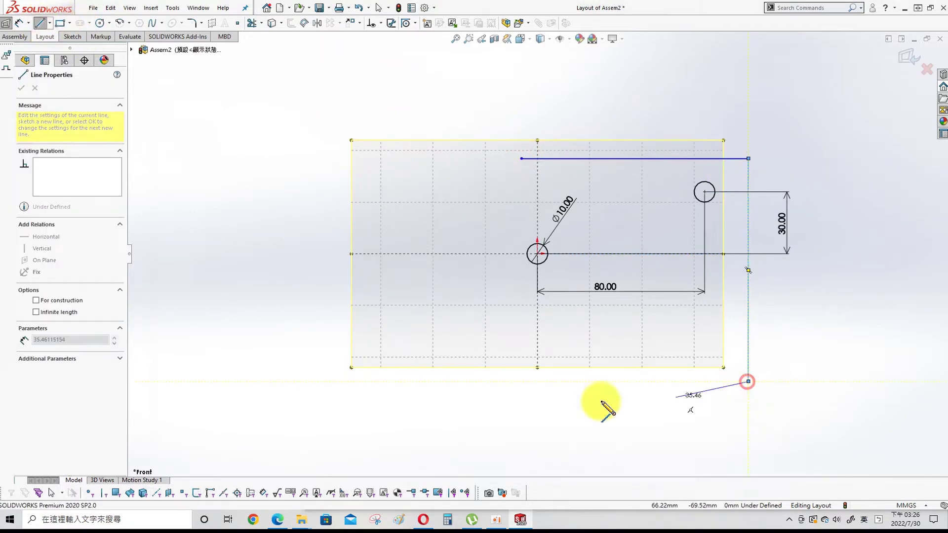
click(237, 381)
click(236, 303)
click(488, 303)
click(488, 154)
key(Escape)
Close the outline's open upper-left corner by corner-trimming the top line and the inner vertical line.
key(s)
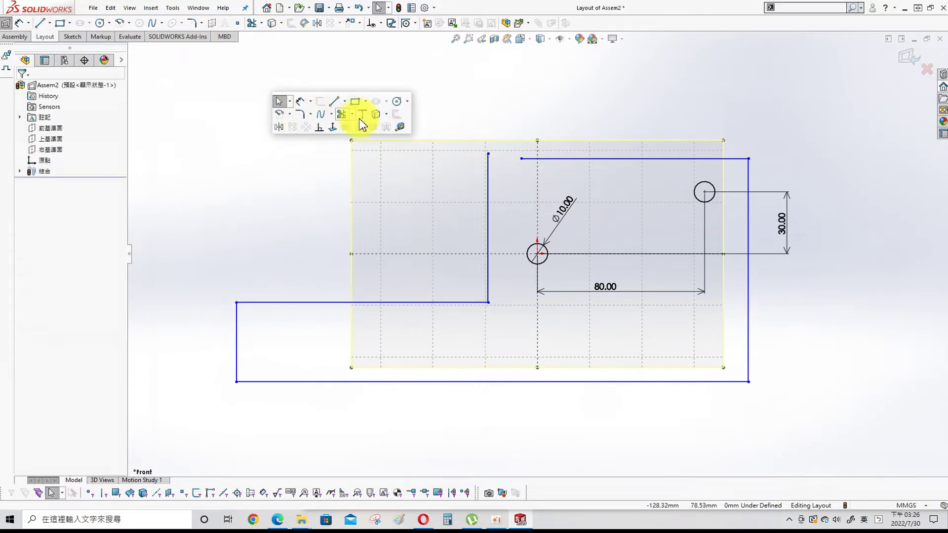
click(337, 120)
click(529, 159)
key(s)
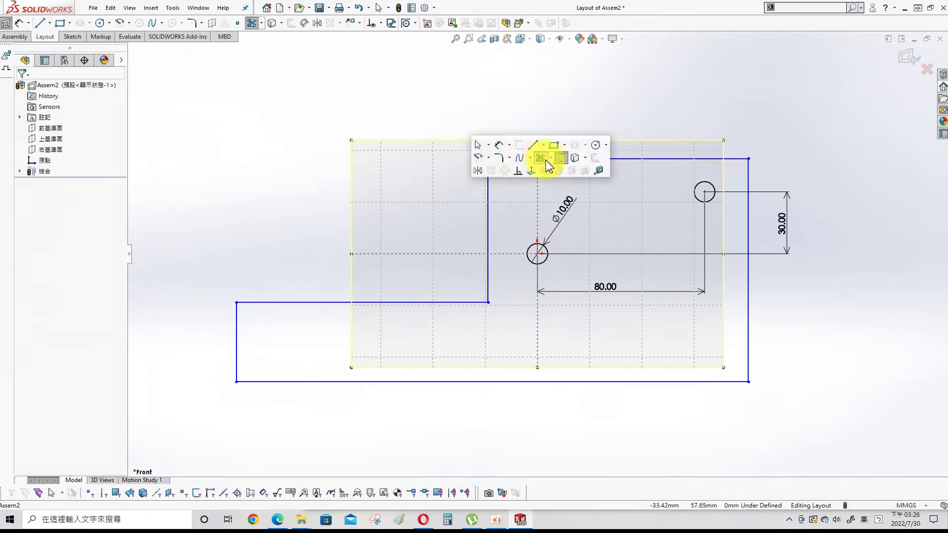
click(551, 158)
mouse_move(531, 159)
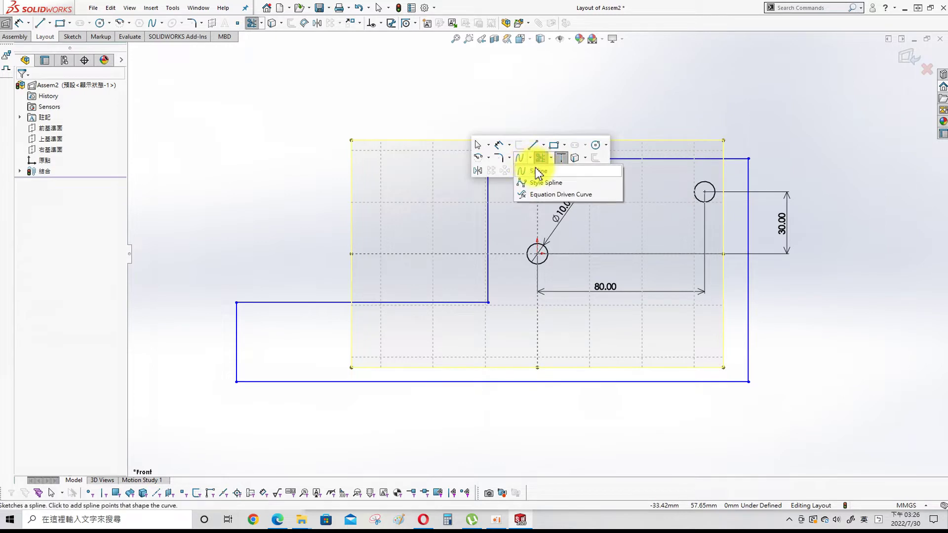
click(551, 159)
click(551, 159)
click(562, 171)
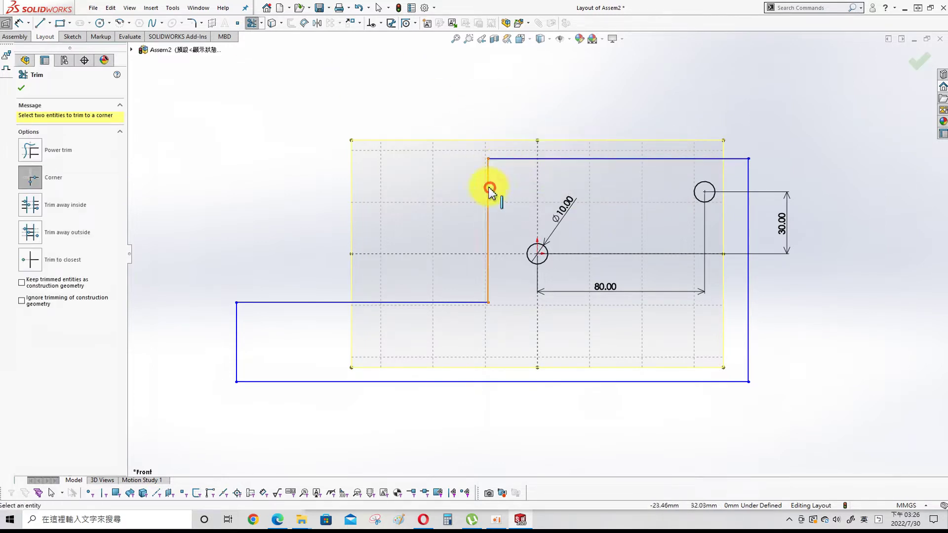
click(21, 88)
Dimension the outline's top edge 10 mm from the upper-right circle's centre.
key(s)
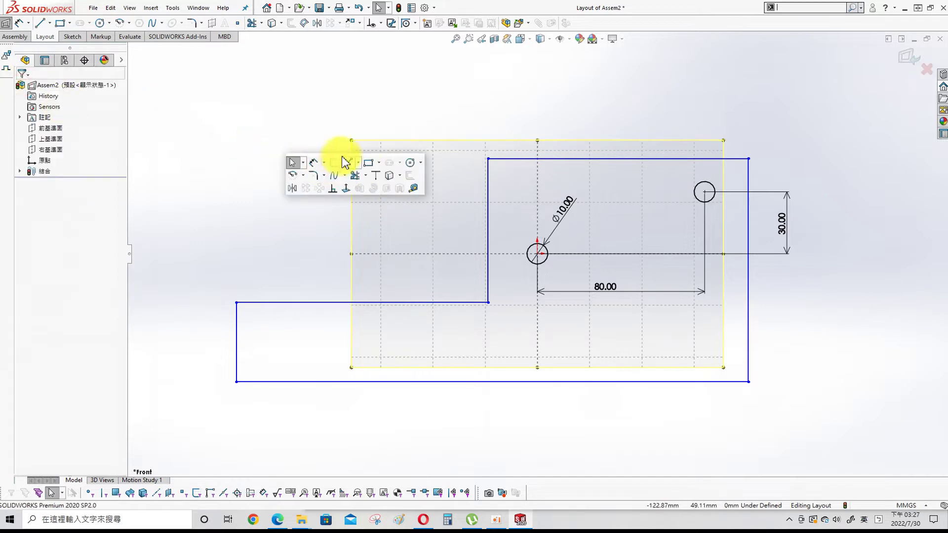
click(310, 164)
click(712, 161)
click(713, 190)
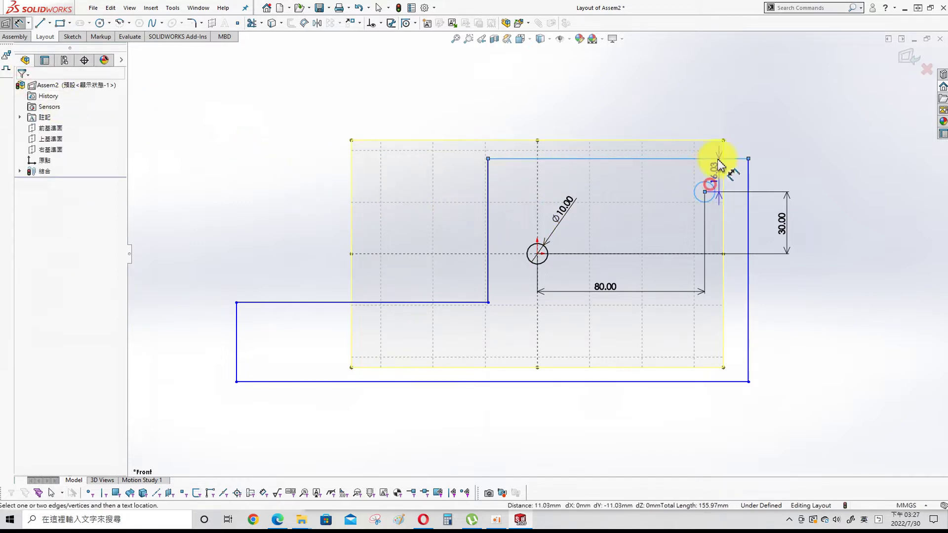
click(712, 134)
text(10)
key(Return)
Dimension the right edge 10 mm from the upper-right circle's centre and the inner vertical edge 10 mm from the origin circle's centre.
click(711, 199)
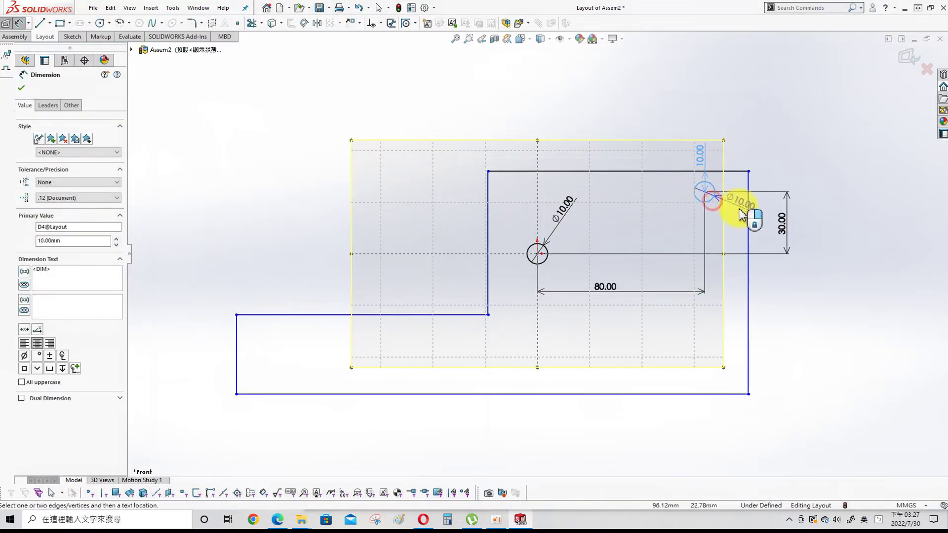
click(740, 153)
text(10)
key(Return)
click(528, 256)
click(459, 231)
text(10)
key(Return)
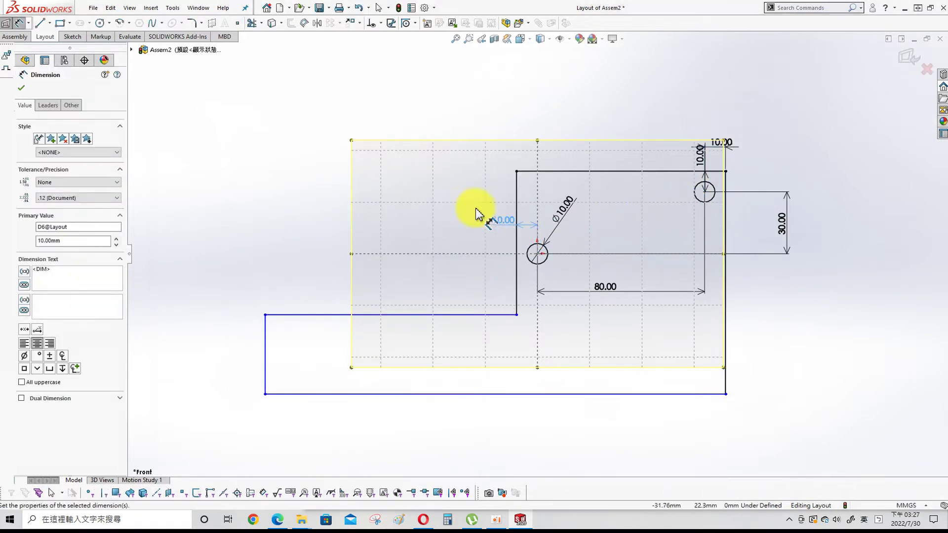
Place the foot's upper edge 30 mm below the origin circle's centre and set the foot's end edge to 20 mm.
click(547, 269)
click(482, 314)
click(482, 294)
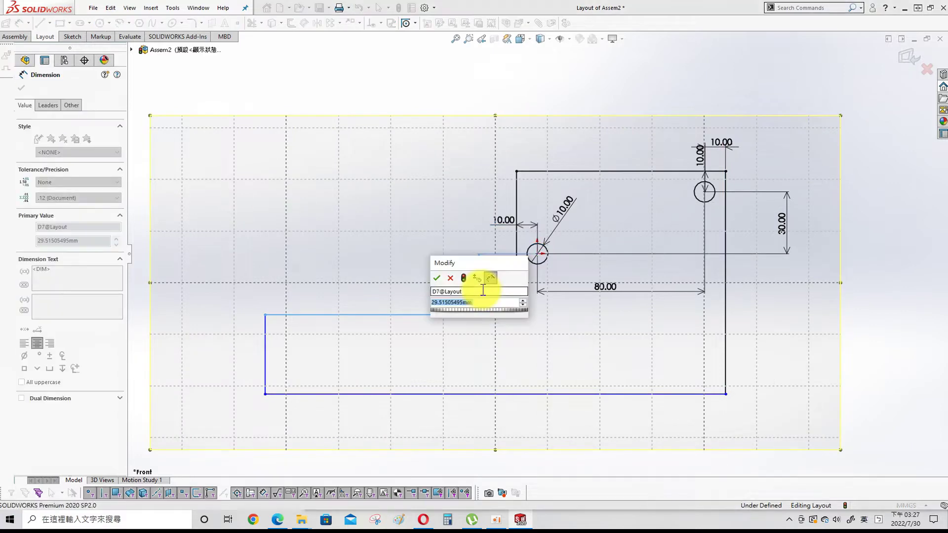
text(30)
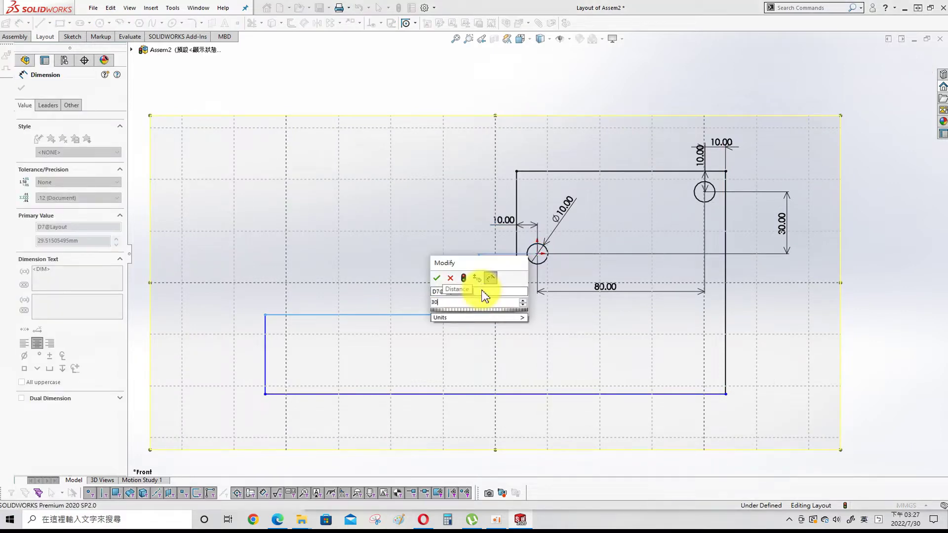
key(Return)
click(266, 355)
click(250, 291)
text(20)
key(Return)
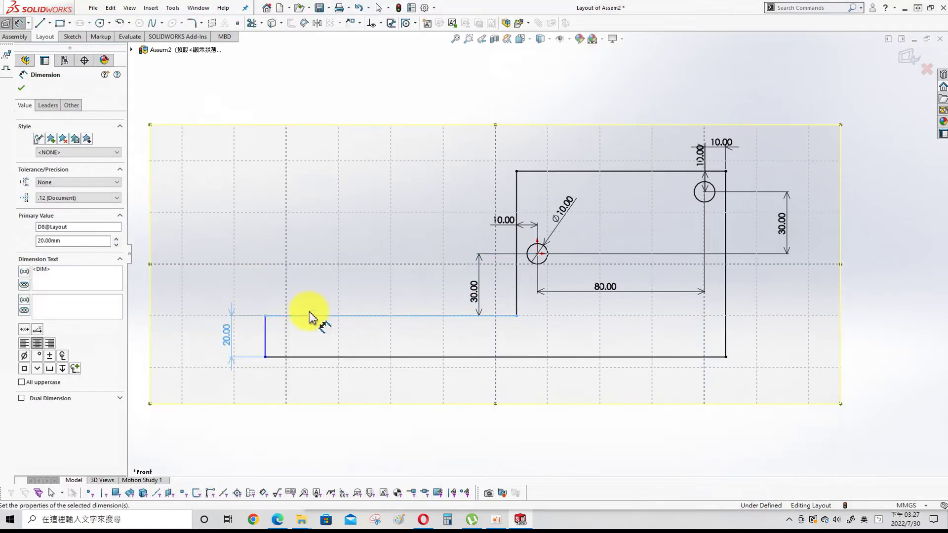
Set the length of the foot's upper edge to 120 mm and finish dimensioning.
click(327, 316)
click(360, 250)
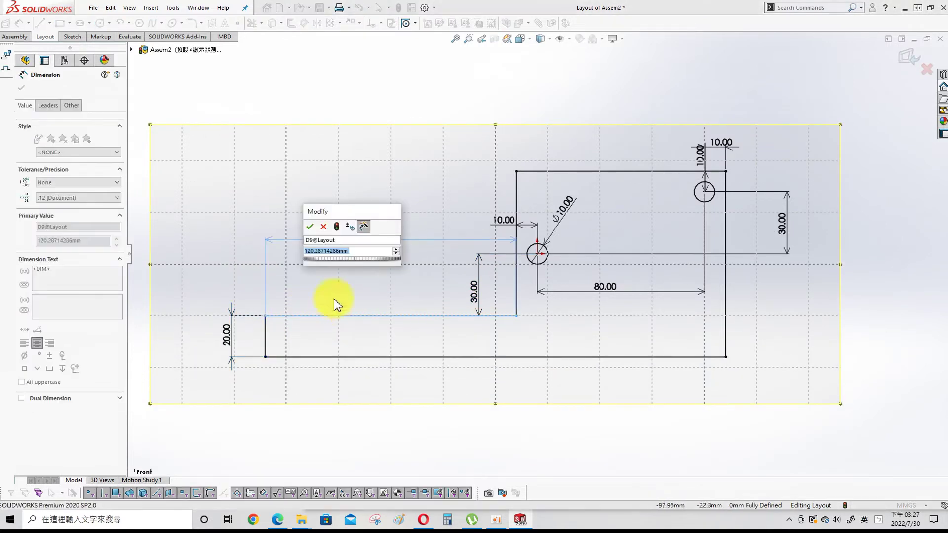
text(120)
key(Return)
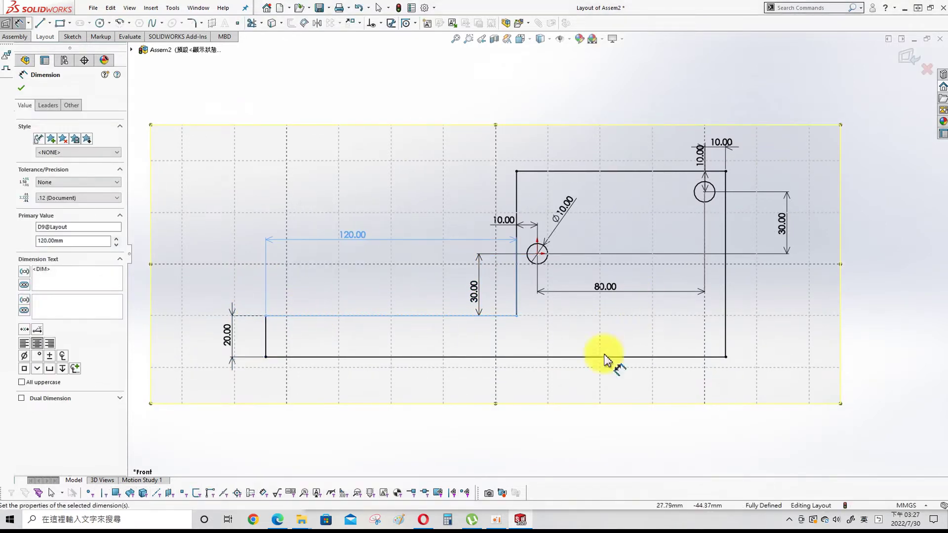
click(265, 116)
key(Escape)
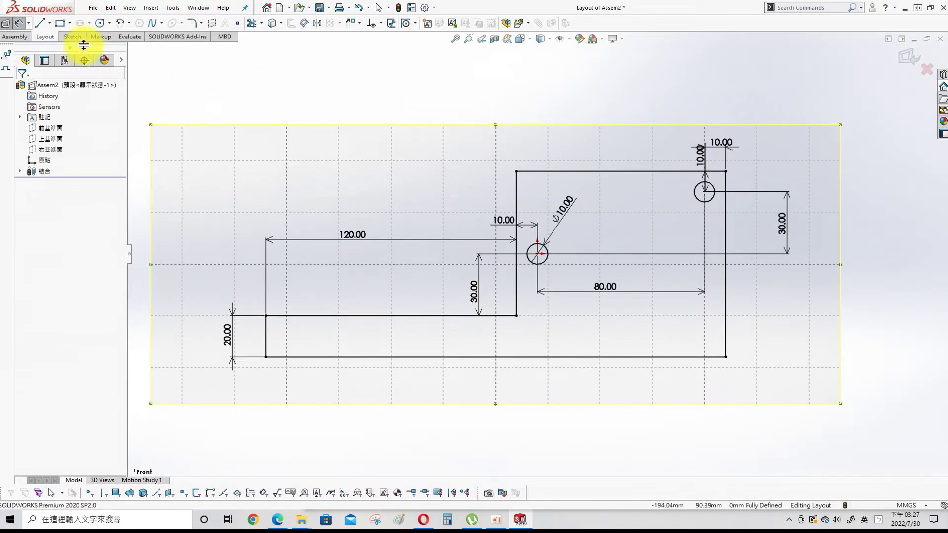
Make a block from the base outline, its two circles and dimensions.
drag(176, 74, 811, 412)
click(854, 351)
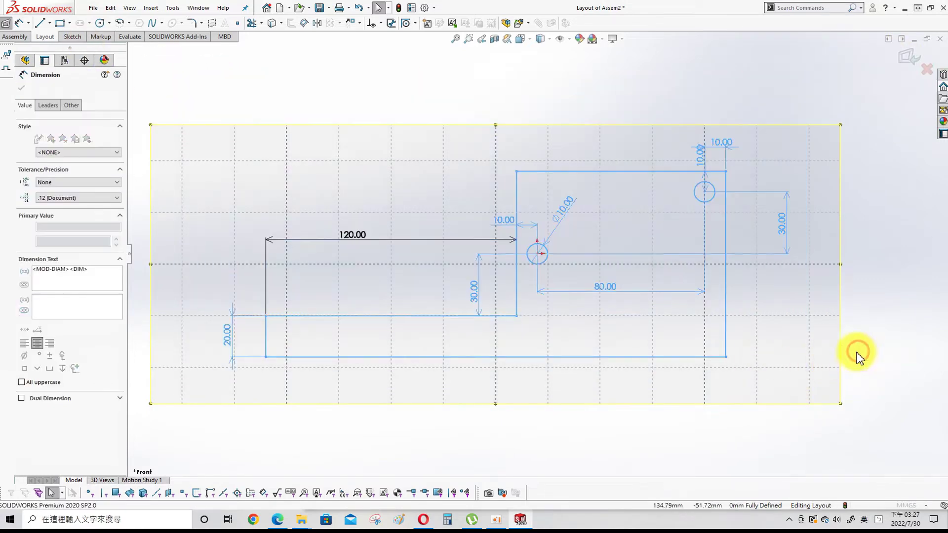
click(21, 88)
click(280, 84)
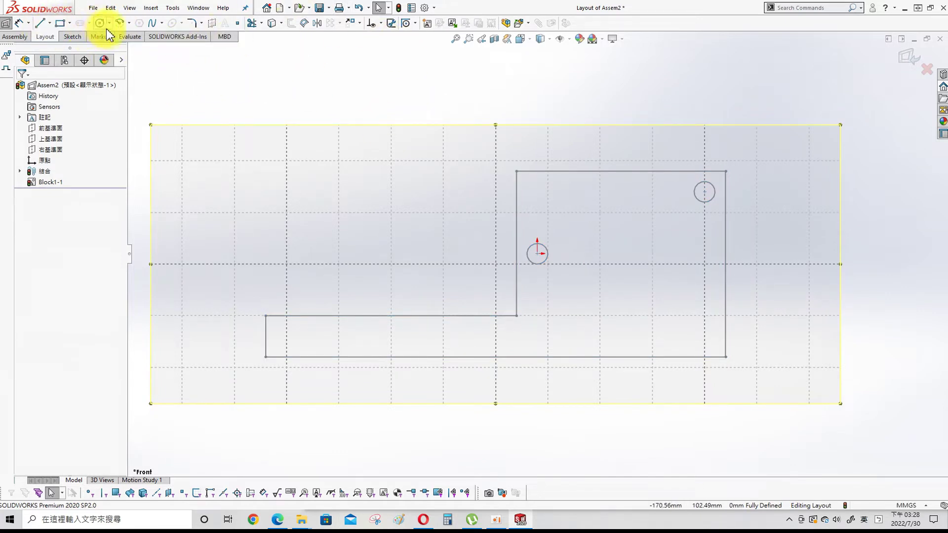
Sketch a circle of about 17 mm radius centred on the block's upper-right hole and another of about 11 mm radius above the block.
click(705, 192)
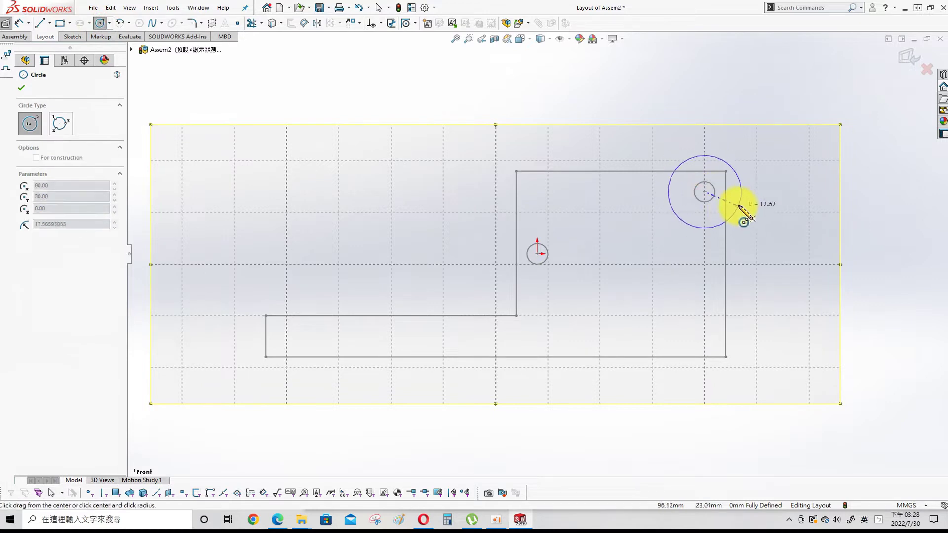
click(738, 206)
click(578, 92)
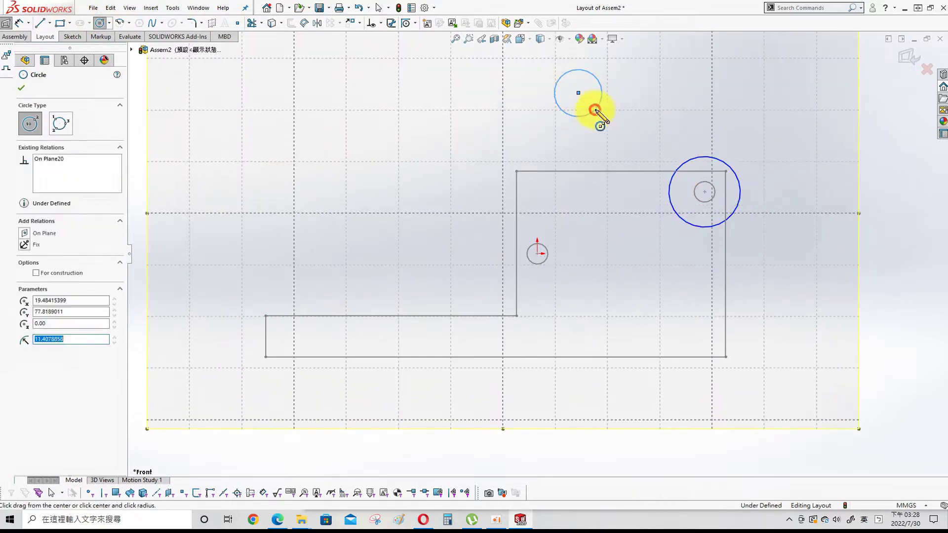
click(596, 109)
key(Escape)
drag(511, 39, 788, 258)
click(834, 229)
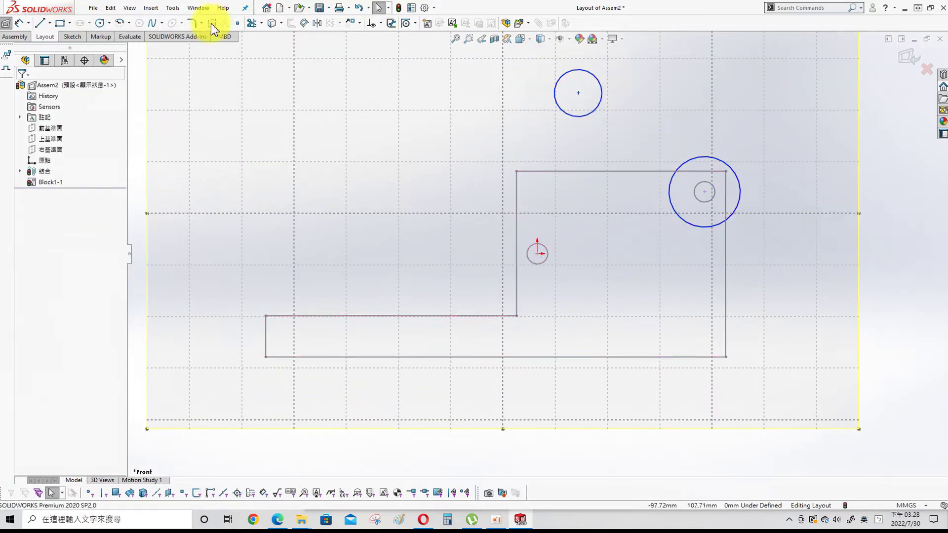
Draw a centerline joining the centres of the two new circles.
click(50, 23)
click(40, 48)
click(578, 92)
click(704, 192)
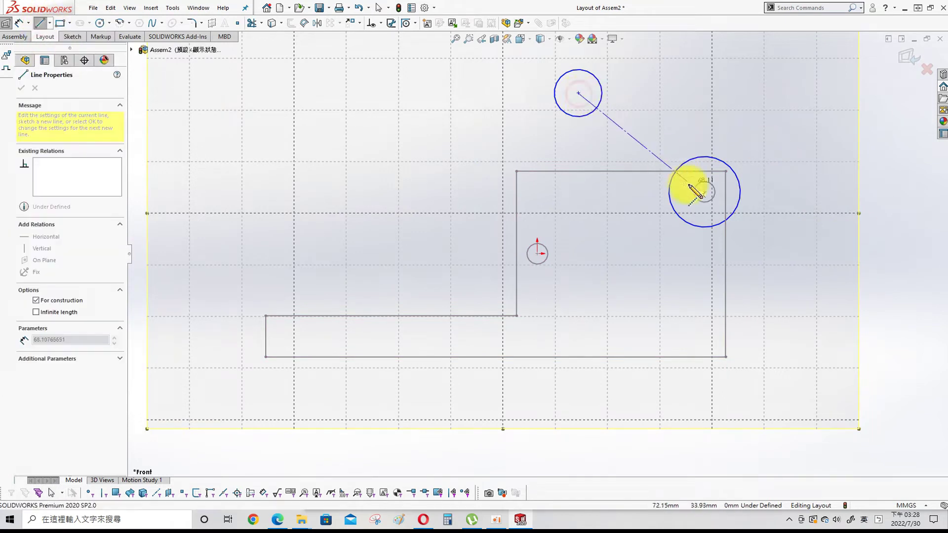
key(Escape)
Make the two new circles equal in size.
click(599, 82)
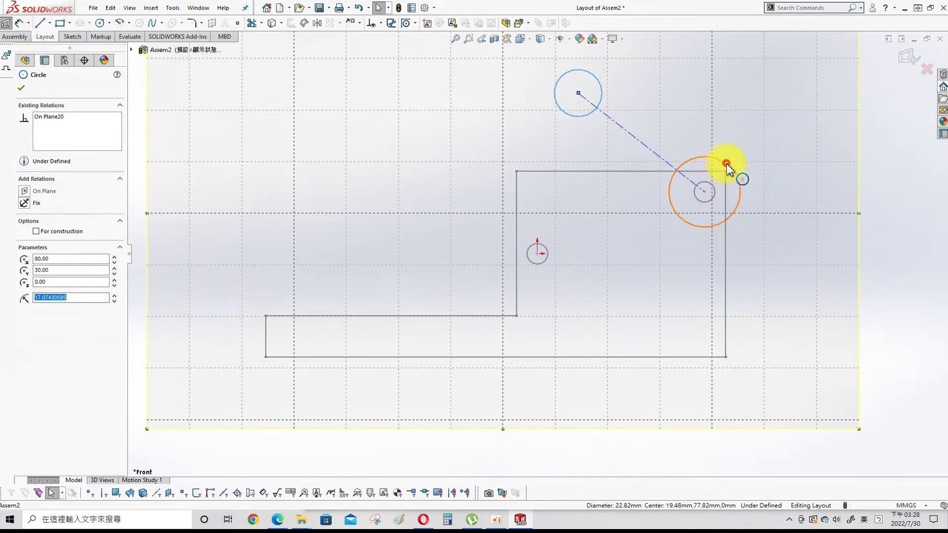
ctrl+click(728, 161)
click(313, 148)
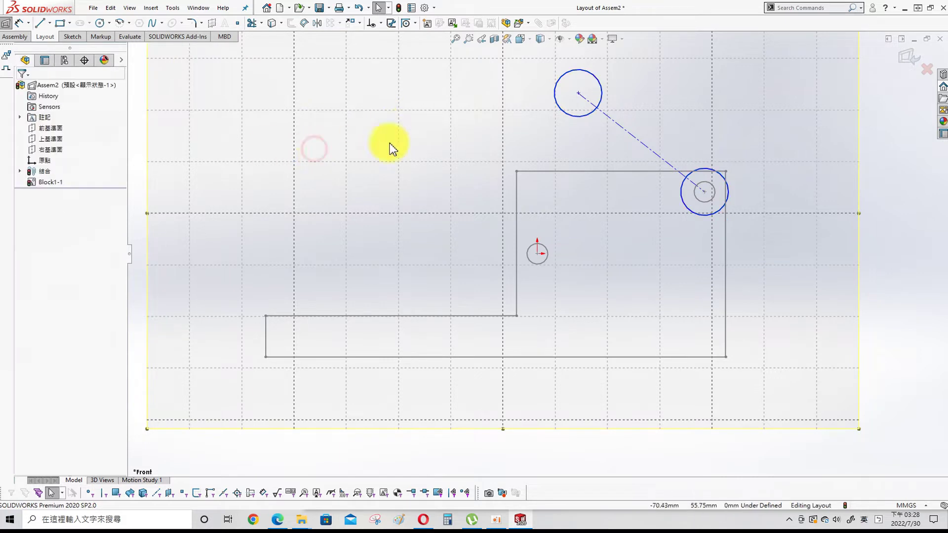
Dimension the diameter of the upper circle and set it to 20 mm.
key(s)
click(419, 168)
click(598, 90)
click(633, 73)
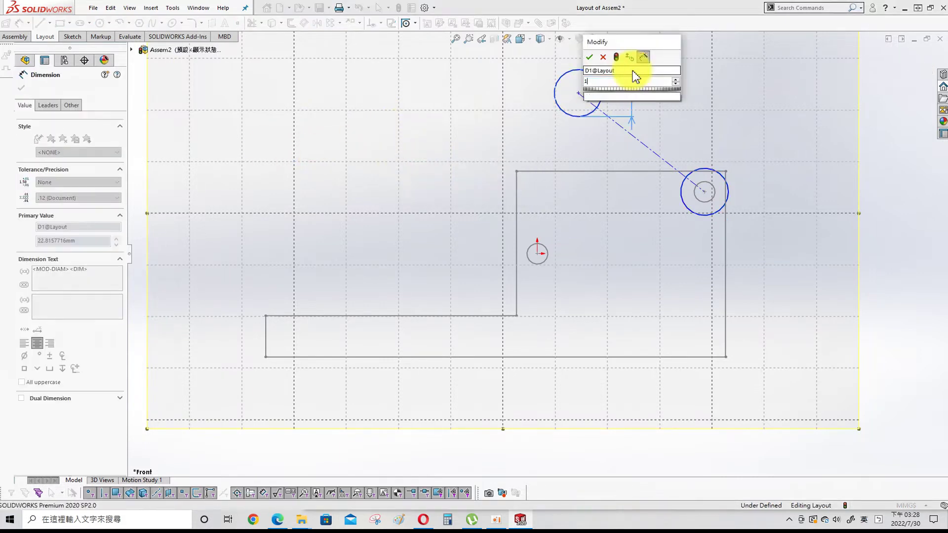
text(10)
key(Return)
double_click(628, 87)
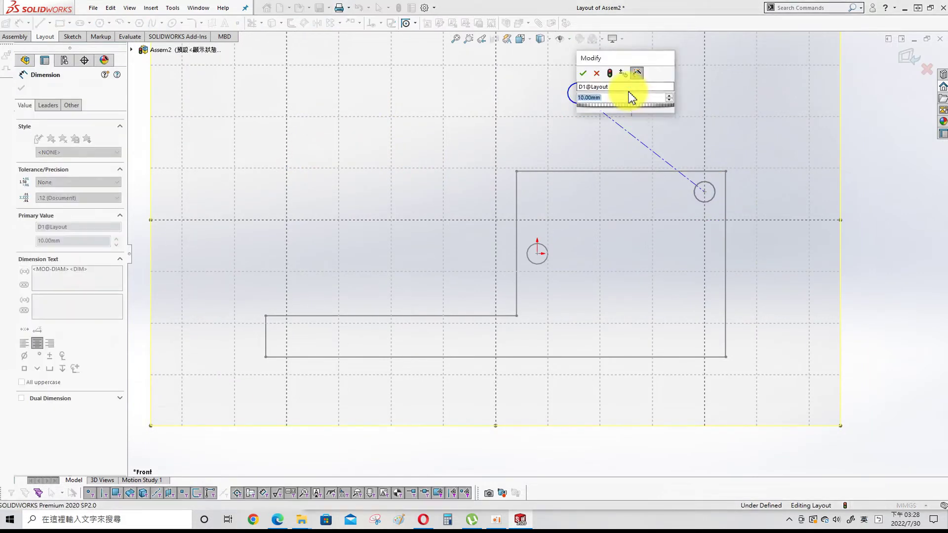
text(20)
key(Return)
Sketch an inner circle about 9.8 mm in diameter, concentric with the upper 20 mm circle.
click(99, 23)
click(578, 93)
click(588, 95)
click(704, 192)
click(714, 192)
key(Escape)
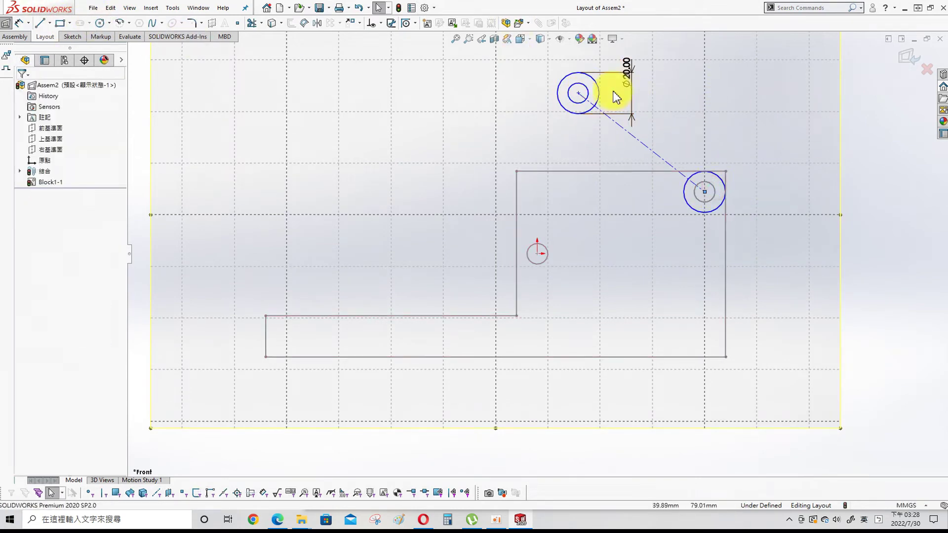
click(588, 96)
click(801, 135)
Sketch a circle of about 28 mm radius centred on the lower 20 mm circle and make it equal to the upper inner circle.
click(100, 23)
click(704, 191)
click(760, 171)
key(s)
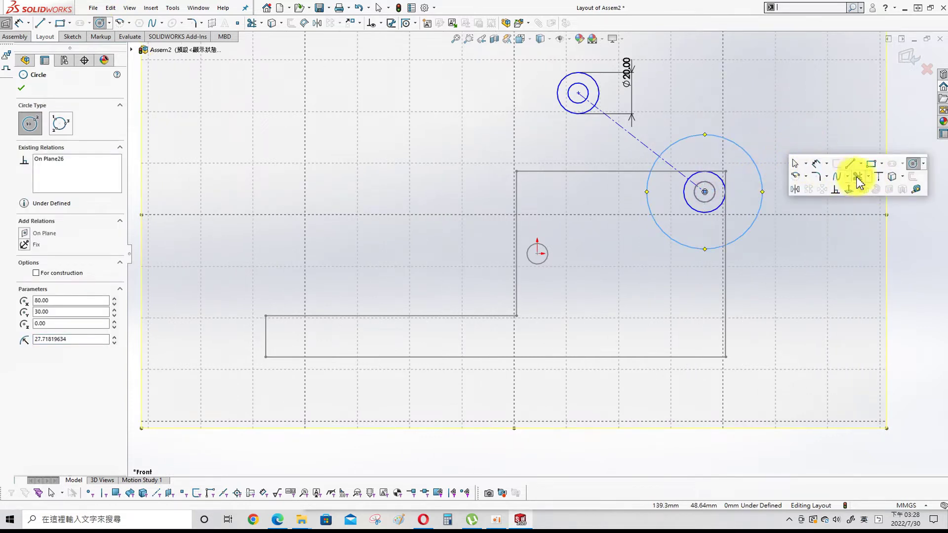
key(Escape)
click(587, 95)
ctrl+click(751, 156)
click(24, 235)
click(815, 144)
Dimension the upper inner circle's diameter as 10 mm.
key(s)
click(542, 75)
click(573, 87)
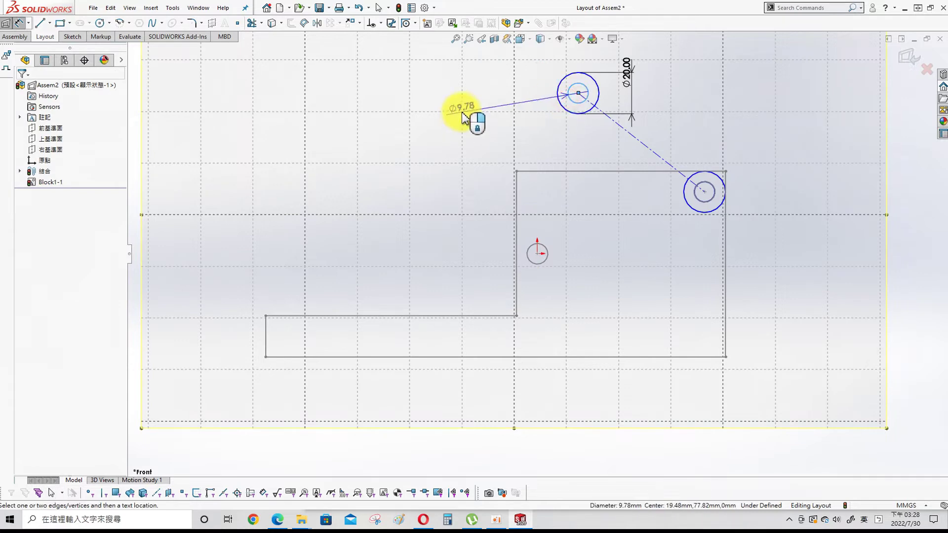
click(459, 96)
key(Return)
click(555, 198)
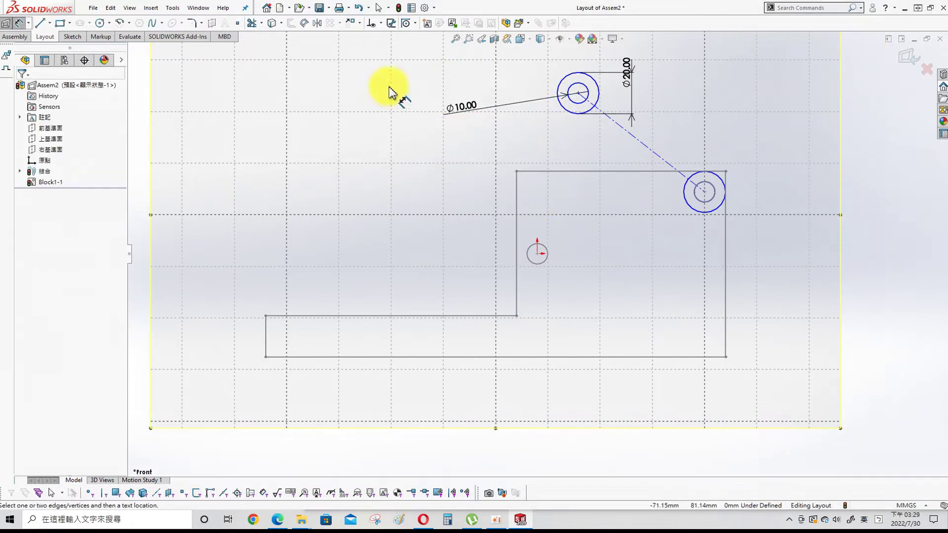
Dimension the centerline between the two link circles and set its length to 50 mm.
click(41, 24)
scroll(711, 153, up, 2)
scroll(684, 176, down, 2)
key(s)
click(558, 221)
click(528, 254)
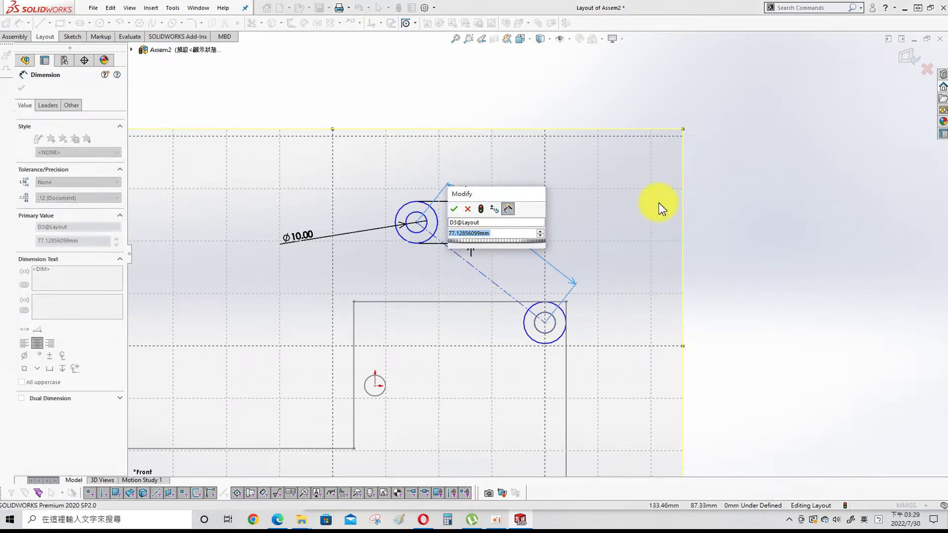
text(50)
key(Return)
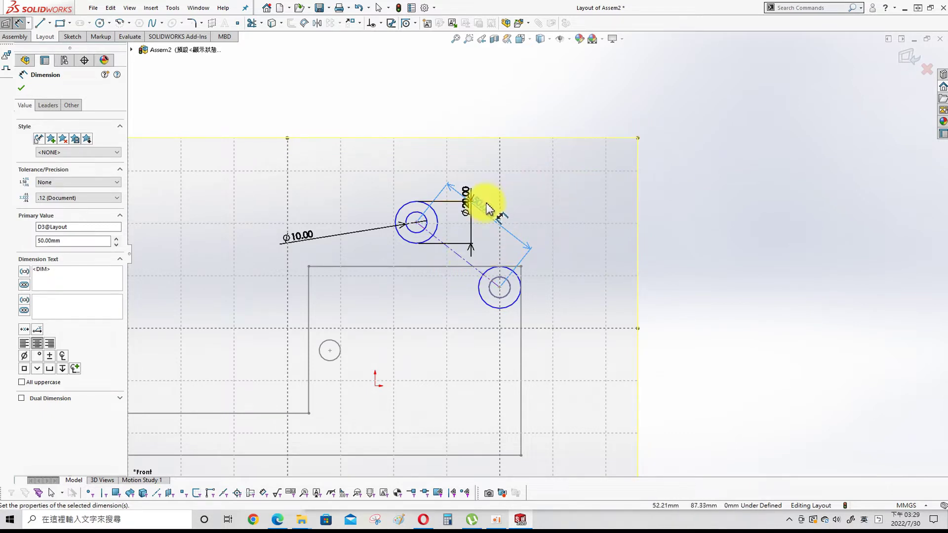
Draw a second centerline from above the link down to a point on the centerline joining the link circles.
click(40, 23)
click(589, 103)
click(468, 263)
key(Escape)
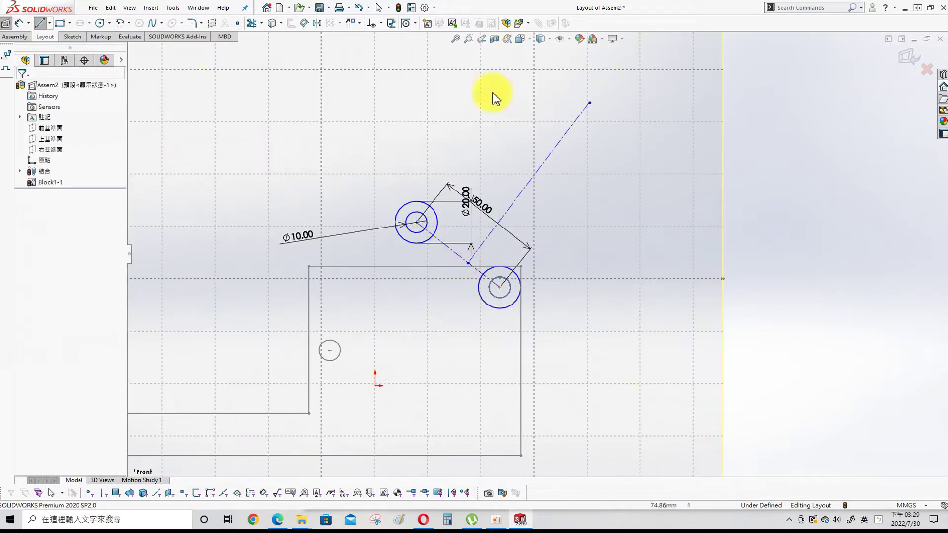
Make the second centerline perpendicular to the centerline joining the two link circles.
key(s)
click(241, 156)
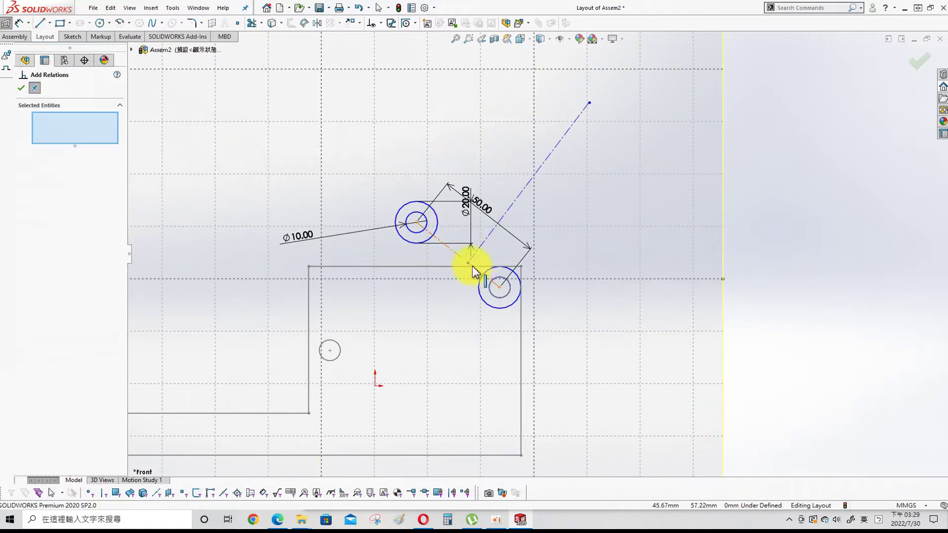
click(473, 267)
click(502, 219)
click(30, 222)
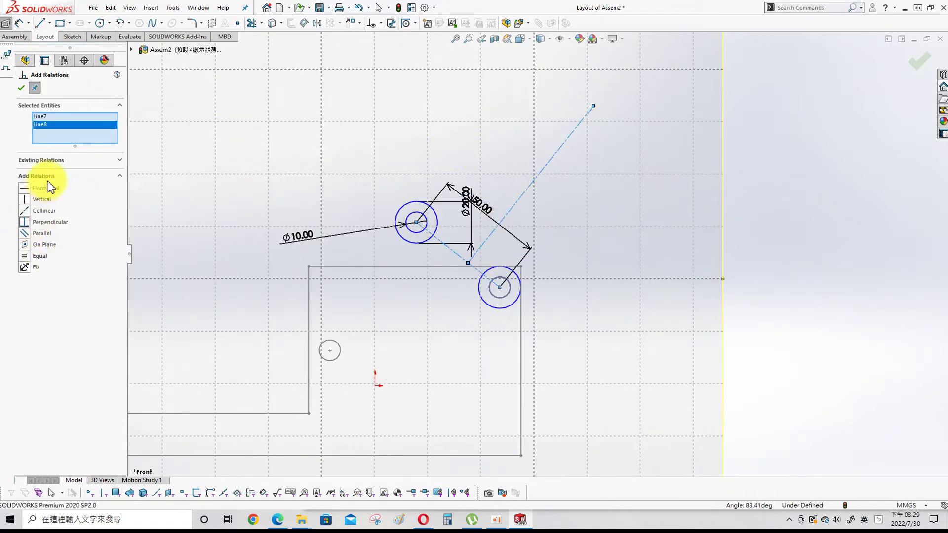
click(22, 89)
Constrain the second centerline's lower endpoint to the midpoint of the centerline joining the link circles.
click(467, 265)
click(461, 253)
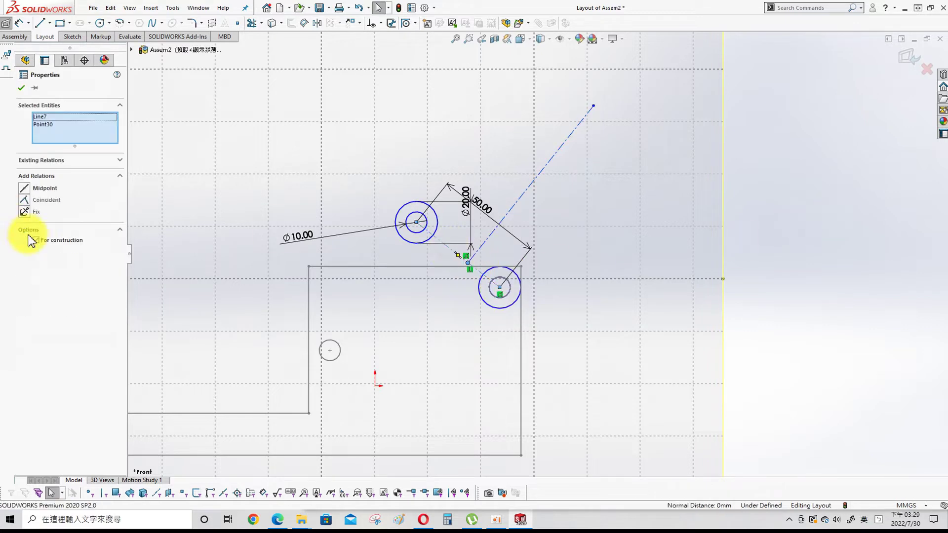
key(Escape)
click(467, 263)
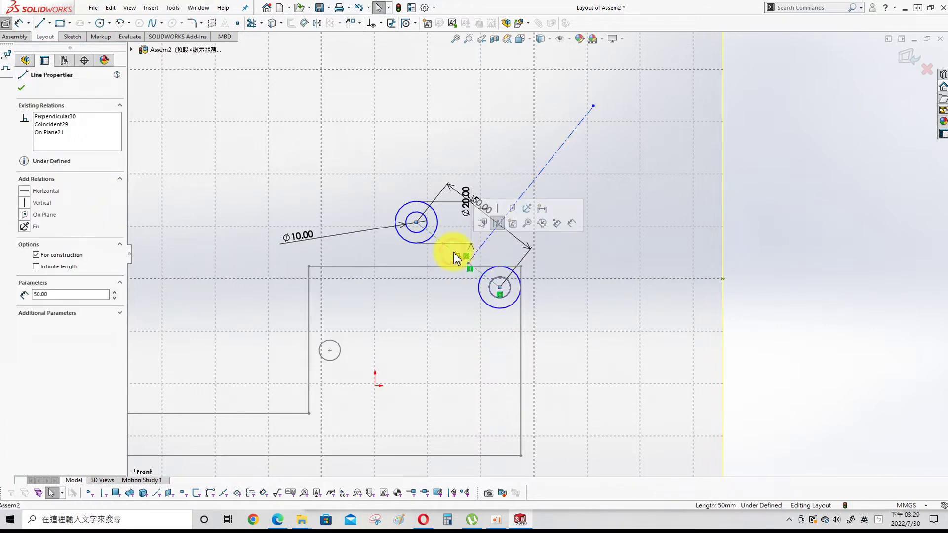
ctrl+click(454, 252)
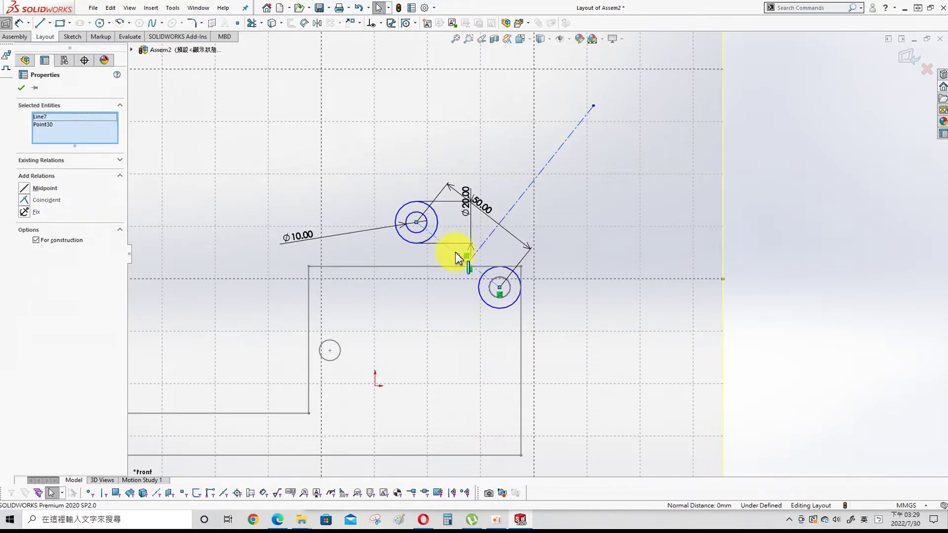
click(782, 268)
right_click(452, 249)
click(505, 258)
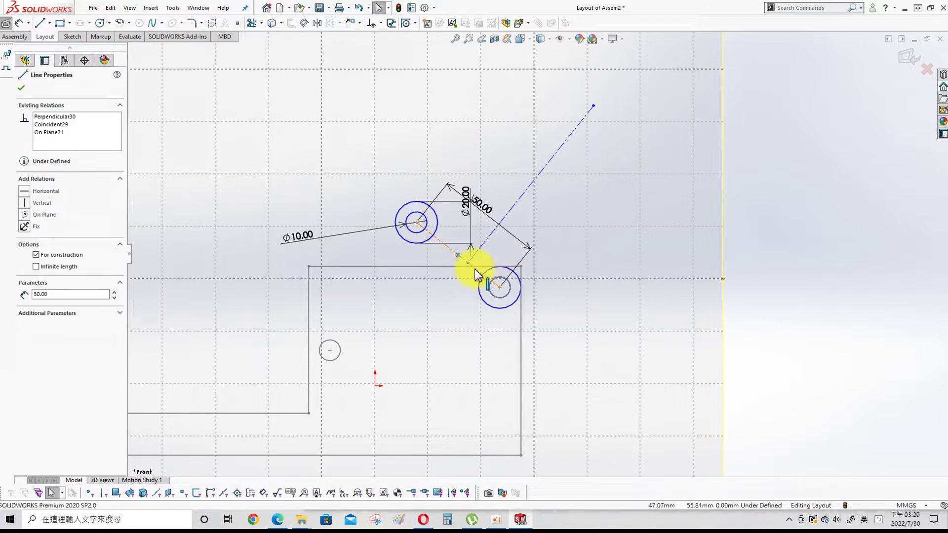
ctrl+click(468, 264)
click(25, 221)
click(675, 215)
Dimension the second centerline and set its length to 120 mm.
key(s)
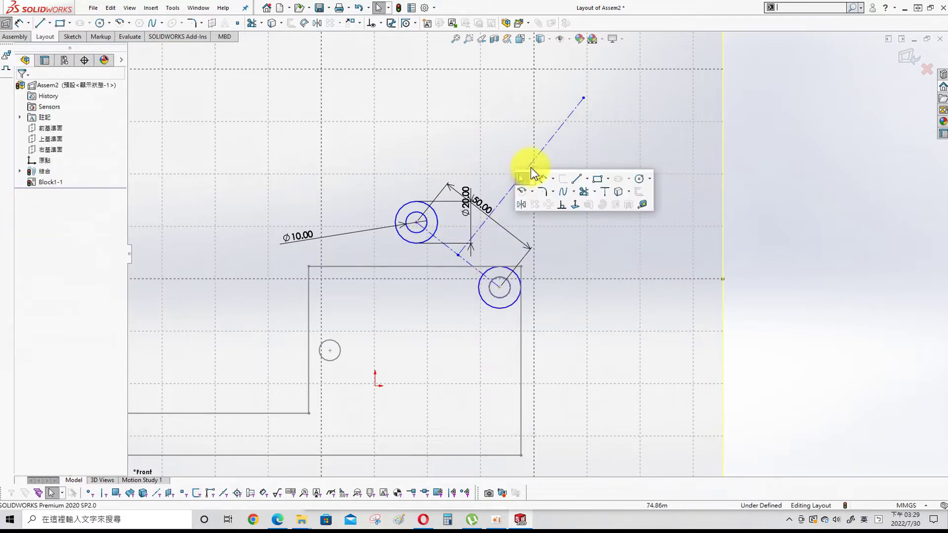
click(541, 180)
click(524, 176)
click(556, 173)
text(1202)
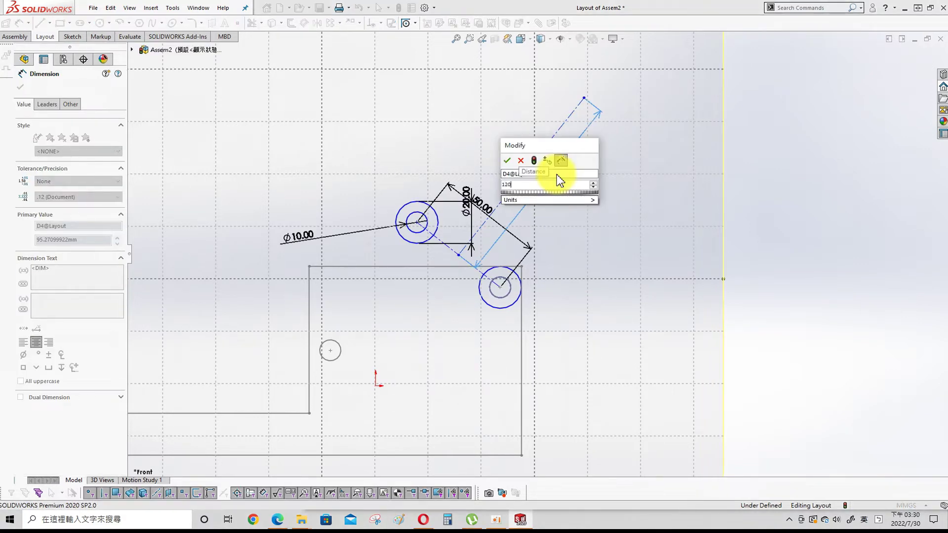
key(BackSpace)
key(Return)
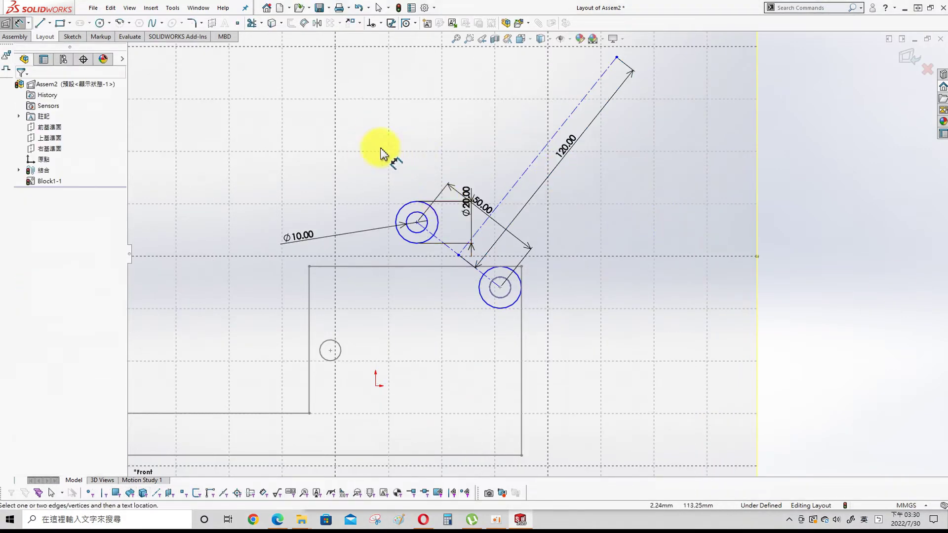
Sketch two slanted lines about 138 mm long along the link, one on each side of its circles.
click(41, 23)
drag(375, 128, 604, 313)
key(Escape)
key(s)
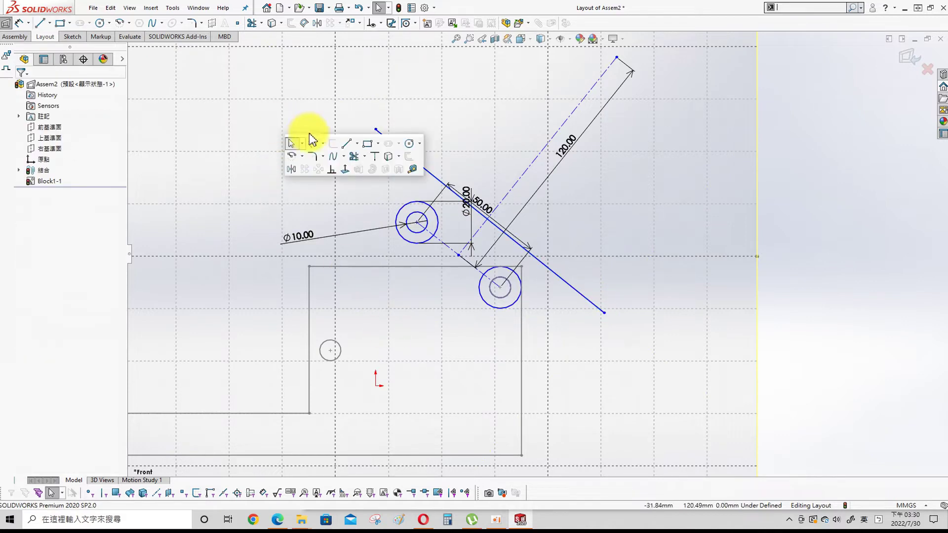
click(346, 143)
drag(327, 184, 554, 367)
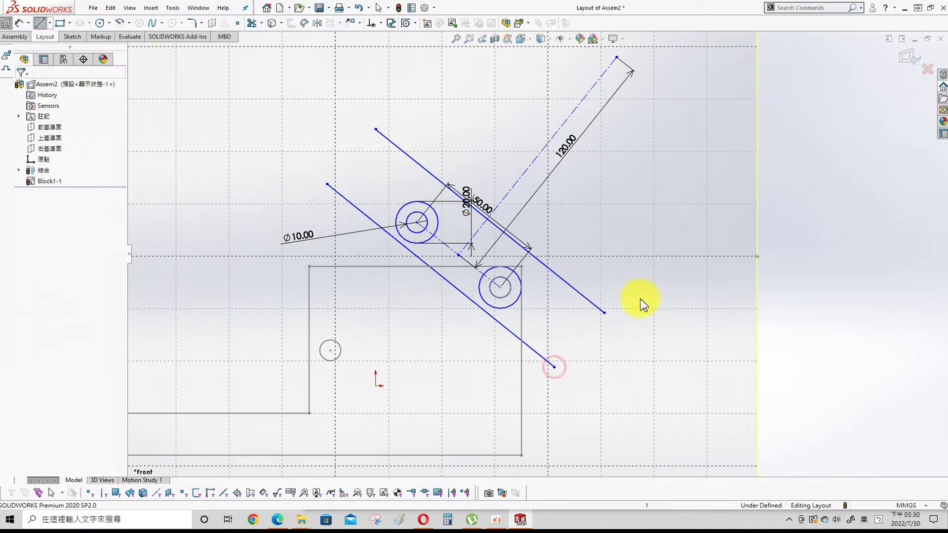
Make the two slanted side lines parallel to the link's centerline.
ctrl+click(478, 272)
ctrl+click(460, 291)
click(27, 223)
click(23, 86)
Make both side lines tangent to the link's upper outer circle.
click(436, 183)
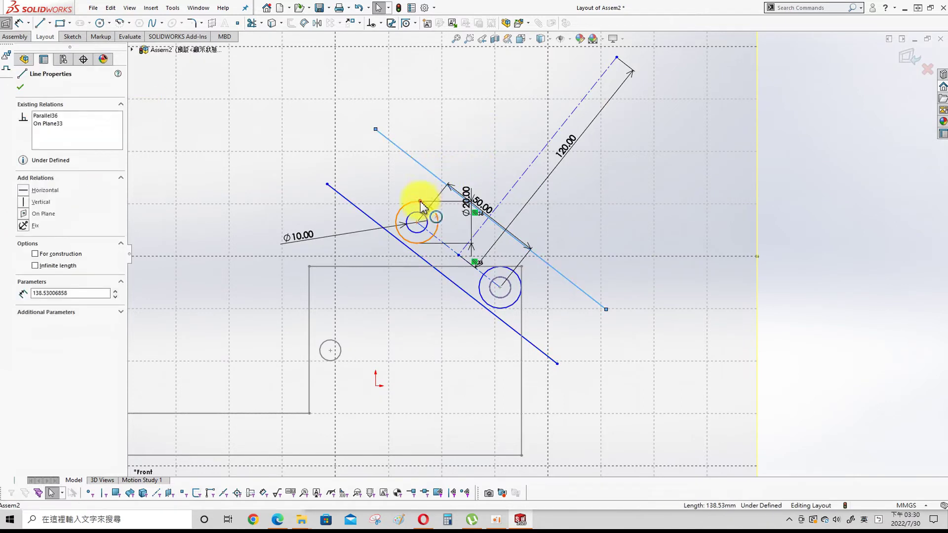
ctrl+click(422, 202)
click(23, 187)
click(20, 87)
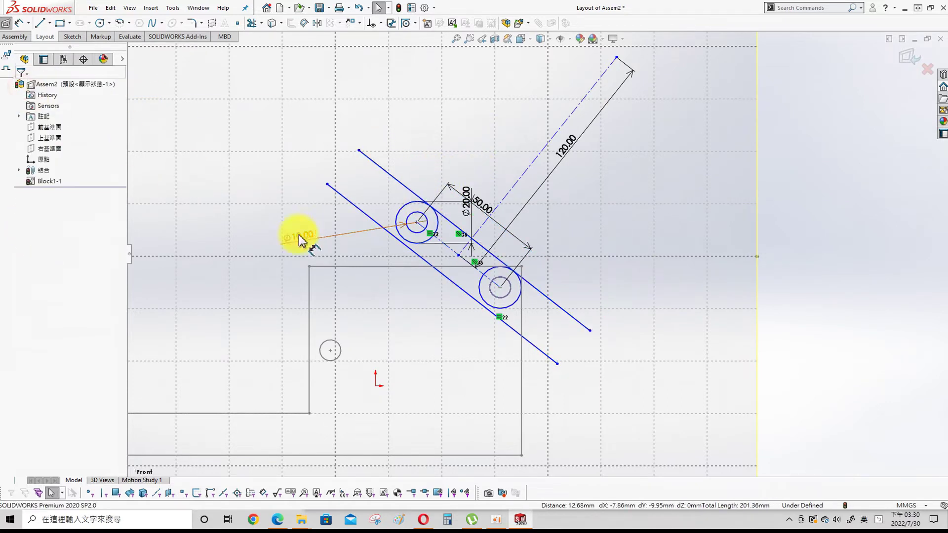
click(410, 250)
ctrl+click(402, 235)
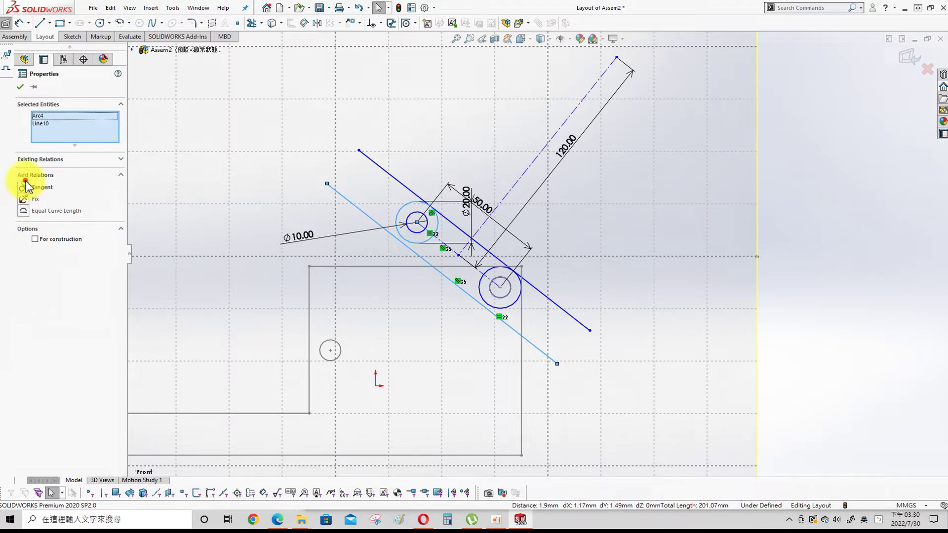
click(23, 188)
click(21, 87)
Trim the overhanging ends of both side lines back to the link's outer circles.
key(s)
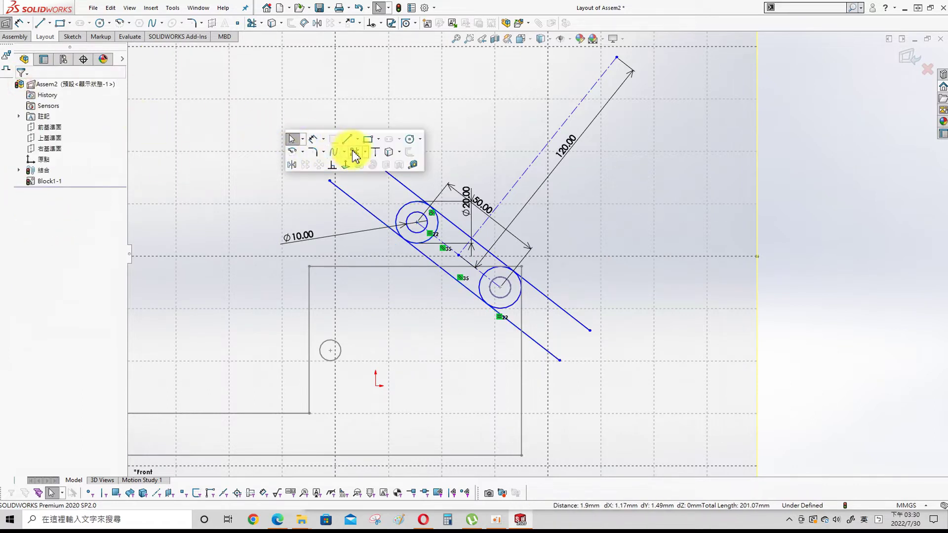
click(359, 144)
click(39, 152)
drag(417, 141, 361, 204)
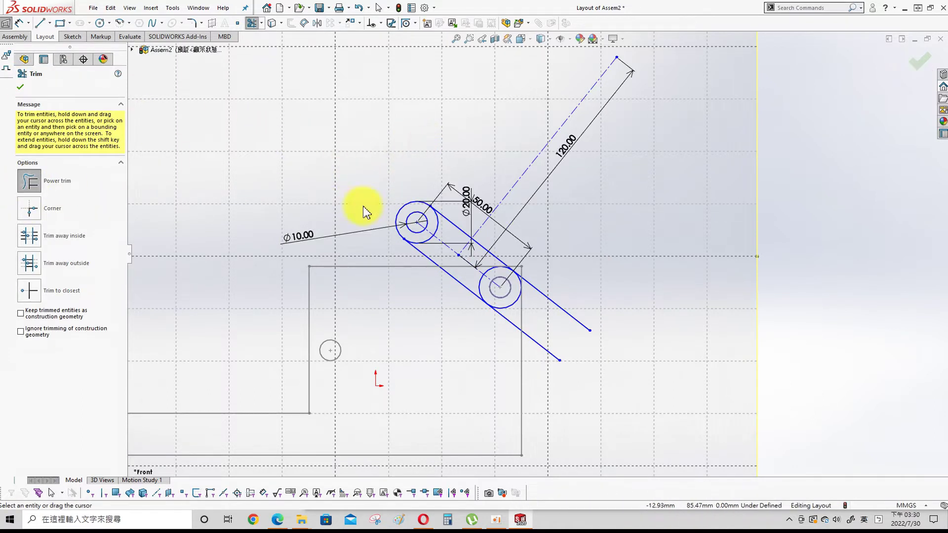
drag(601, 270, 516, 348)
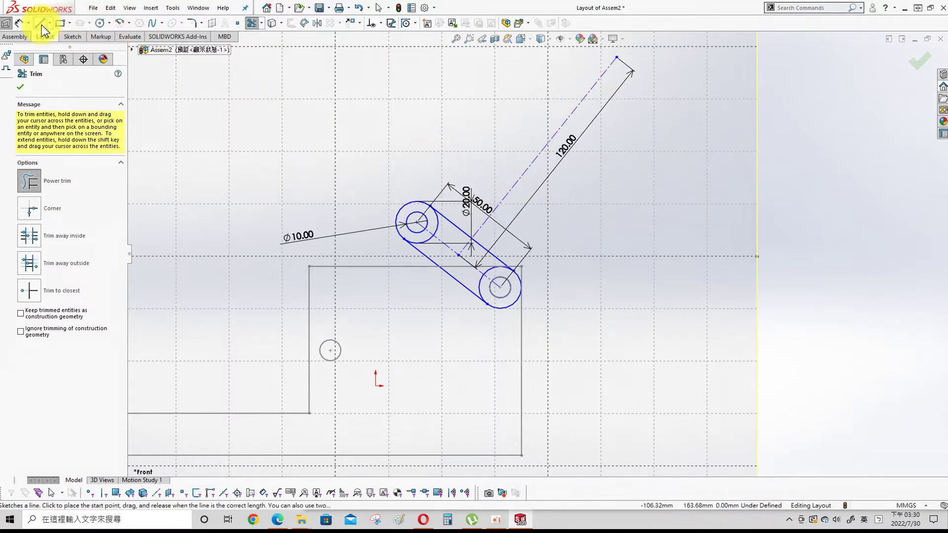
Sketch a three-point corner rectangle about 15 mm wide from the link's upper edge along the 120 mm centerline.
click(70, 22)
click(94, 57)
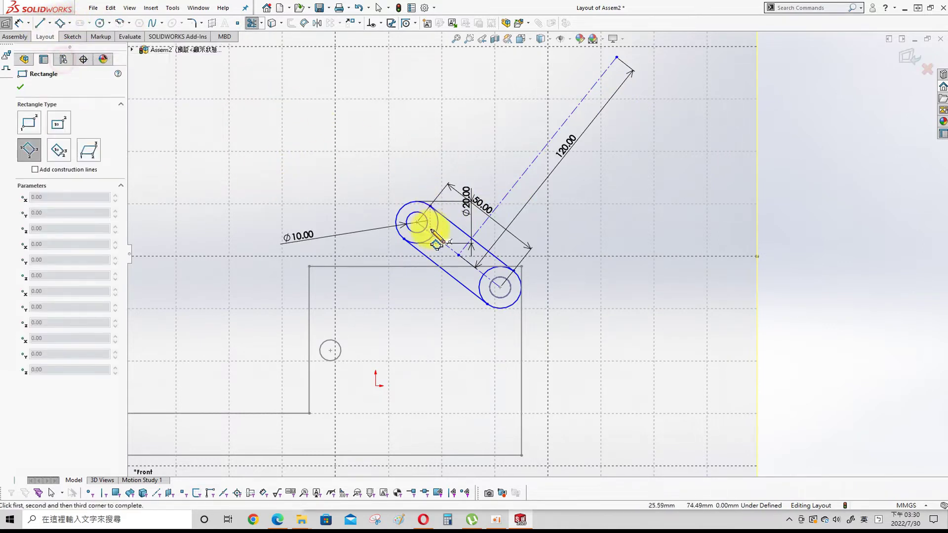
click(457, 227)
click(481, 246)
click(643, 90)
key(Escape)
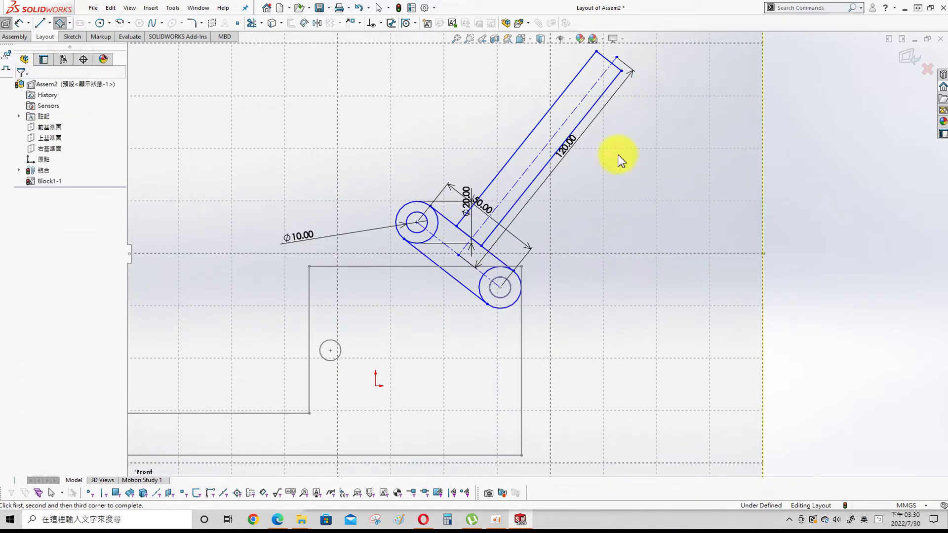
Constrain the midpoint of the rectangle's far end edge to the upper endpoint of the 120 mm centerline.
right_click(607, 64)
click(652, 78)
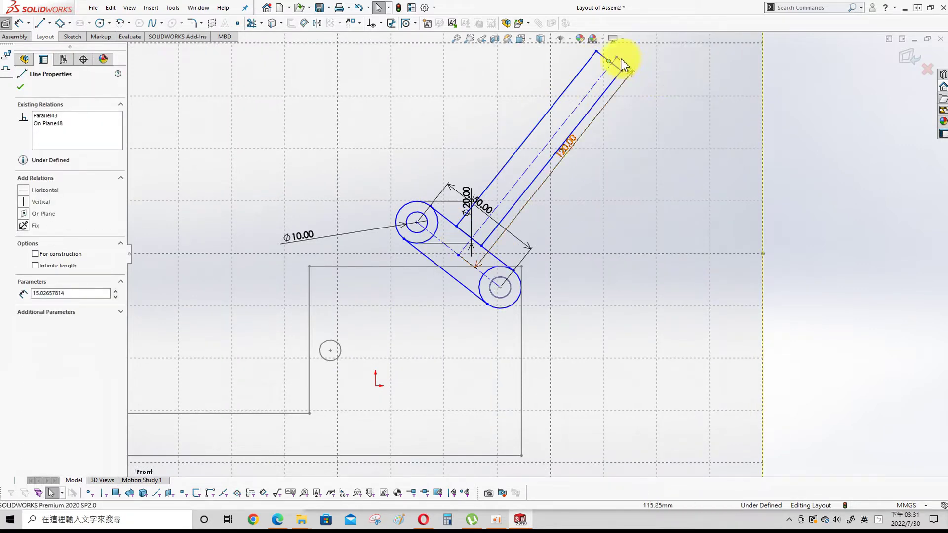
ctrl+click(616, 58)
click(24, 223)
Make the rectangle's left long edge parallel to its centerline and move the 120 mm dimension clear of the arm.
click(584, 106)
click(579, 103)
ctrl+click(555, 103)
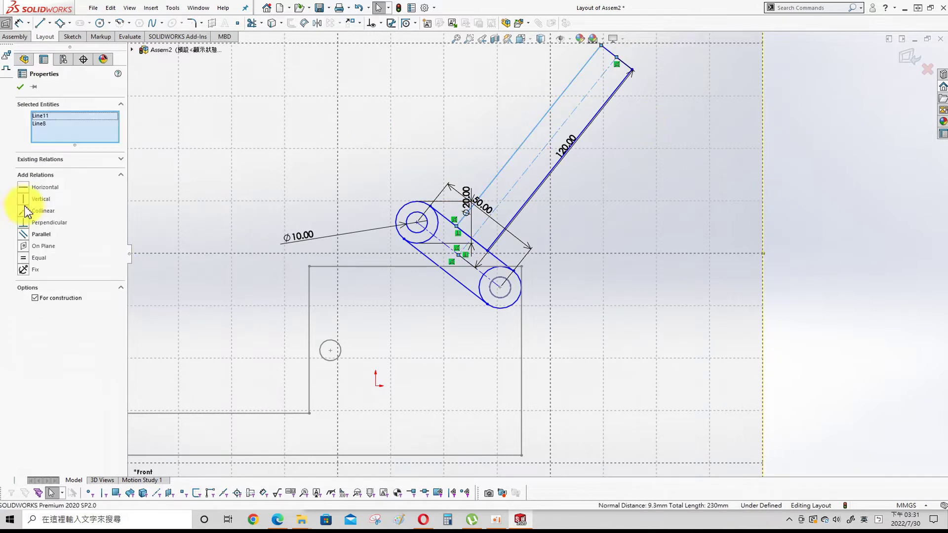
click(21, 232)
click(681, 174)
click(642, 200)
key(Escape)
Trim the link edge between the arm's sides and the inner arcs of both outer circles.
key(s)
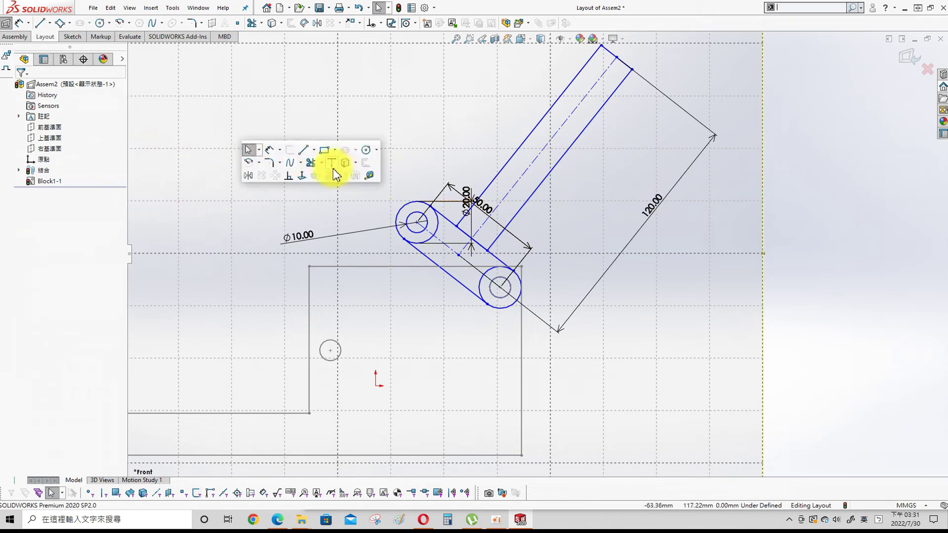
click(311, 161)
drag(472, 231, 487, 243)
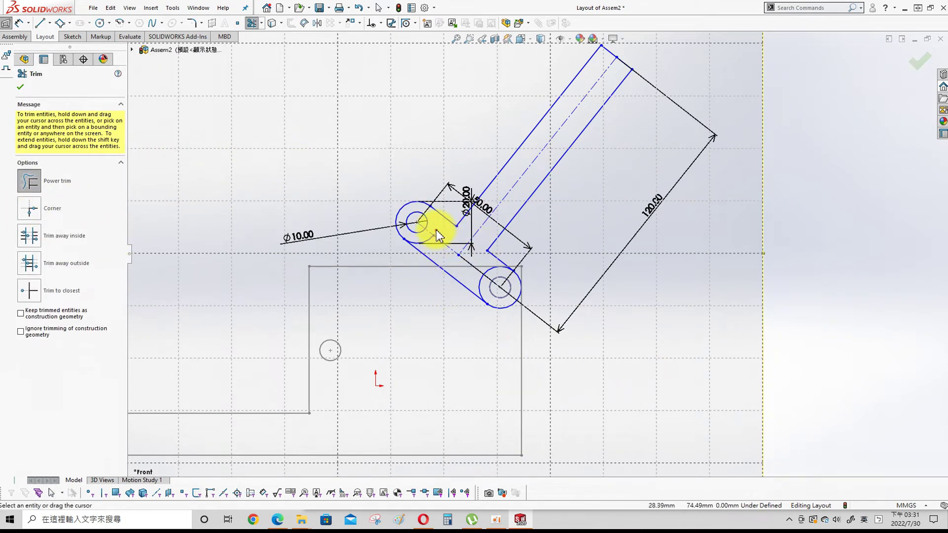
drag(474, 282, 480, 288)
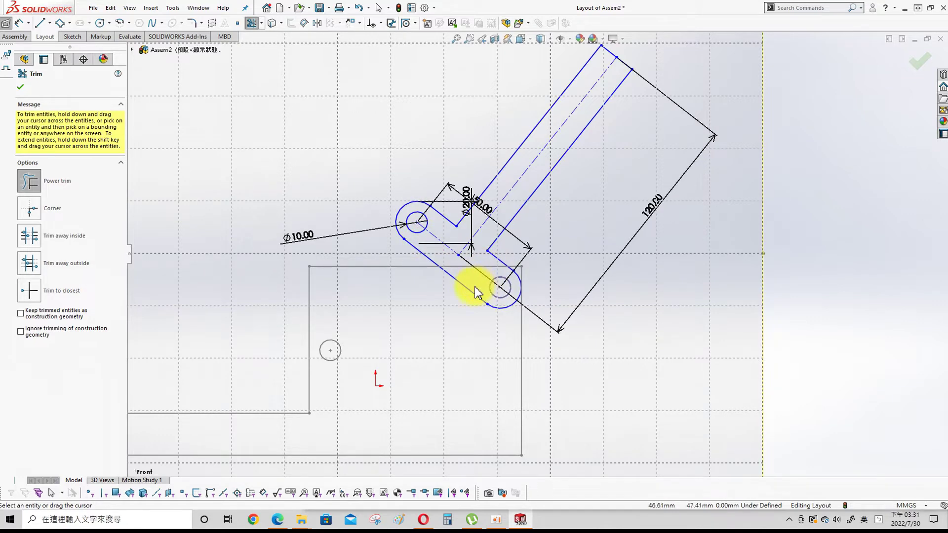
Try to make a block from the link and arm sketch, and undo it.
key(f)
key(Escape)
mouse_move(393, 60)
mouse_down()
mouse_move(662, 322)
mouse_move(695, 326)
mouse_up()
click(743, 297)
click(19, 86)
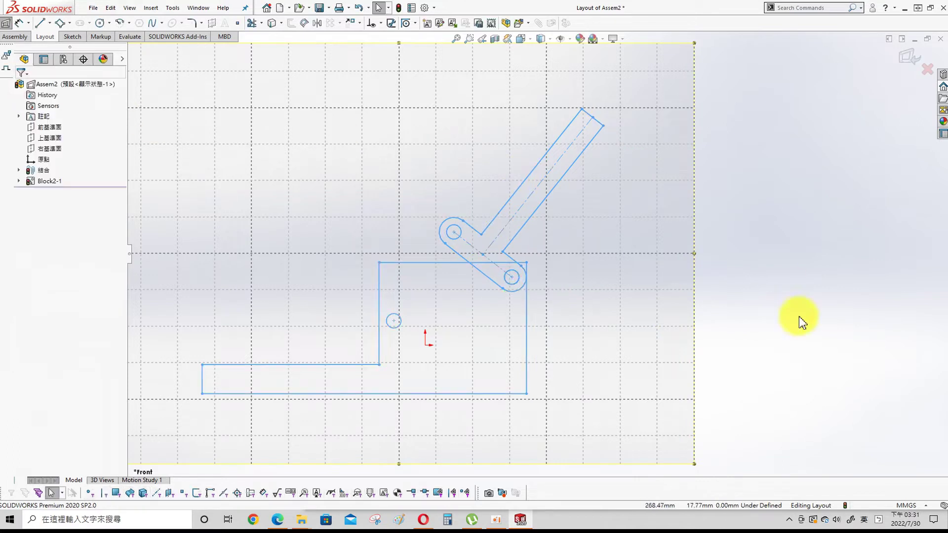
click(18, 180)
click(61, 193)
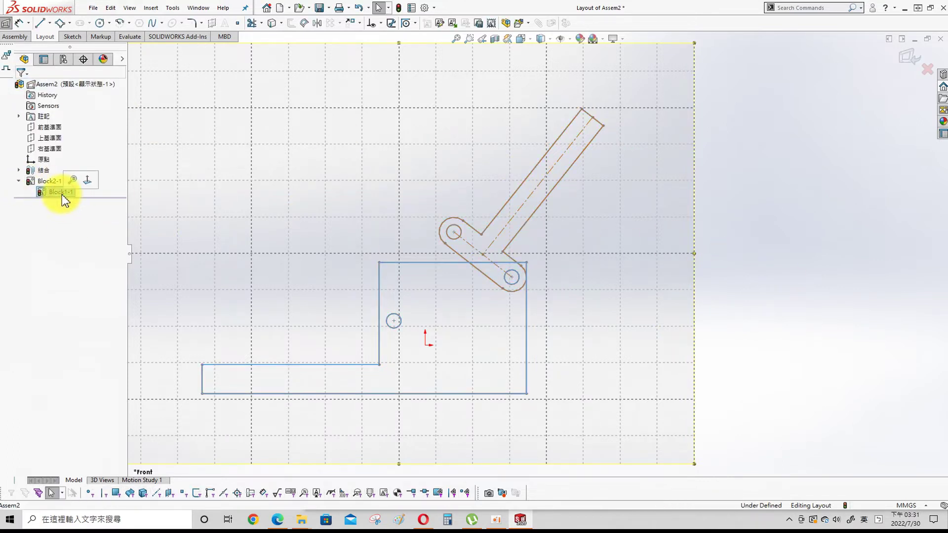
click(358, 7)
click(601, 349)
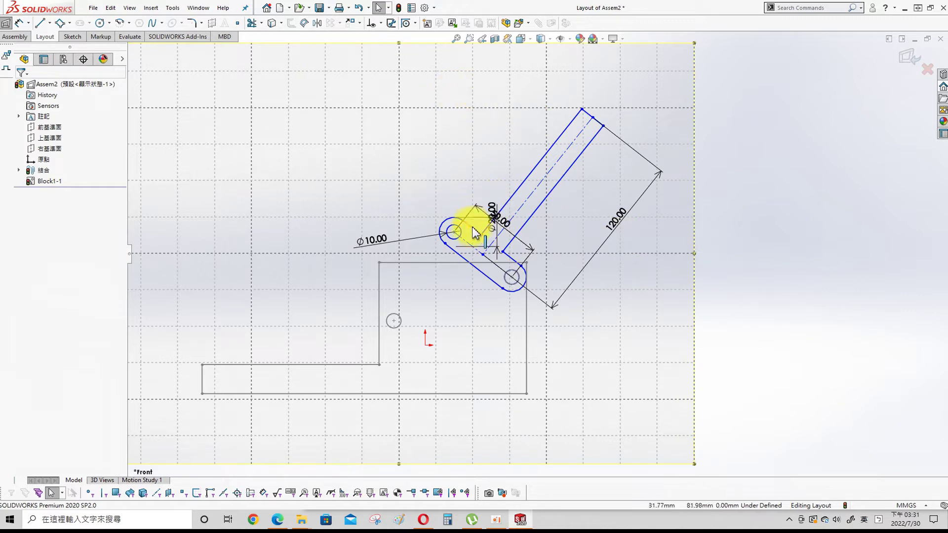
Drag the link's lower end away from the base hole and make a long edge of the arm parallel to its centerline.
drag(514, 284, 469, 250)
click(530, 123)
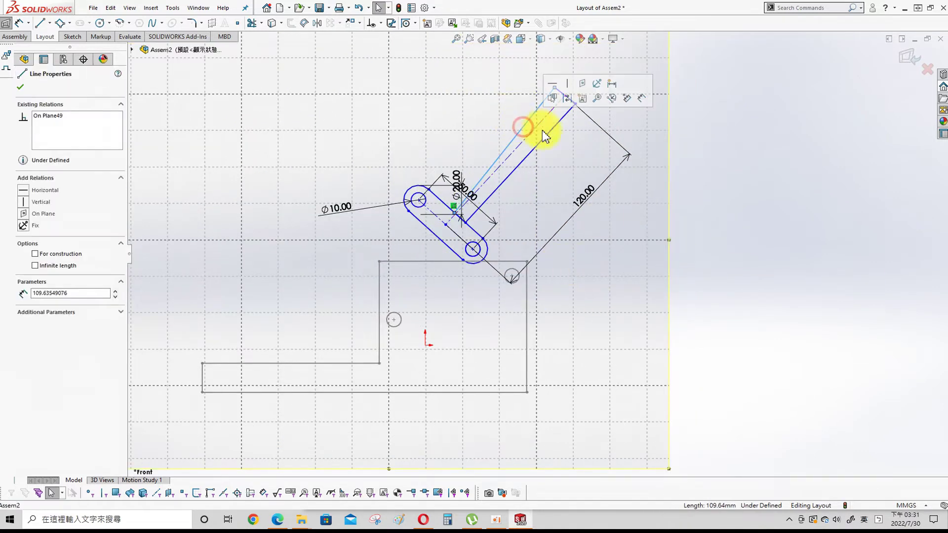
ctrl+click(522, 156)
click(23, 234)
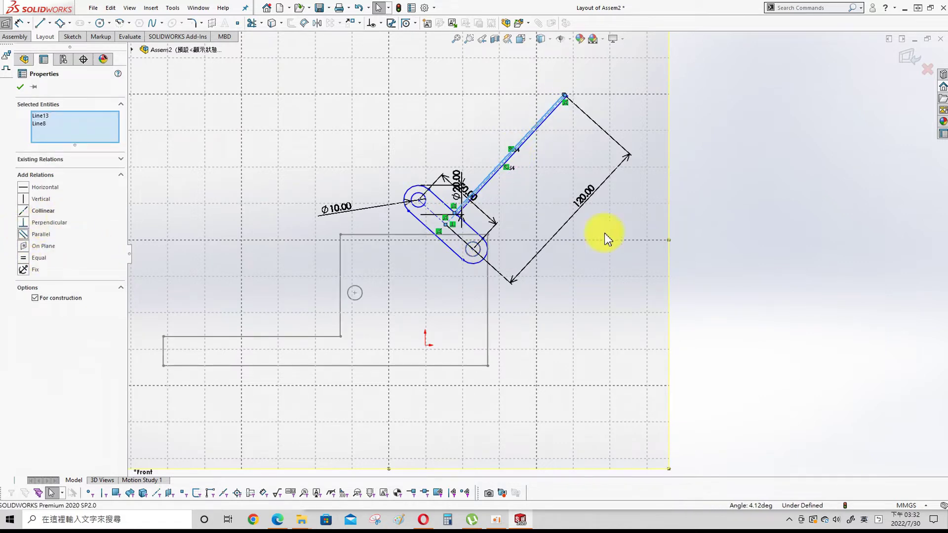
click(593, 235)
Dimension the width of the arm's far end and set it to 10 mm.
scroll(562, 85, down, 5)
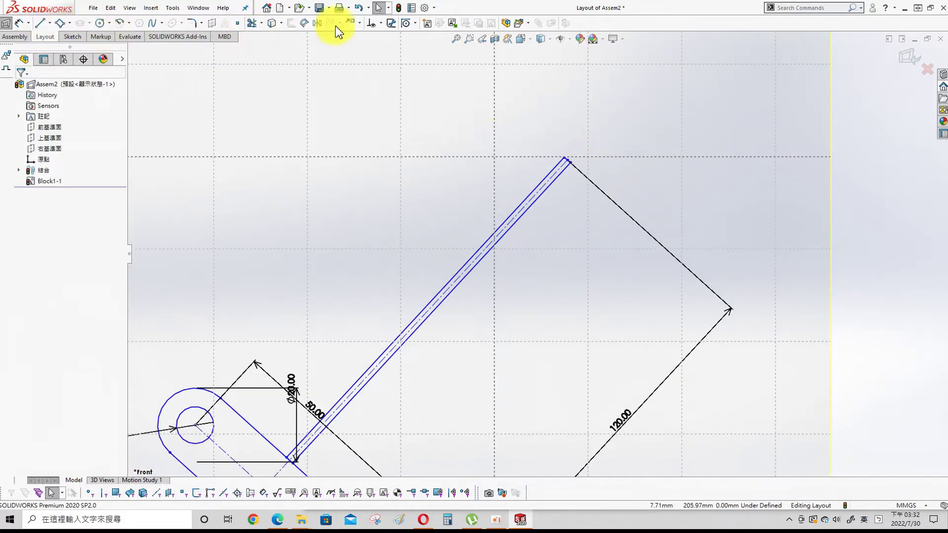
click(16, 26)
scroll(541, 156, down, 5)
click(578, 190)
click(598, 199)
click(659, 141)
text(10)
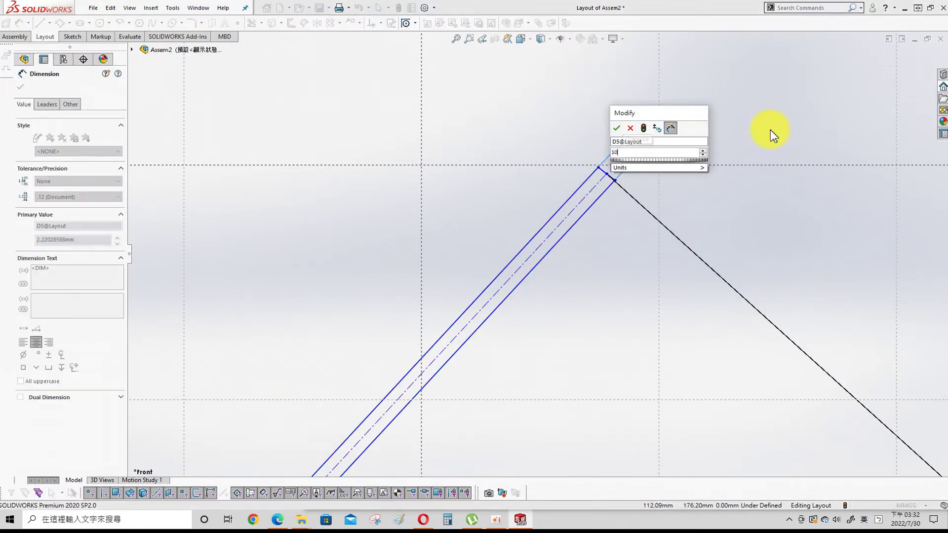
key(Return)
scroll(501, 394, up, 3)
scroll(434, 370, down, 2)
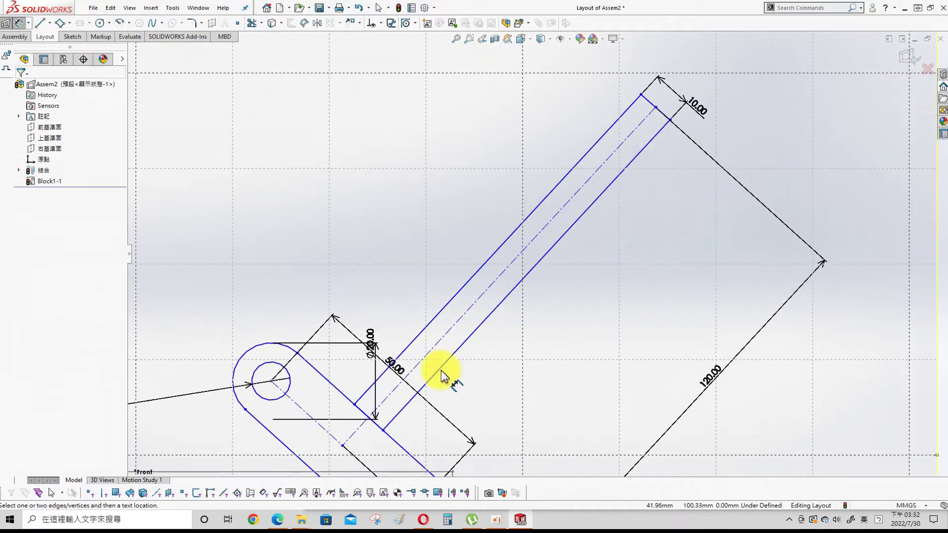
Trim the link's upper edge where it crosses the inside of the arm.
key(Escape)
key(s)
click(423, 163)
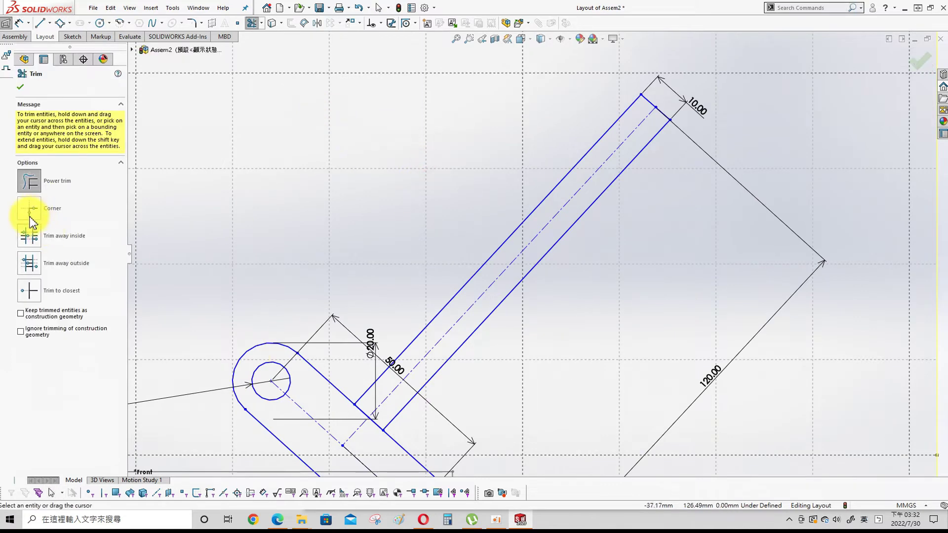
drag(374, 401, 366, 426)
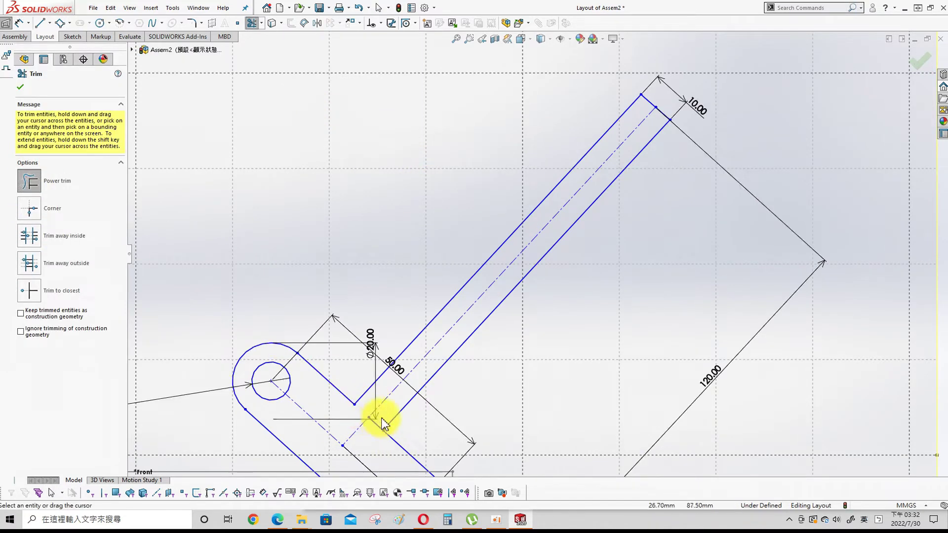
scroll(587, 357, up, 4)
key(Escape)
Make a block from the link and arm sketch, leaving the base block out of the selection.
drag(357, 100, 682, 411)
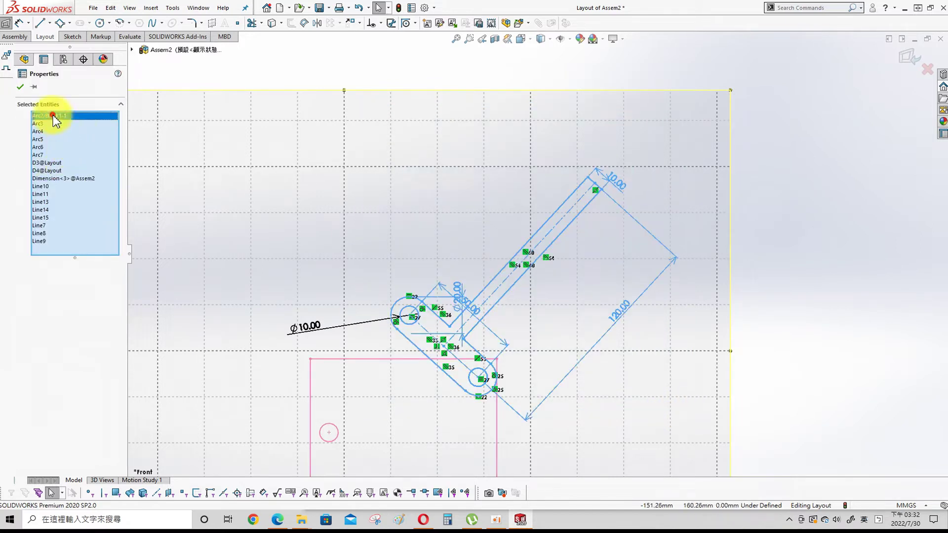
right_click(87, 117)
click(116, 136)
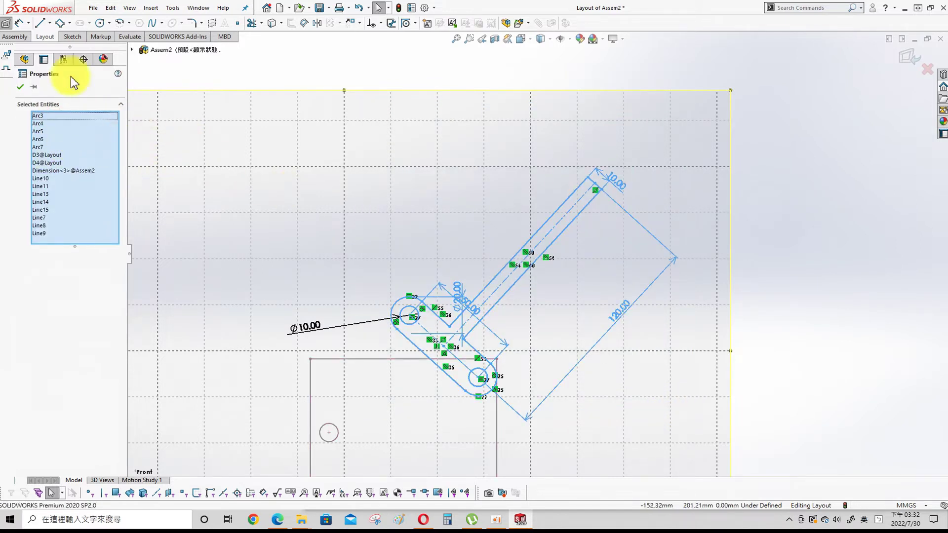
click(427, 24)
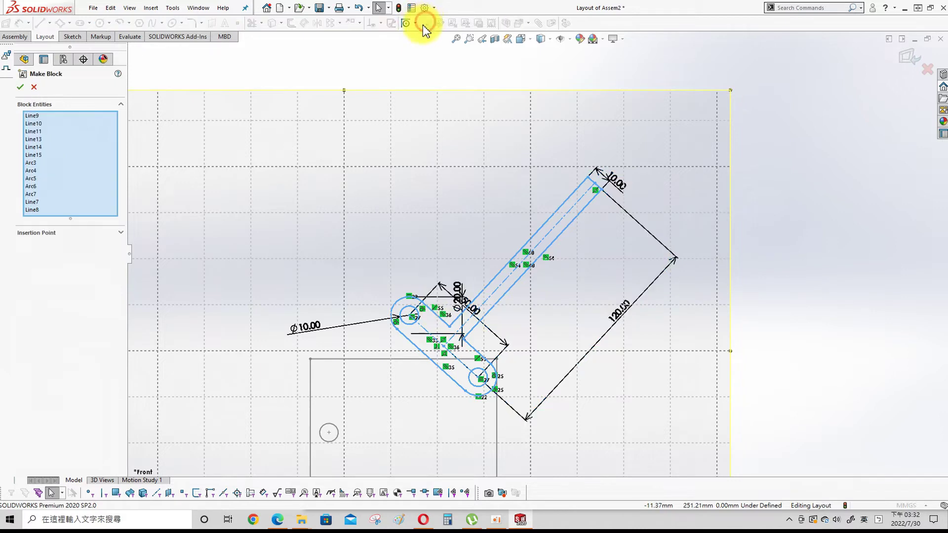
click(19, 87)
scroll(591, 203, up, 2)
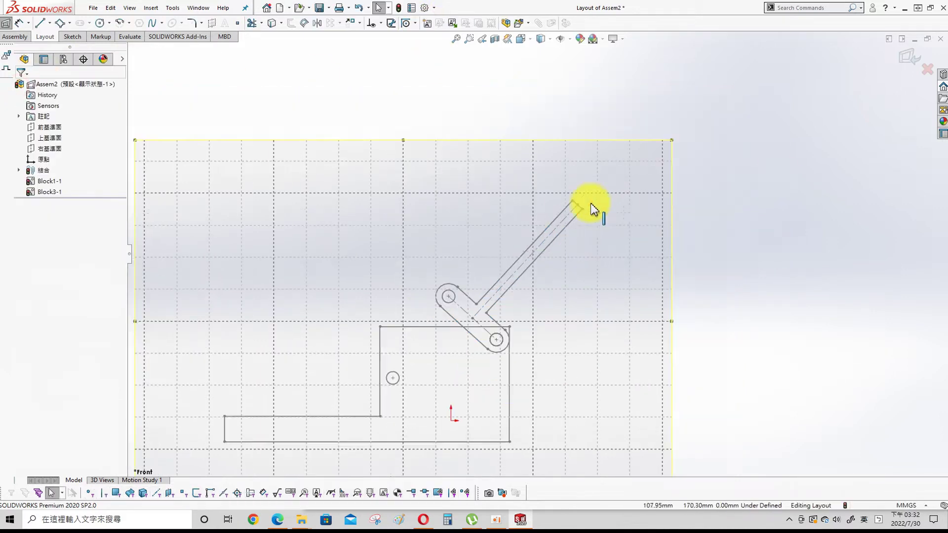
Make the center of the base block's left hole coincident with the origin and the base's lower edge horizontal.
drag(576, 220, 424, 294)
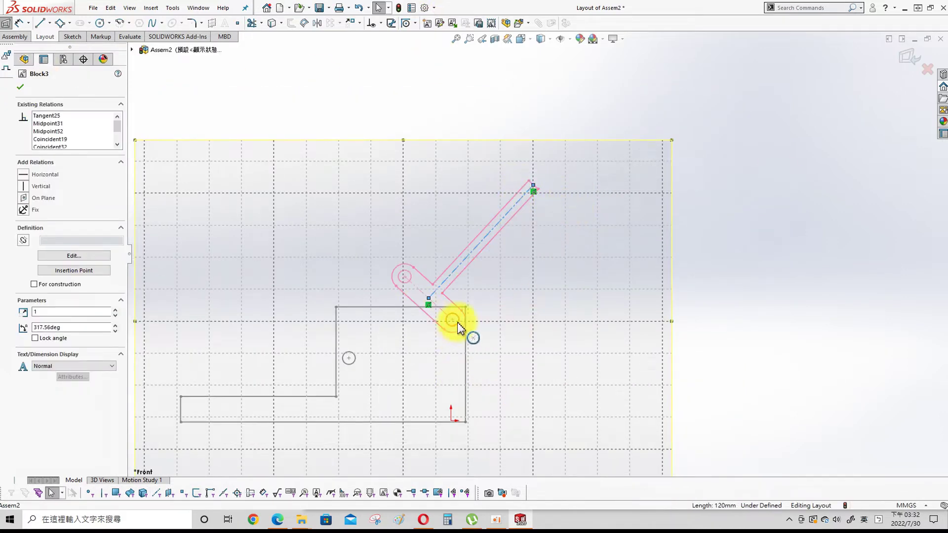
click(348, 359)
ctrl+click(450, 420)
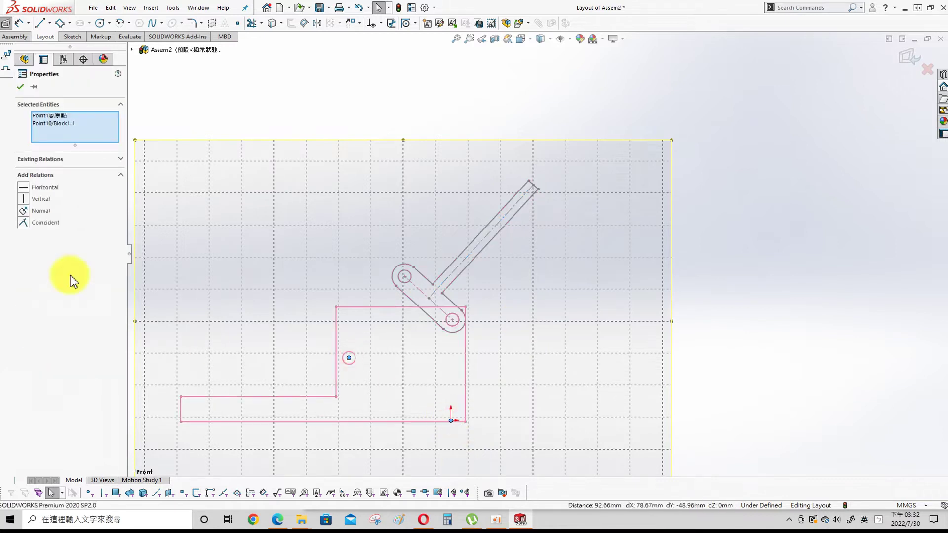
click(23, 223)
scroll(518, 426, up, 2)
click(515, 416)
click(27, 181)
click(886, 257)
Check the link's connection to the base hole, exit the layout and swing the arm to test its motion.
drag(597, 257, 639, 253)
click(774, 361)
scroll(677, 340, down, 3)
click(595, 395)
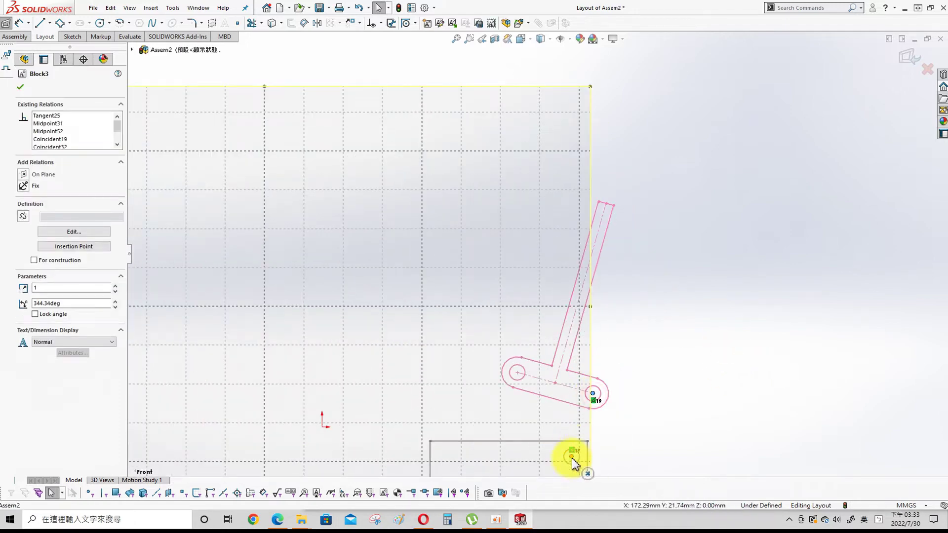
click(801, 293)
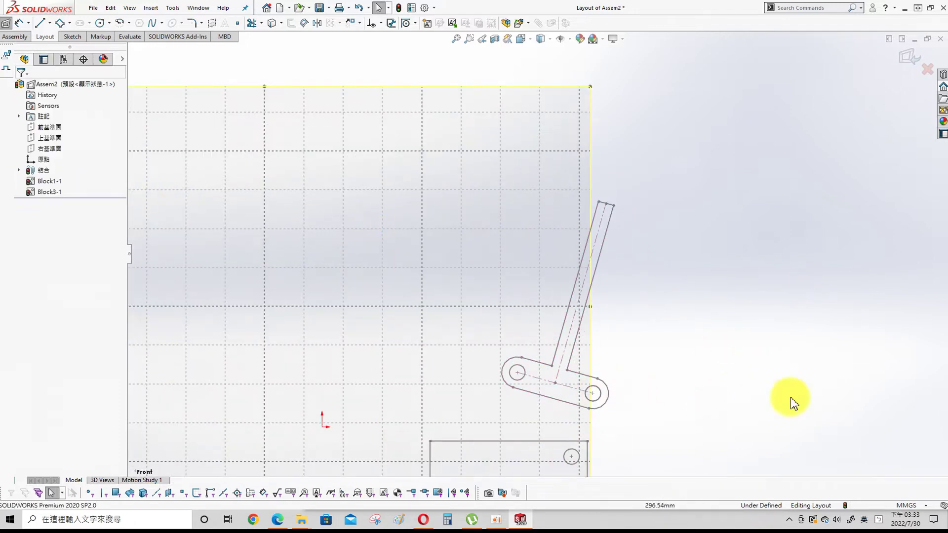
scroll(586, 380, up, 3)
click(908, 57)
drag(446, 196, 511, 195)
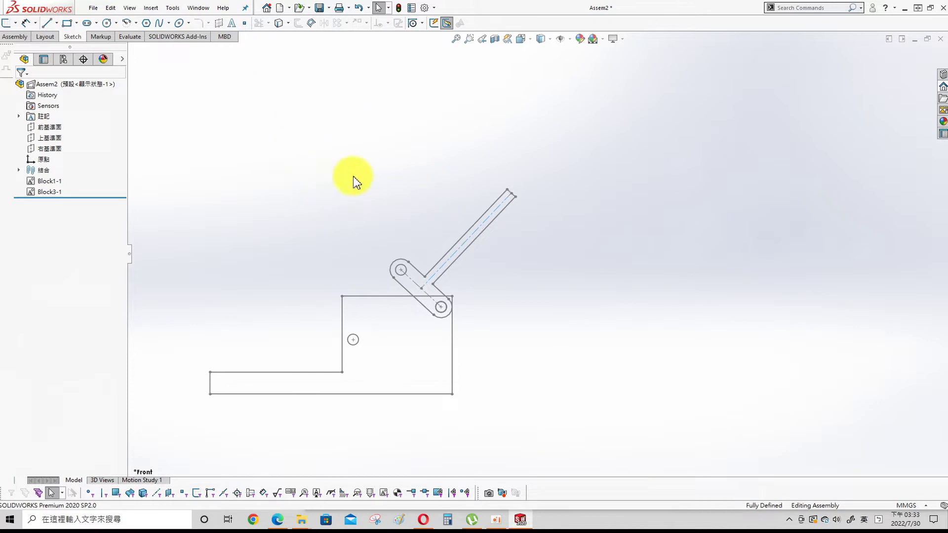
Edit the base block to set the spacing between its two holes to 100 mm, and test the arm's motion.
right_click(38, 182)
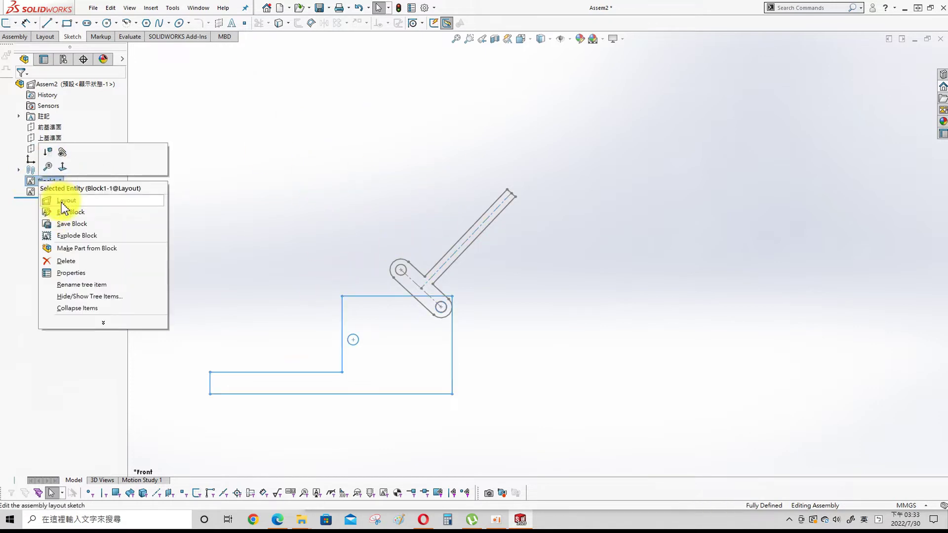
click(62, 210)
right_click(48, 184)
click(83, 218)
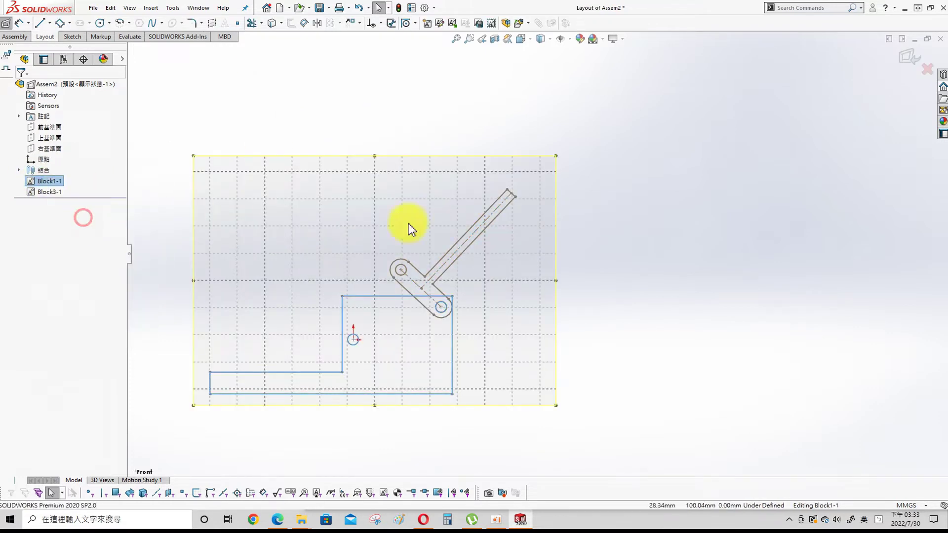
key(s)
click(348, 200)
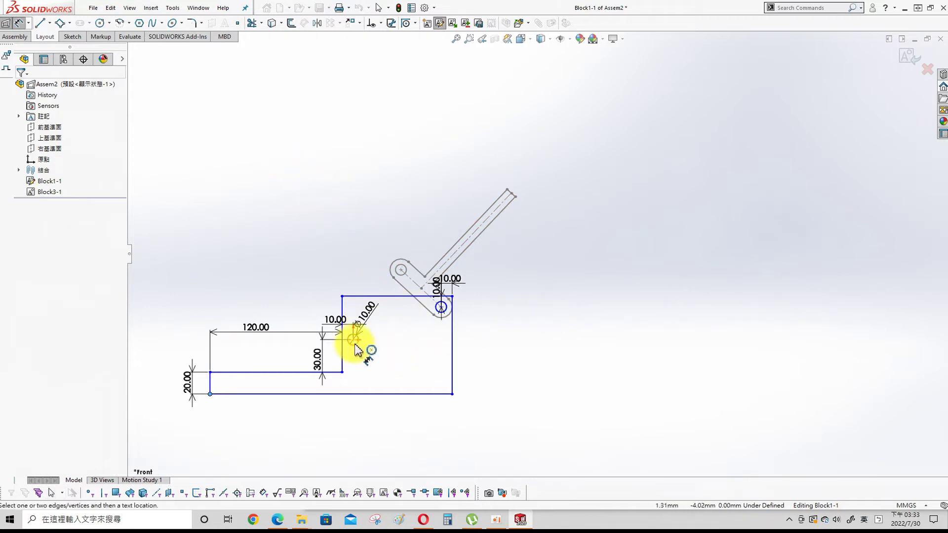
click(354, 339)
click(441, 307)
click(402, 358)
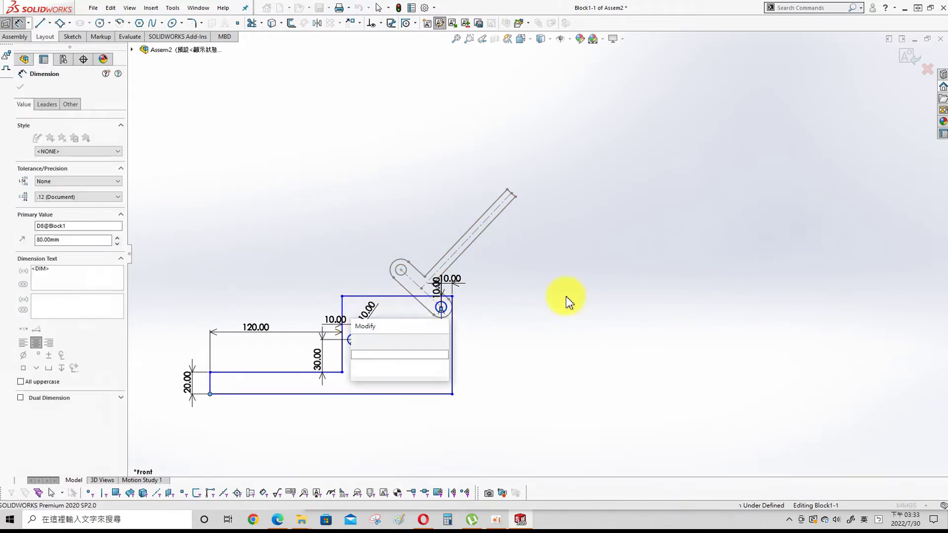
text(100)
key(Return)
click(928, 54)
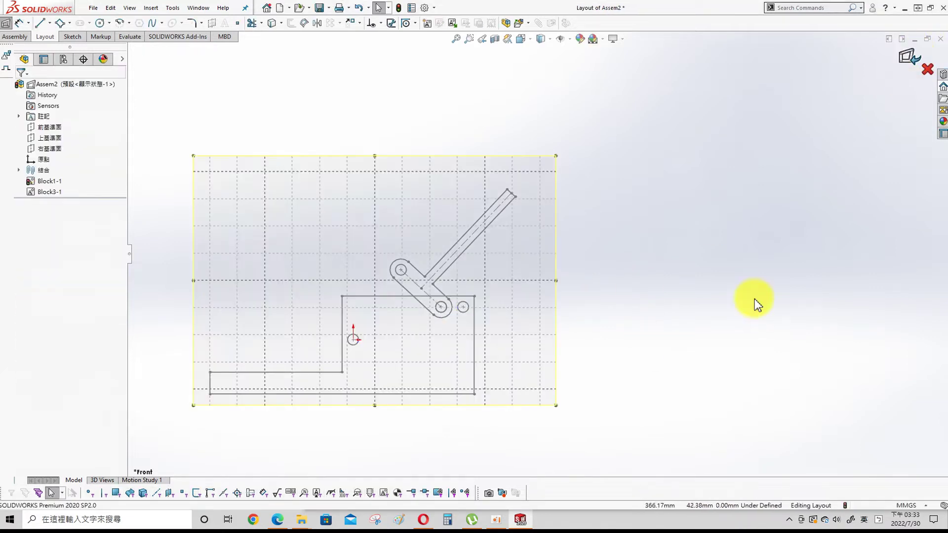
click(909, 57)
drag(515, 217, 488, 212)
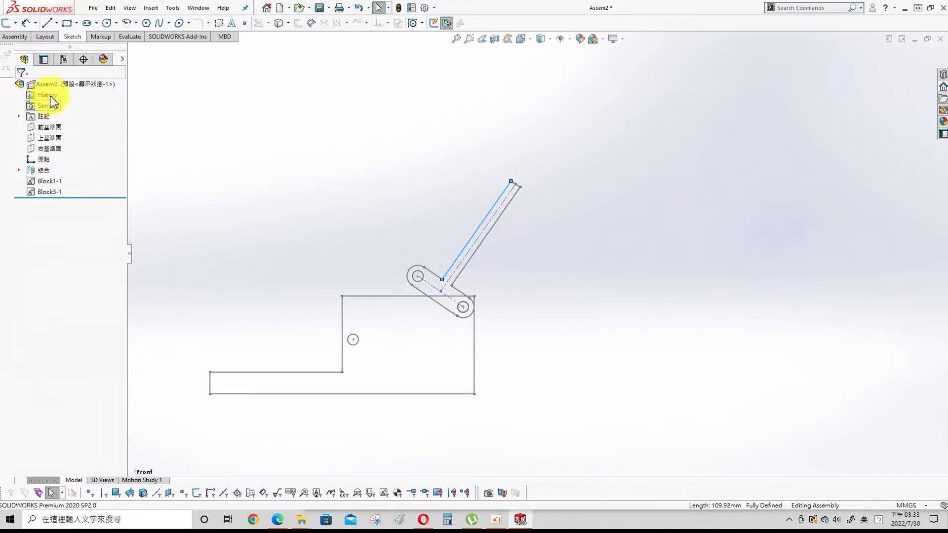
Reopen the layout and sketch two circles side by side above the base, the second about 15 mm in radius.
right_click(74, 84)
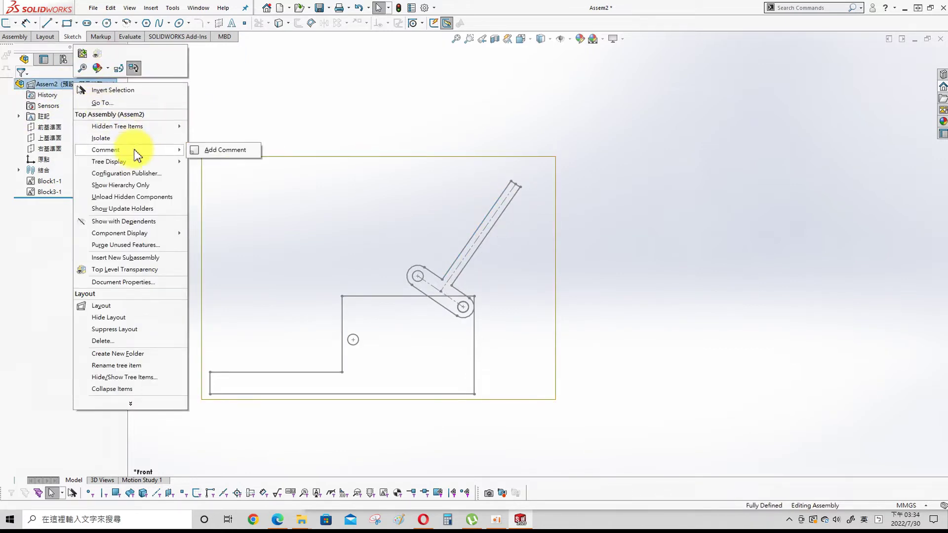
click(114, 306)
click(101, 23)
click(287, 213)
click(297, 222)
click(354, 208)
click(371, 210)
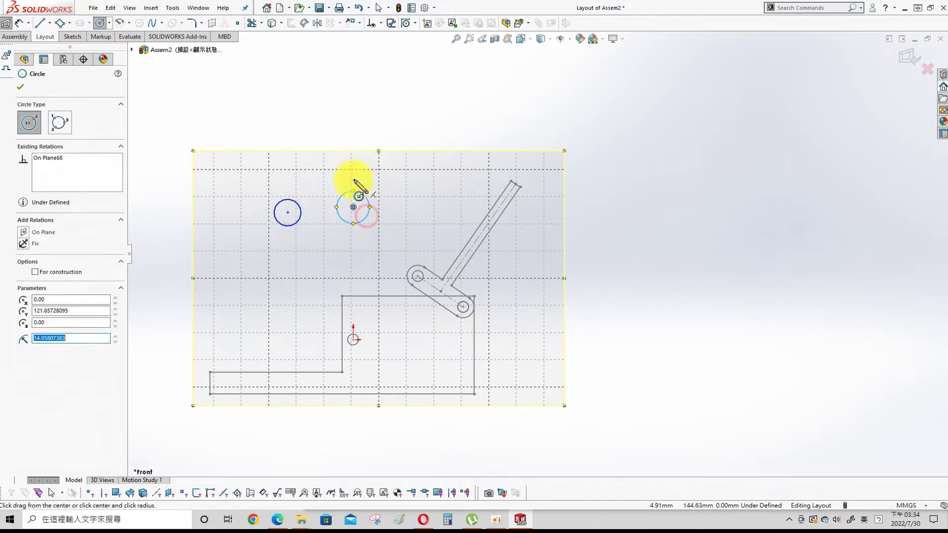
key(Escape)
Connect the centers of the two new circles with a construction line about 60 mm long.
click(49, 23)
click(47, 53)
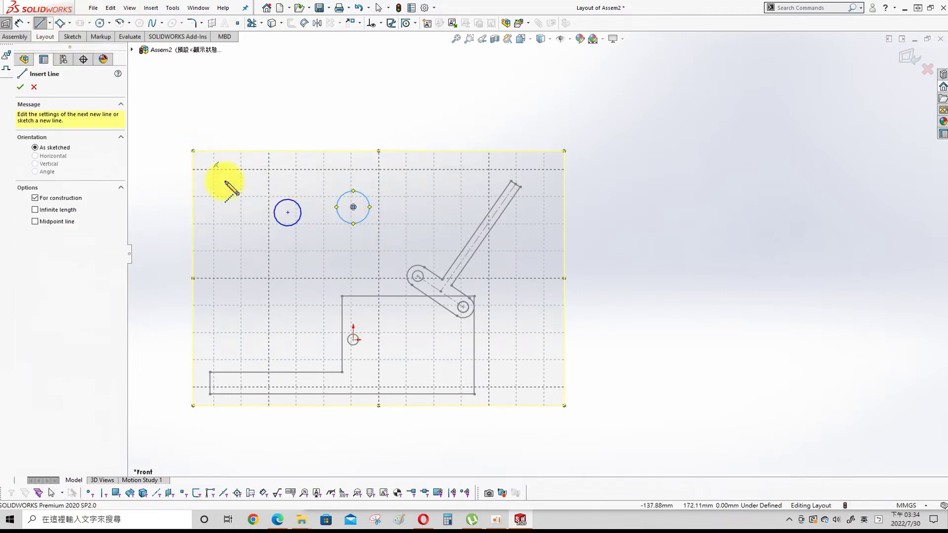
click(287, 213)
click(354, 207)
key(Escape)
Make the two new circles equal in size.
drag(212, 140, 392, 237)
click(298, 114)
click(297, 202)
ctrl+click(351, 193)
click(49, 235)
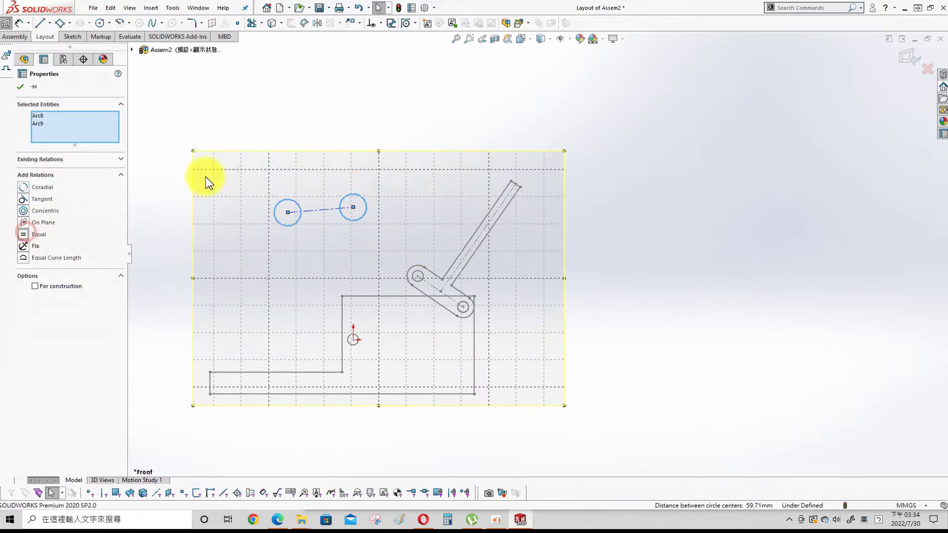
key(Escape)
Dimension the horizontal distance between the two circle centers as 50 mm.
key(s)
click(341, 141)
click(322, 210)
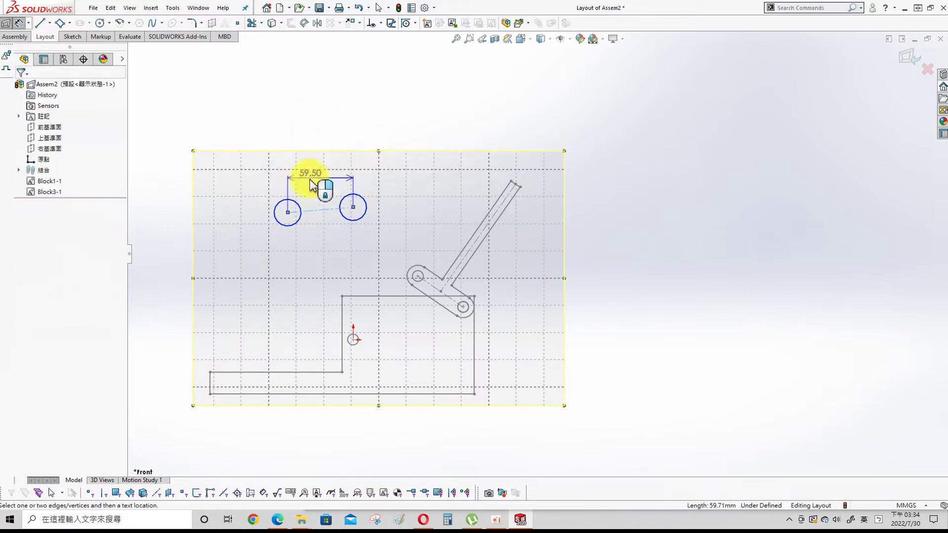
click(277, 200)
text(50)
key(Return)
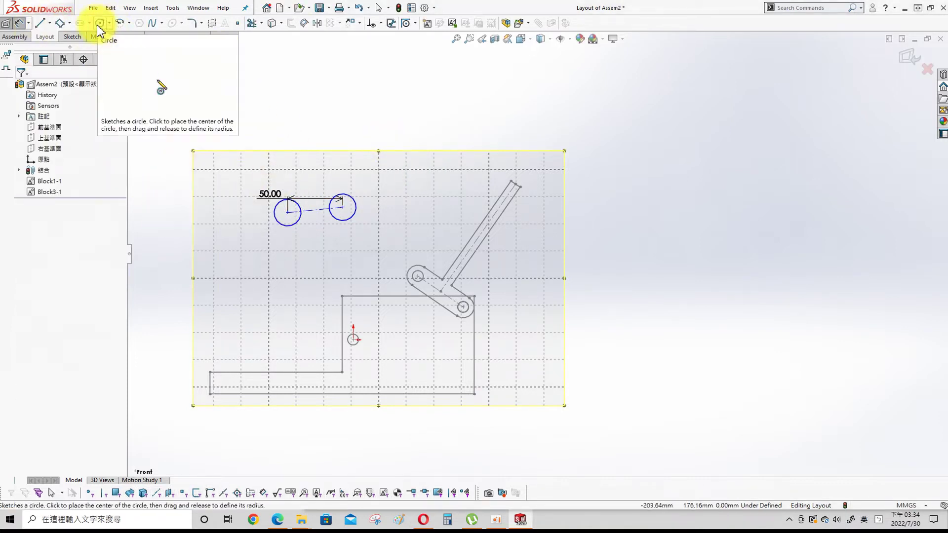
Dimension the right circle's diameter as 20 mm.
click(252, 23)
key(Escape)
key(s)
click(392, 146)
click(354, 202)
click(391, 142)
text(20)
key(Return)
click(453, 115)
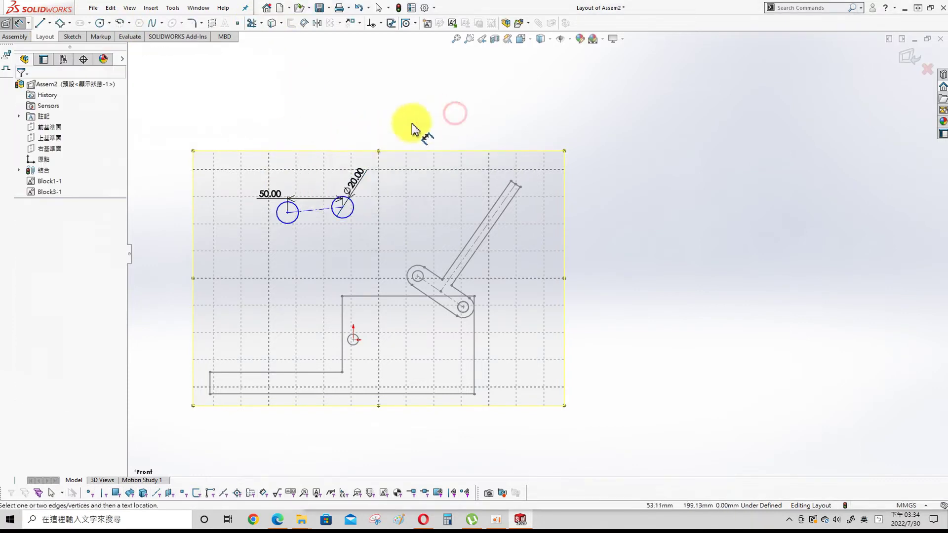
Sketch a smaller concentric circle about 6 mm in radius inside each of the two 20 mm circles.
click(101, 25)
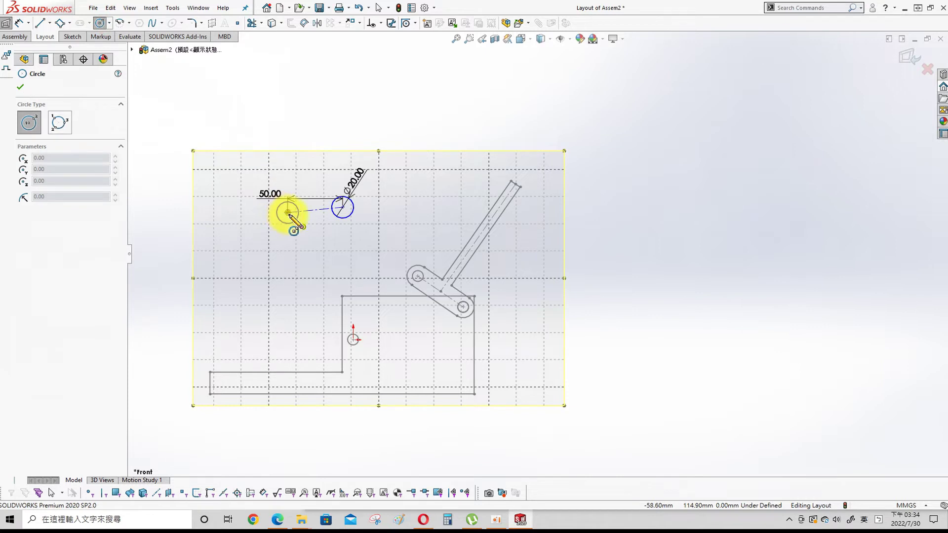
click(288, 213)
click(292, 218)
click(342, 208)
click(347, 213)
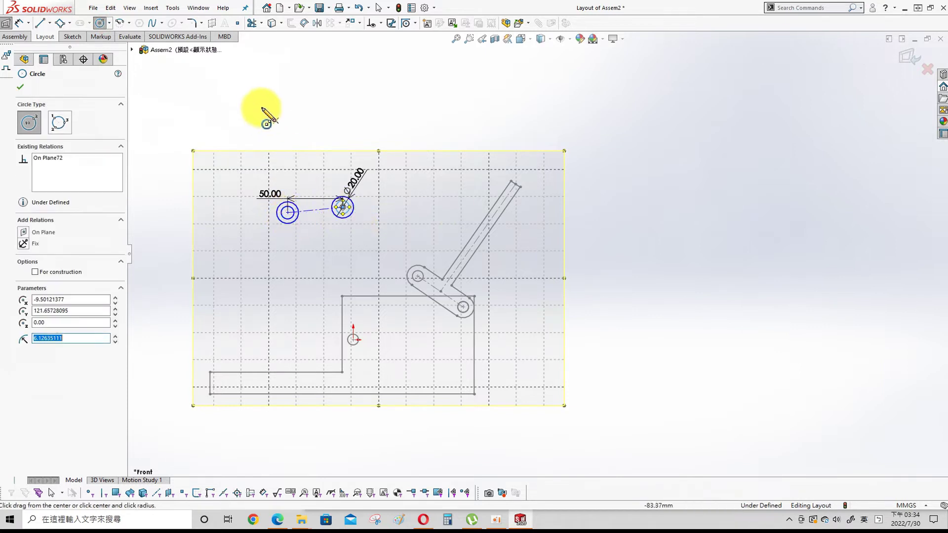
Add an equal relation between the two small inner circles.
key(s)
click(308, 140)
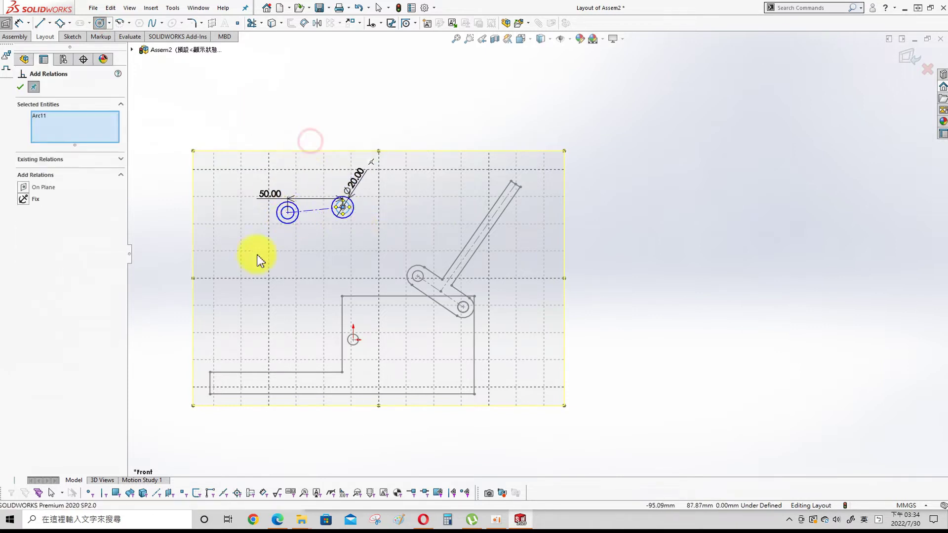
click(287, 215)
click(19, 88)
Dimension the left inner circle's diameter as 10 mm.
key(s)
click(294, 116)
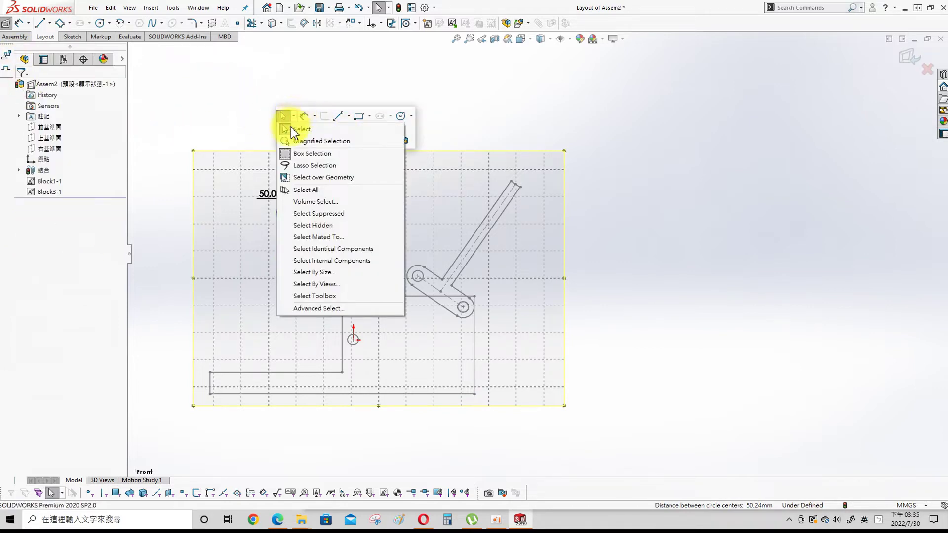
click(303, 116)
click(292, 216)
click(249, 248)
text(1)
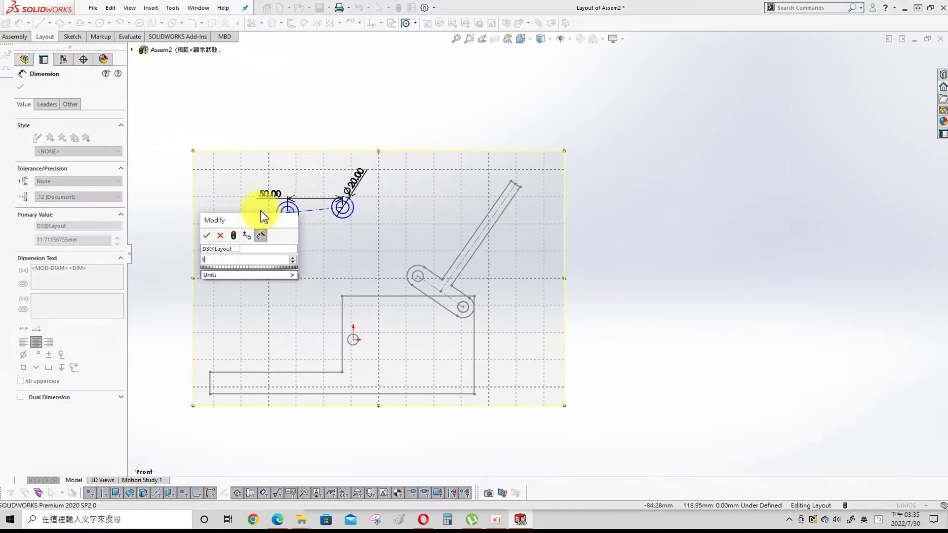
text(0)
key(Return)
key(Escape)
Sketch a slanted line about 195 mm long above the circle pair and a shorter slanted line below it.
click(40, 23)
click(213, 177)
click(423, 130)
key(Escape)
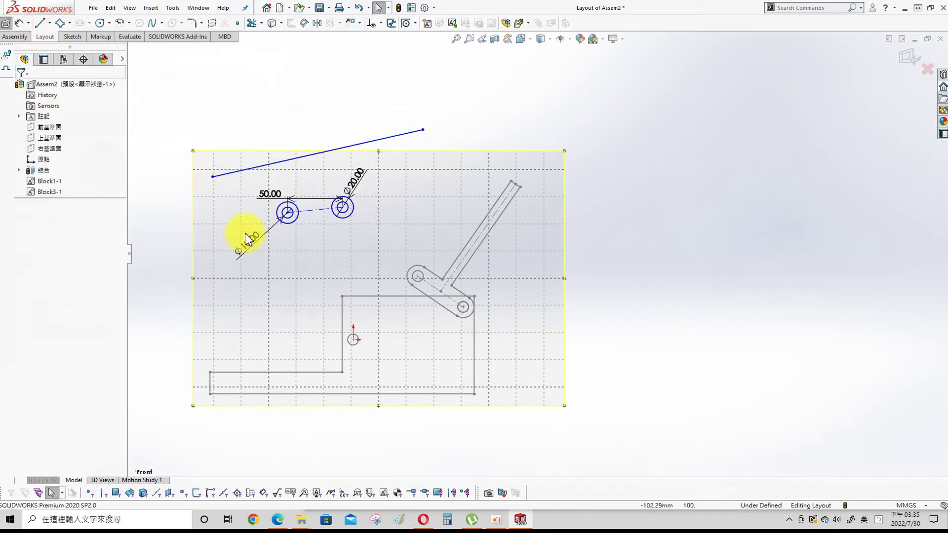
click(40, 23)
click(269, 263)
click(409, 212)
key(Escape)
Make the lower slanted line tangent to both outer circles.
click(345, 235)
ctrl+click(344, 218)
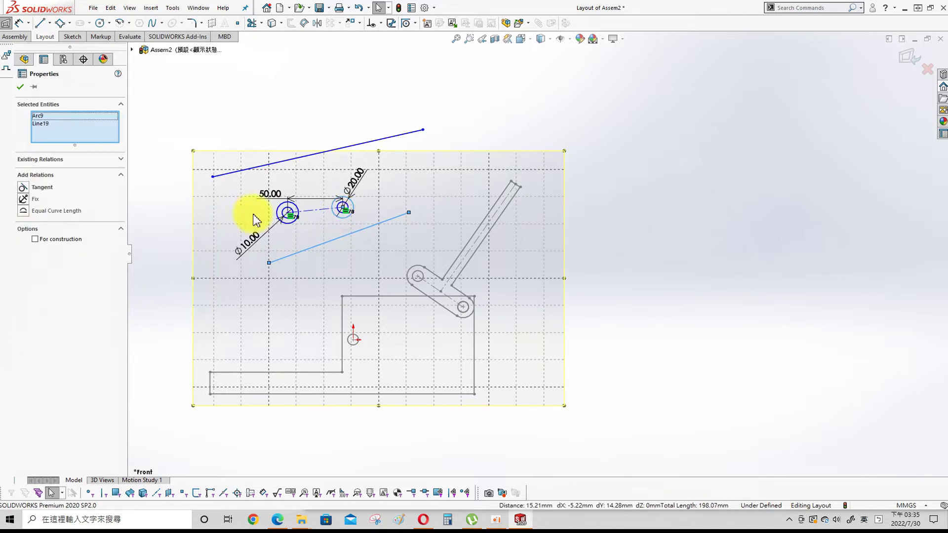
click(24, 188)
click(595, 95)
click(305, 234)
ctrl+click(292, 222)
click(23, 187)
click(235, 102)
Make the upper slanted line tangent to both outer circles.
click(318, 163)
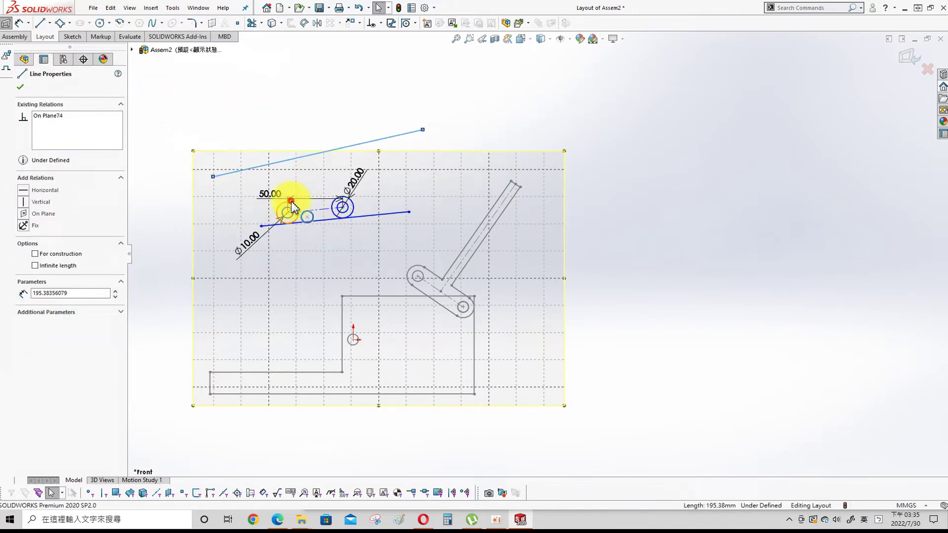
ctrl+click(296, 206)
click(24, 188)
click(269, 97)
click(416, 181)
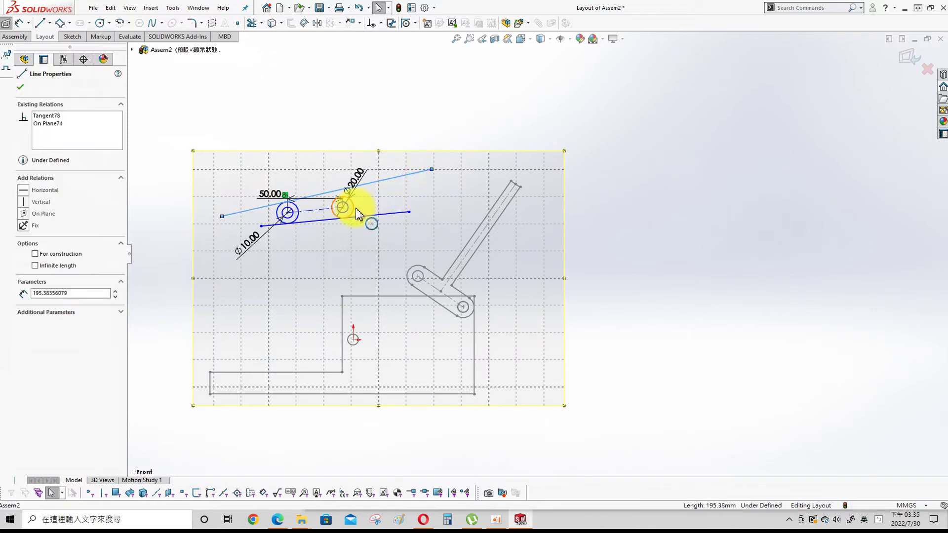
ctrl+click(353, 207)
click(24, 188)
click(400, 113)
Trim the ends of both tangent lines that extend beyond the outer circles.
click(450, 139)
drag(407, 152, 379, 234)
drag(229, 173, 274, 240)
key(Escape)
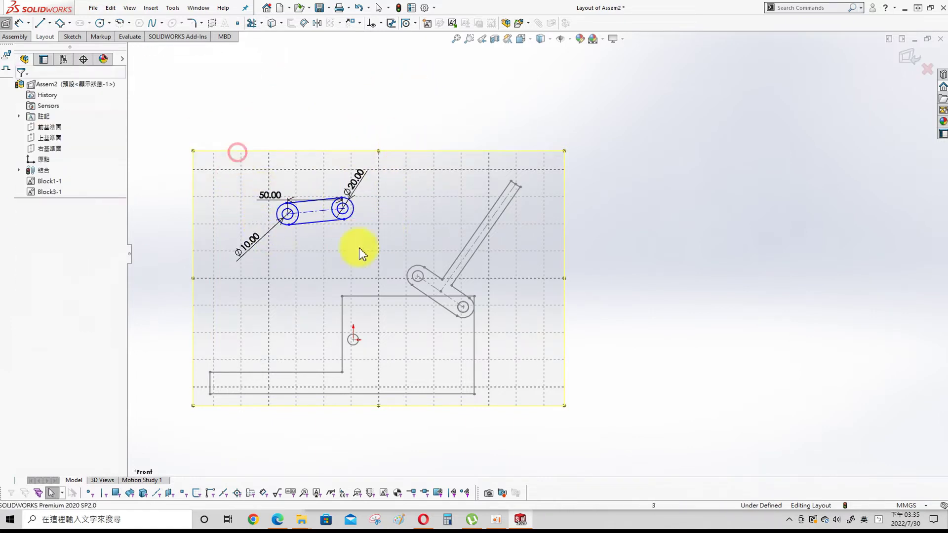
Make a block from the new 50 mm link sketch with its circles, tangent lines and dimensions.
drag(212, 134, 401, 259)
click(458, 224)
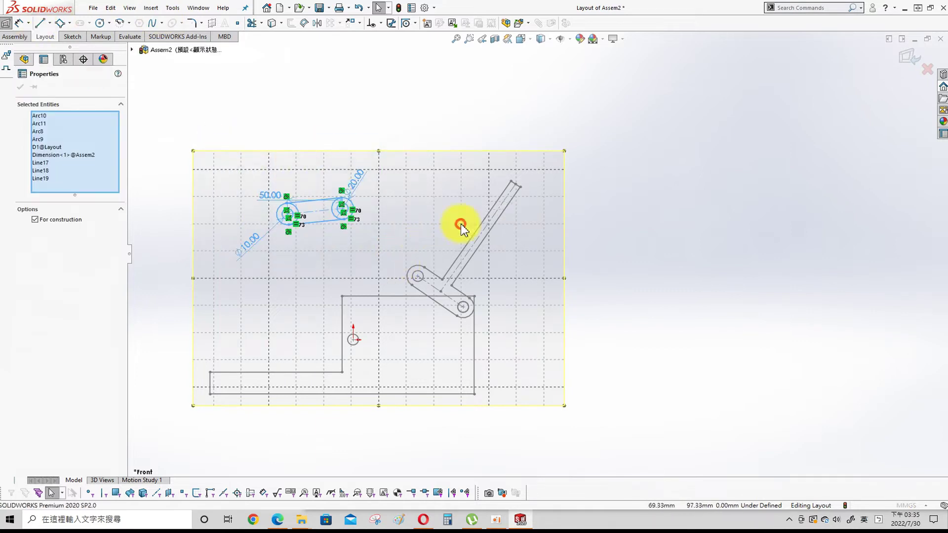
click(20, 86)
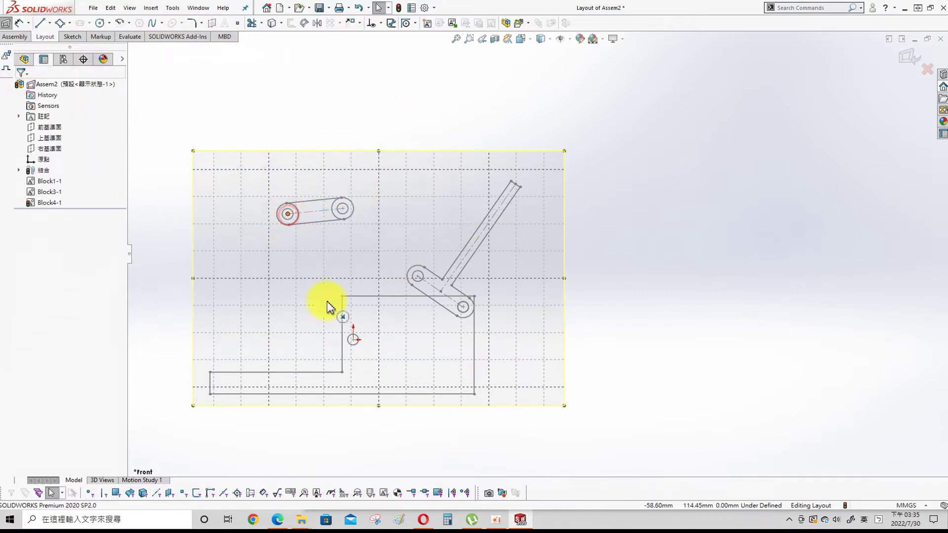
Make the new link's left hole center coincident with the center of the base's left hole.
ctrl+click(353, 339)
click(23, 223)
click(369, 190)
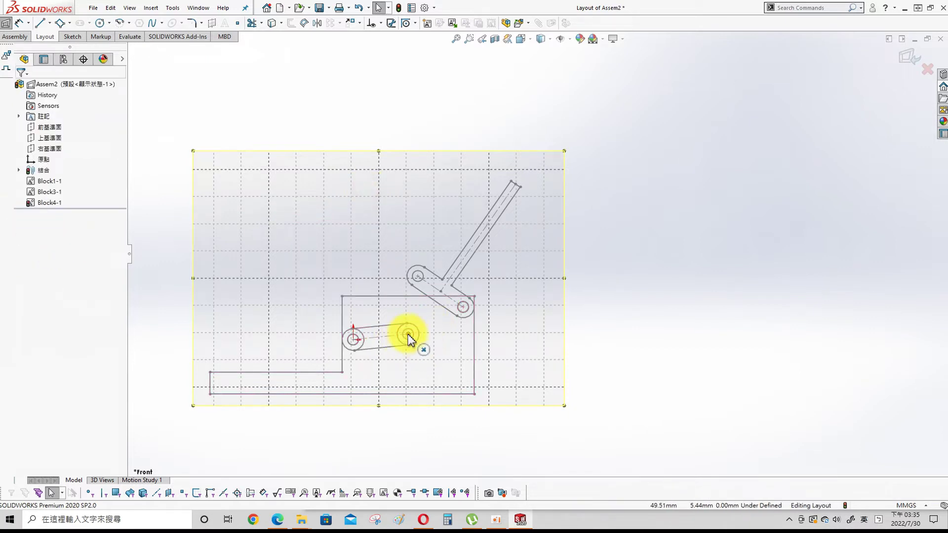
Make the 50 mm link's free hole center coincident with the left hole center of the link with the arm.
click(408, 335)
ctrl+click(418, 276)
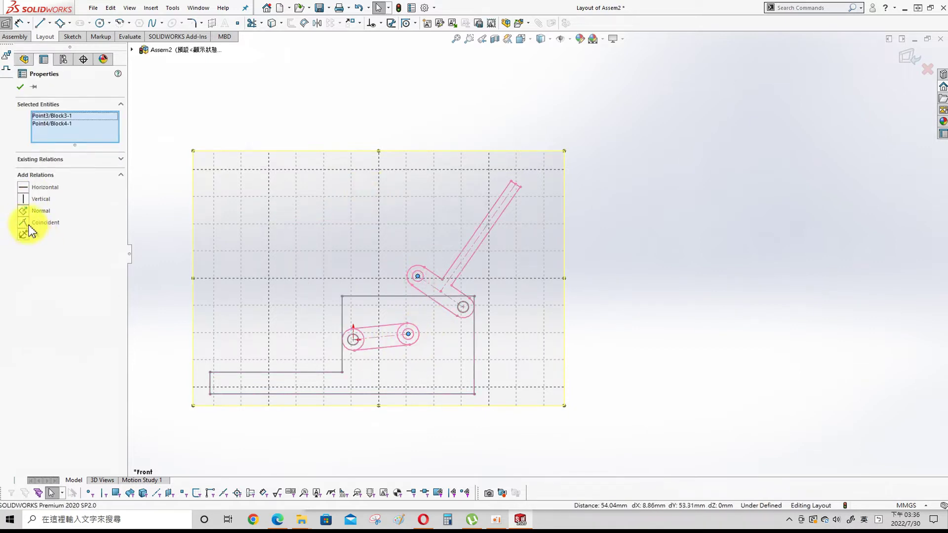
click(29, 225)
Edit the base block, set its hole spacing to 80 mm, and try to swing the arm.
right_click(50, 180)
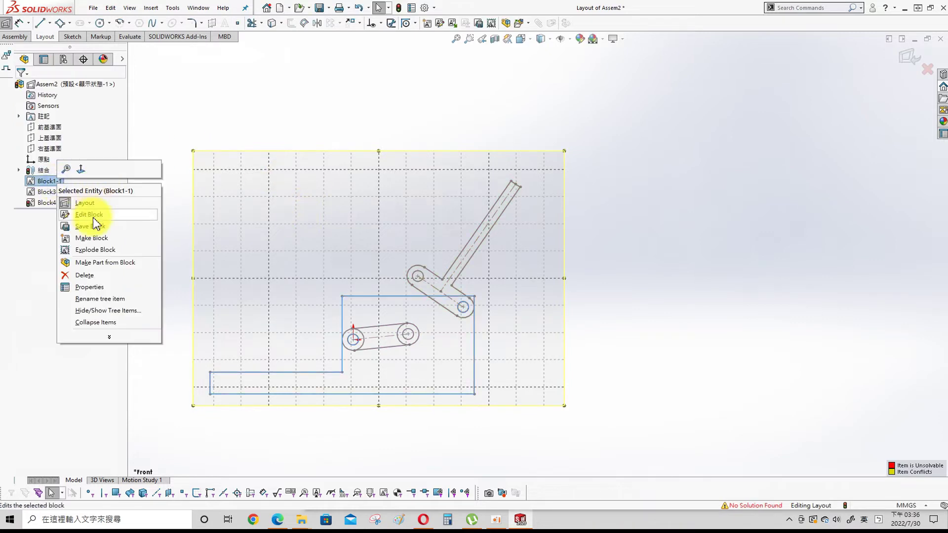
click(88, 217)
double_click(434, 364)
text(80)
key(Return)
key(Escape)
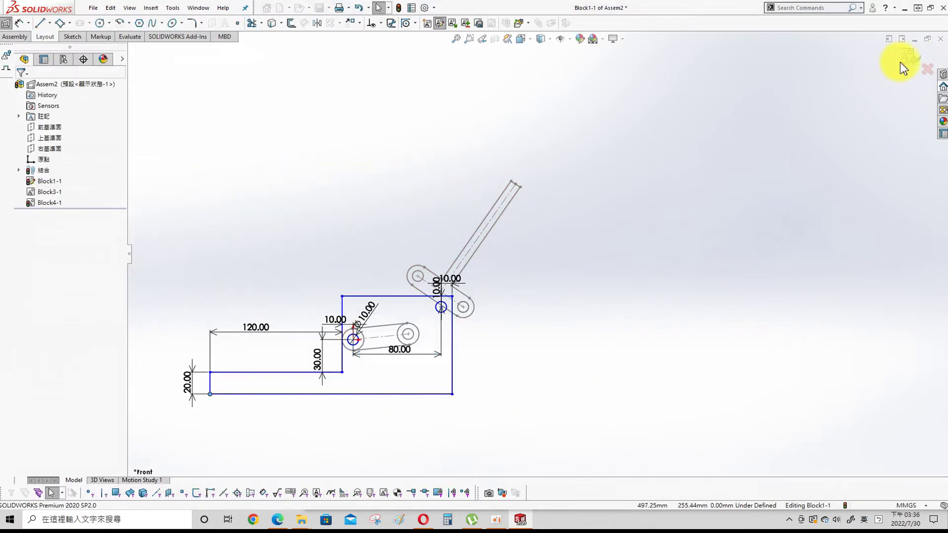
click(905, 58)
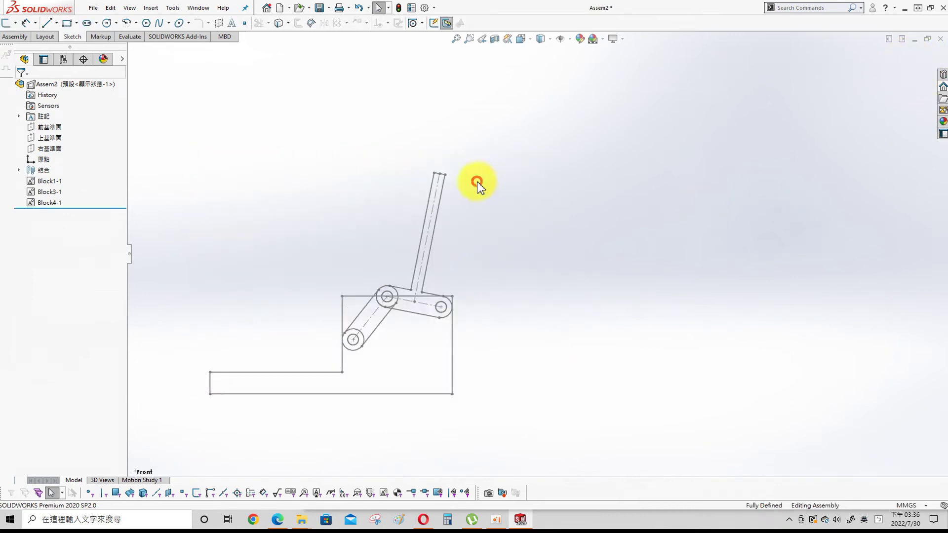
click(439, 181)
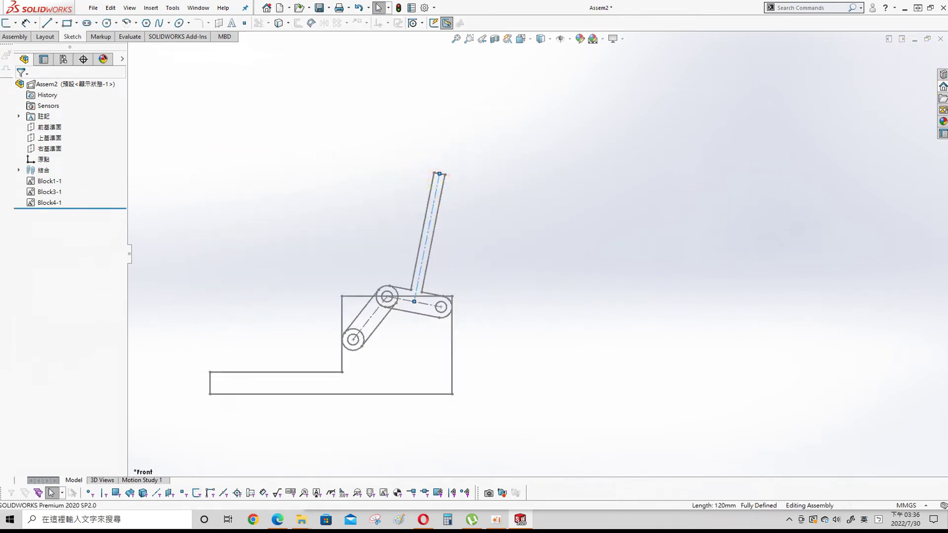
drag(441, 171, 442, 174)
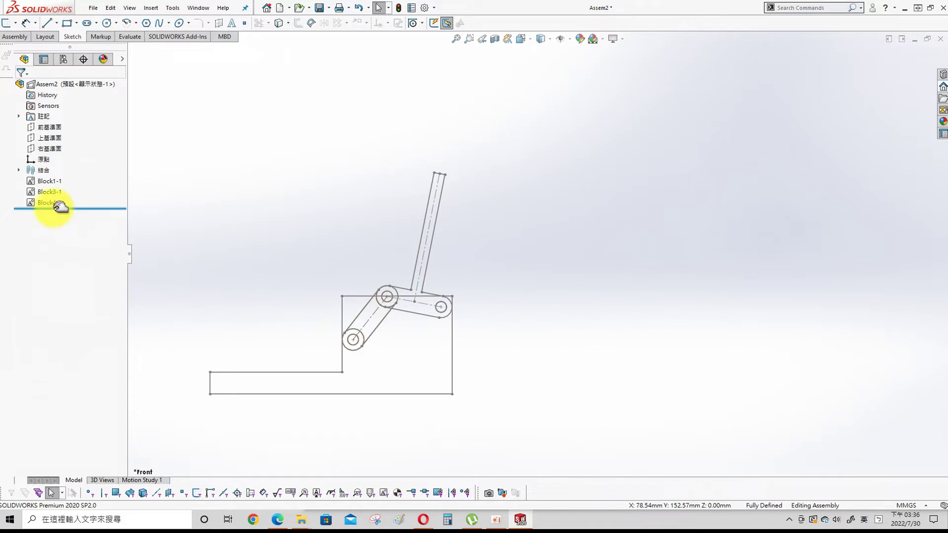
Edit the base block again and set its hole spacing to 60 mm.
right_click(49, 181)
click(75, 213)
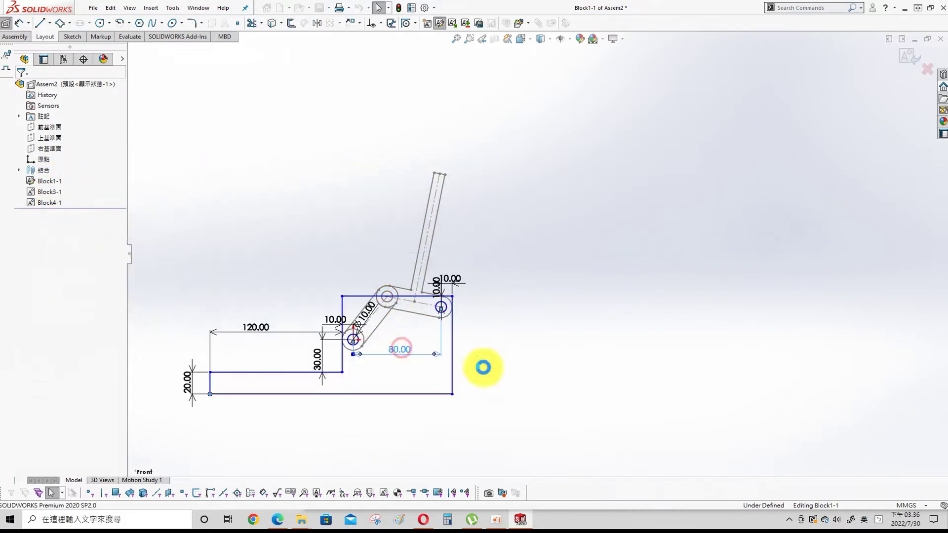
double_click(438, 359)
text(60)
key(Return)
click(906, 58)
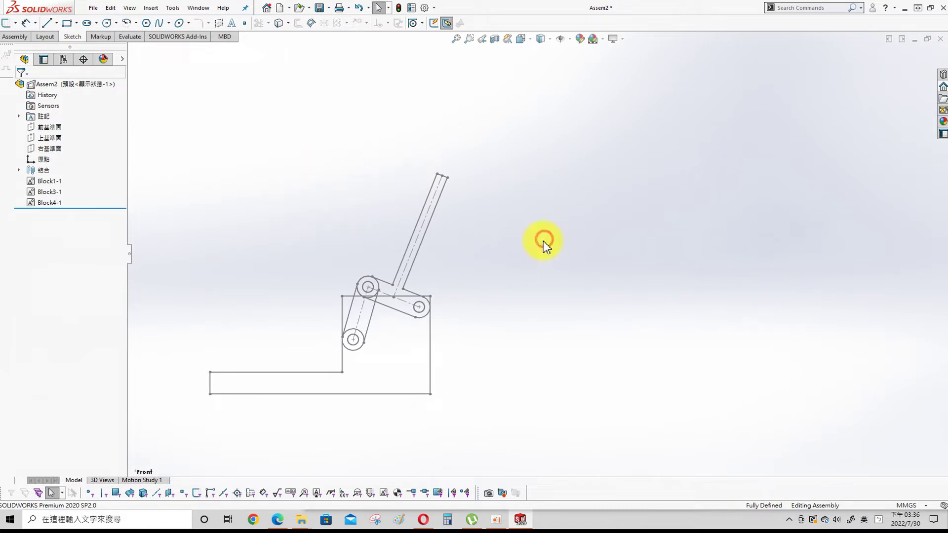
click(352, 342)
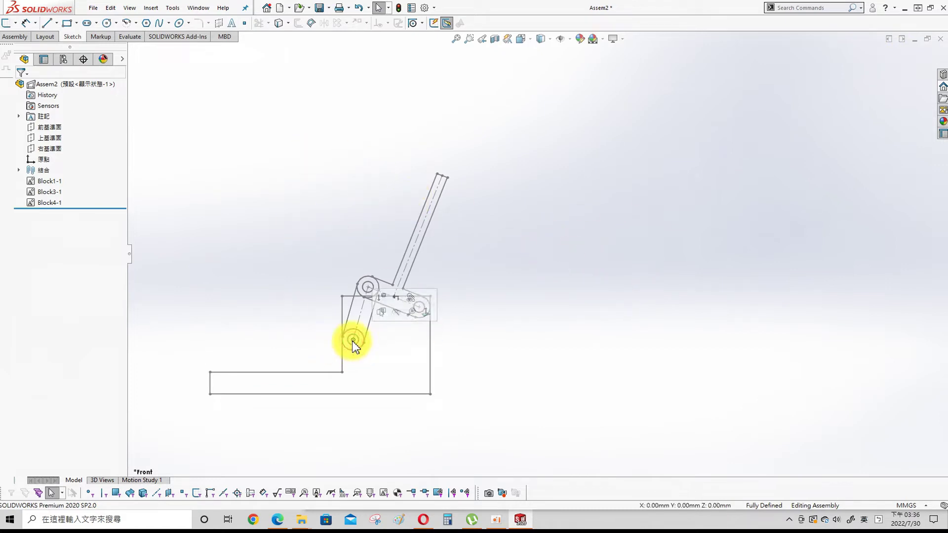
Delete the coincident relation joining the 50 mm link to the base's left hole, and swing the arm clockwise to test its motion.
click(46, 204)
click(67, 179)
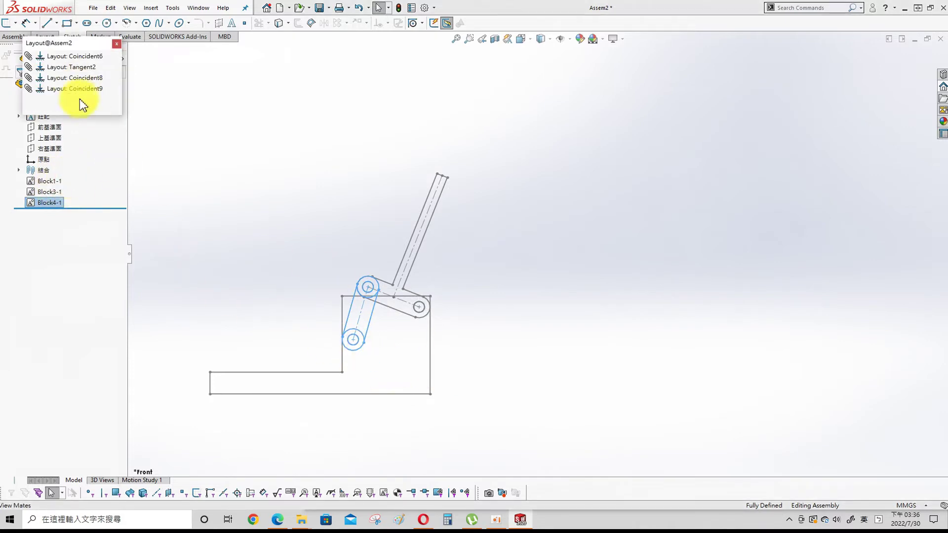
click(71, 78)
key(Delete)
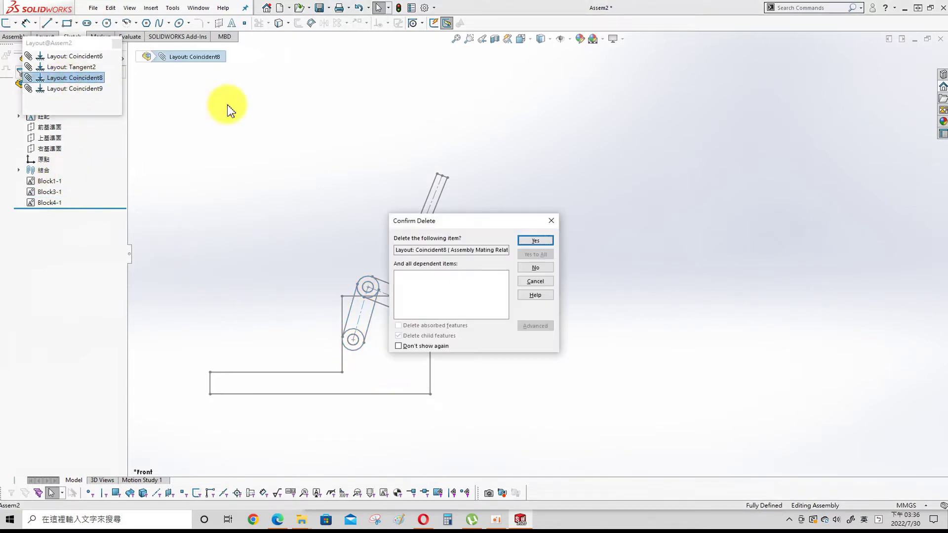
key(Return)
click(115, 45)
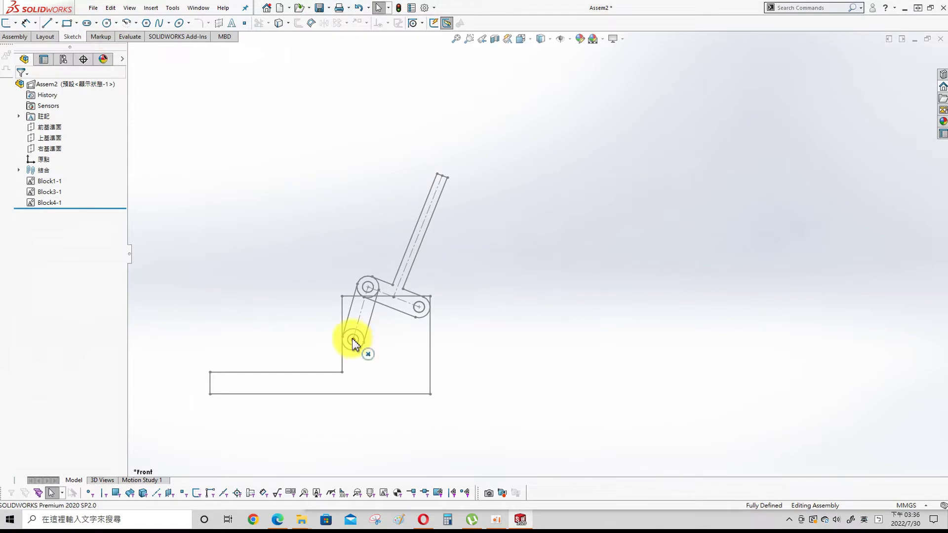
drag(428, 212, 498, 230)
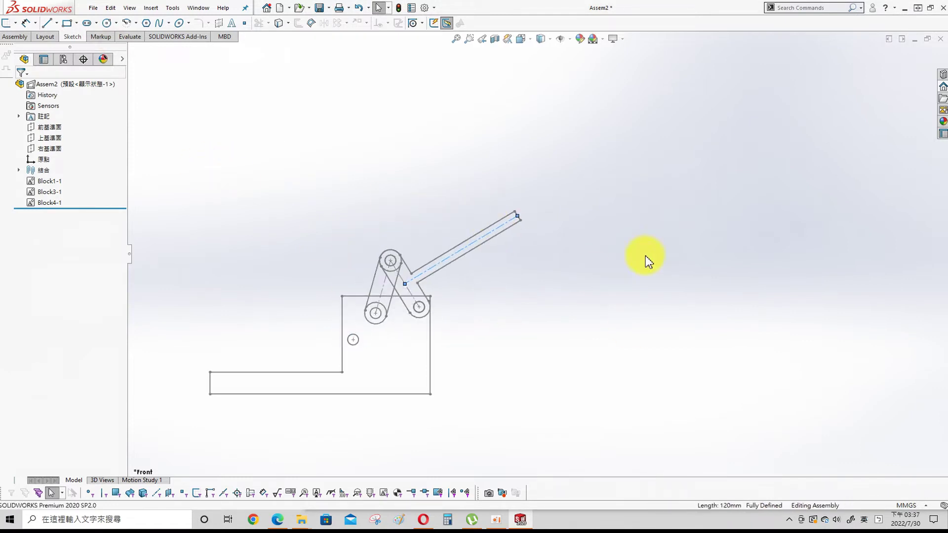
Set the base block's hole spacing to 100 mm and leave block editing.
right_click(53, 183)
click(84, 210)
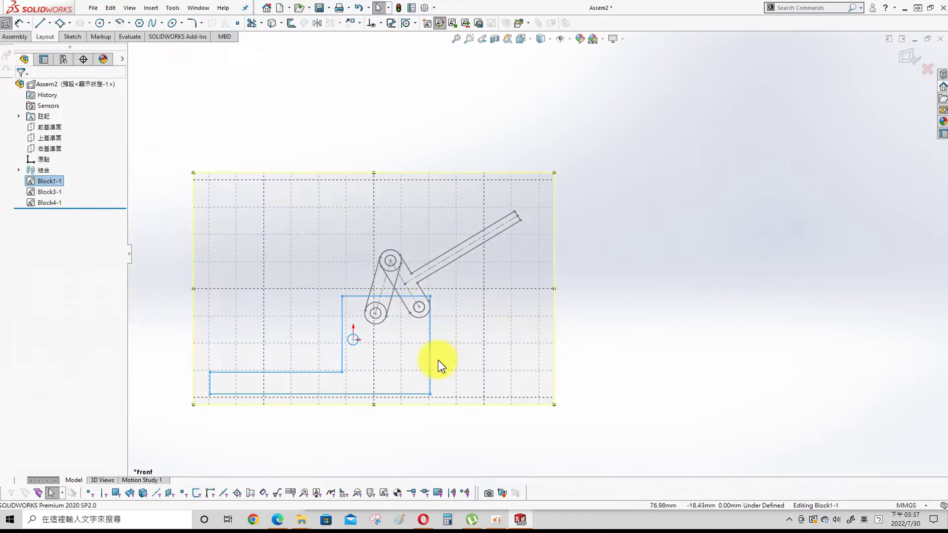
double_click(389, 315)
text(100)
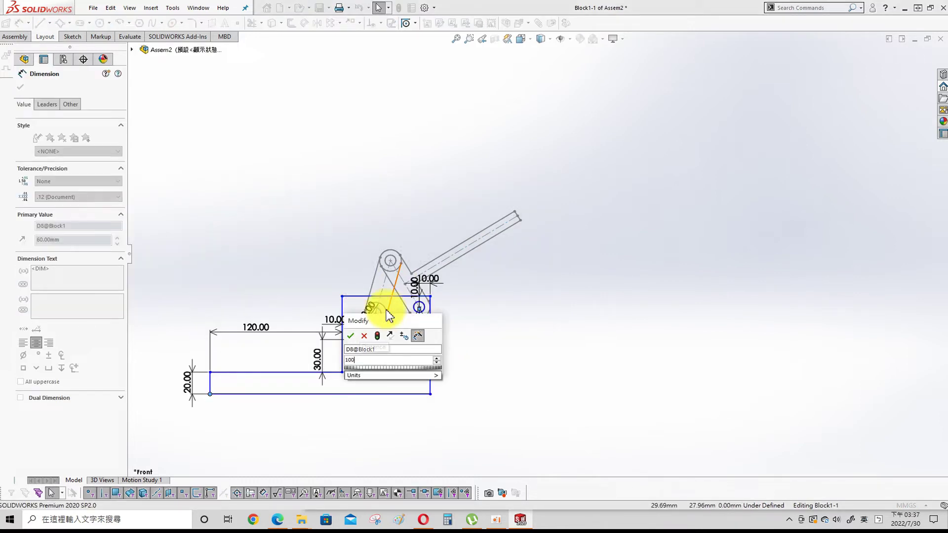
key(Return)
drag(533, 233, 501, 210)
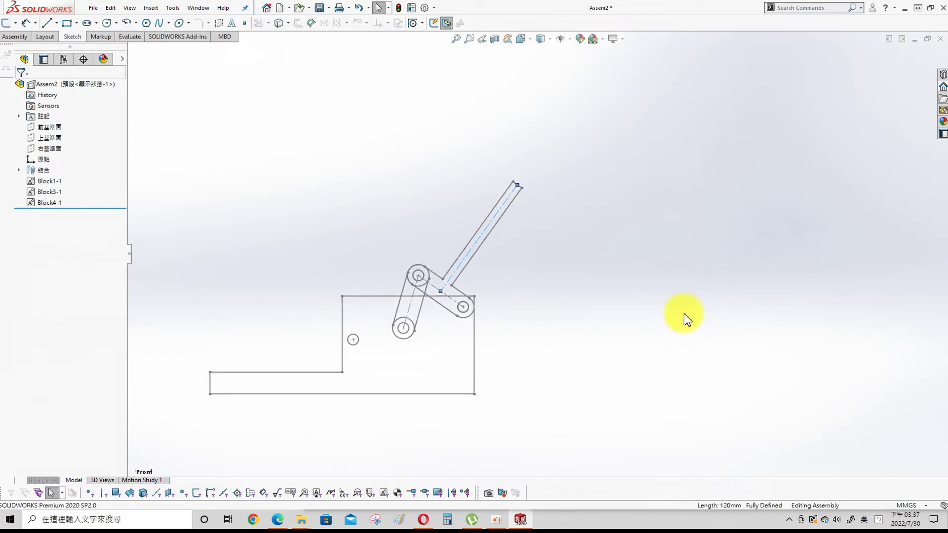
Open the assembly layout for editing.
right_click(63, 82)
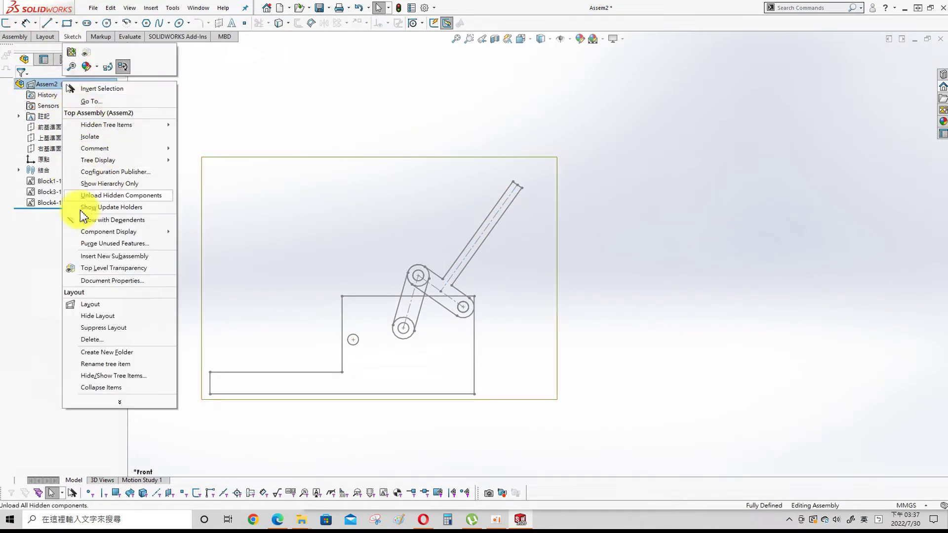
click(74, 309)
click(99, 23)
click(342, 256)
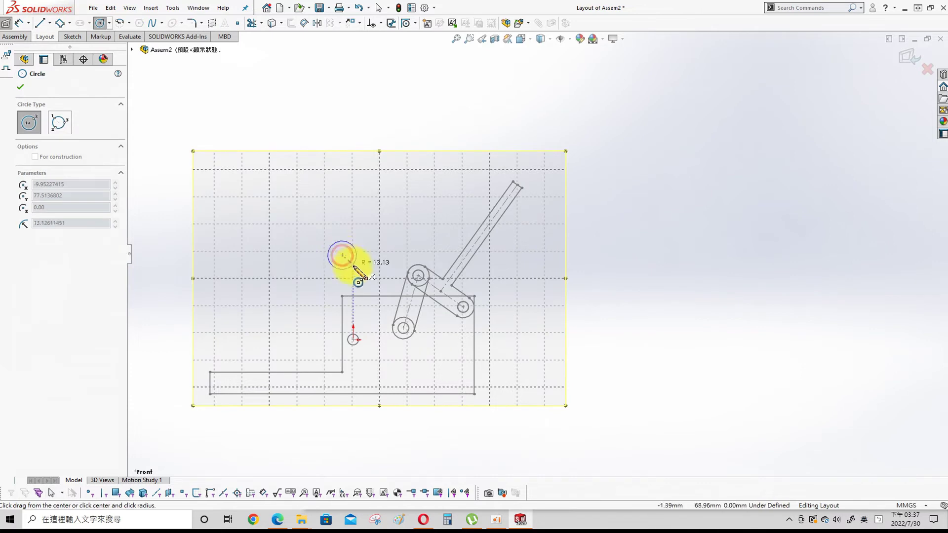
key(Escape)
Sketch three connected centerlines above the base: a right vertical about 45 mm, a horizontal top, and a left vertical about 79 mm.
click(49, 23)
click(64, 43)
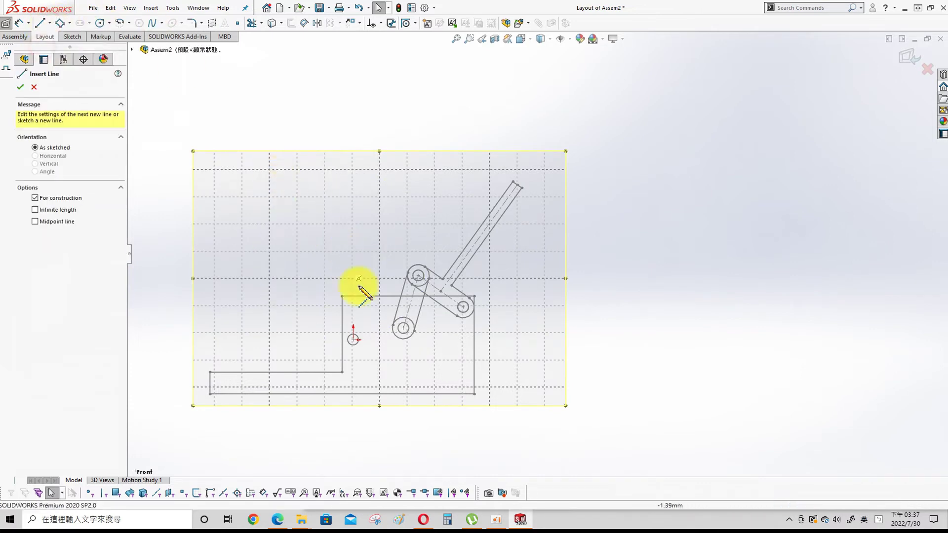
click(321, 258)
click(321, 207)
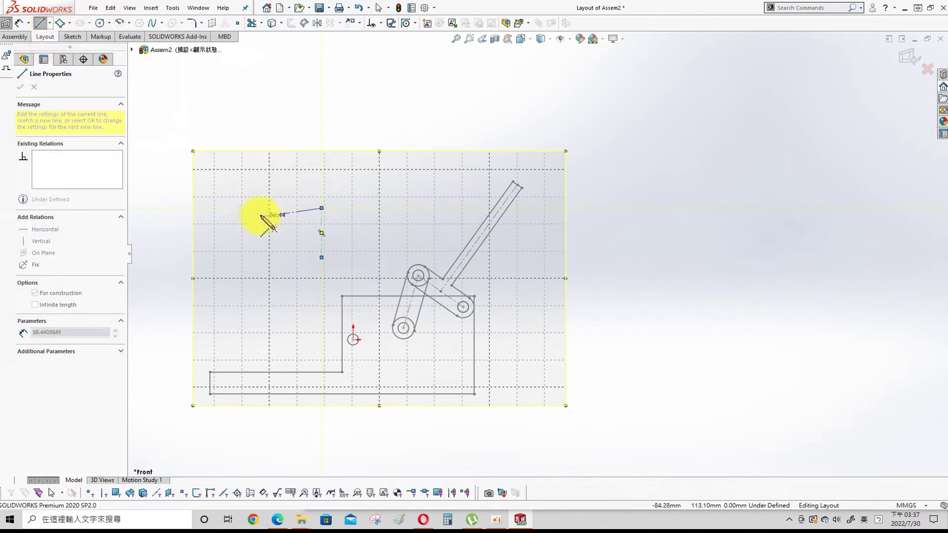
click(228, 208)
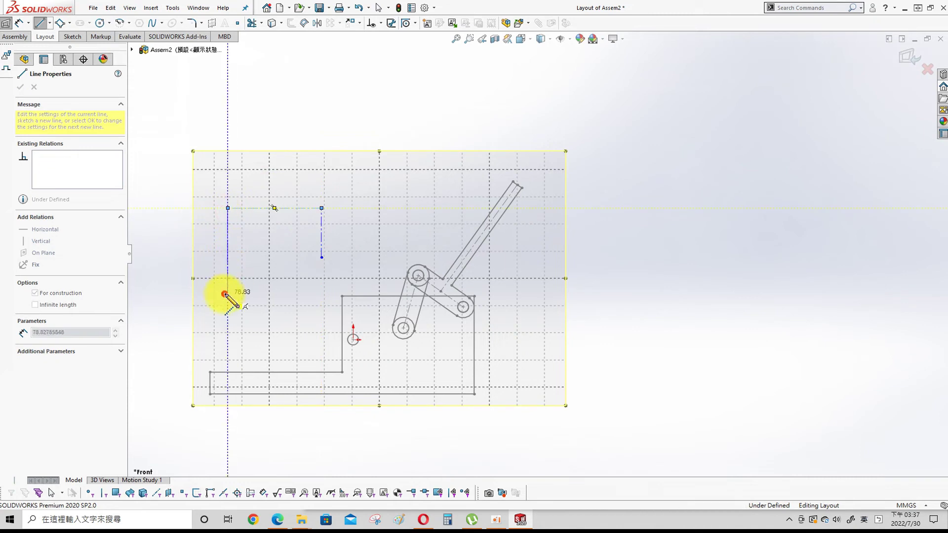
click(224, 294)
key(Escape)
Dimension the right vertical centerline to 40 mm and the horizontal centerline to 100 mm.
key(s)
click(364, 160)
click(323, 238)
click(345, 236)
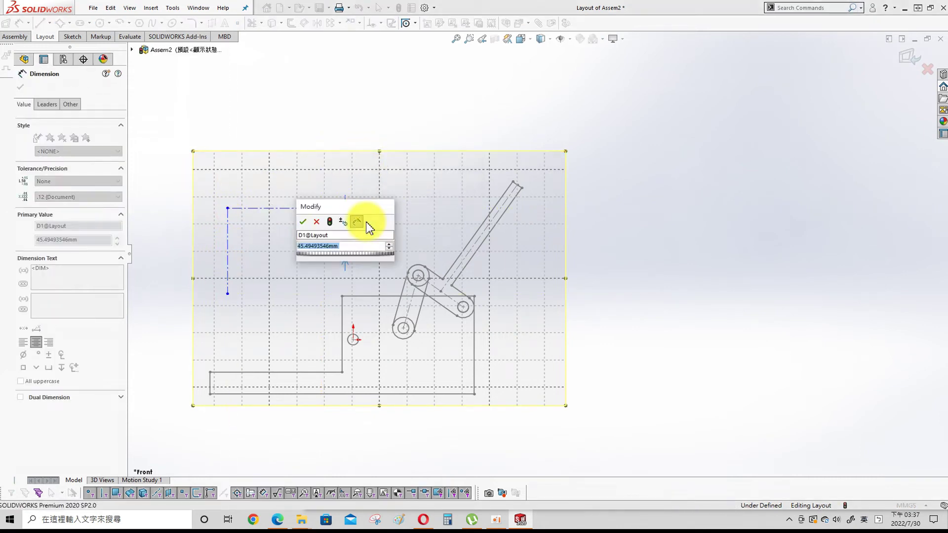
text(40)
key(Return)
click(284, 208)
click(324, 153)
text(100)
key(Return)
Dimension the left vertical centerline to 80 mm.
click(230, 297)
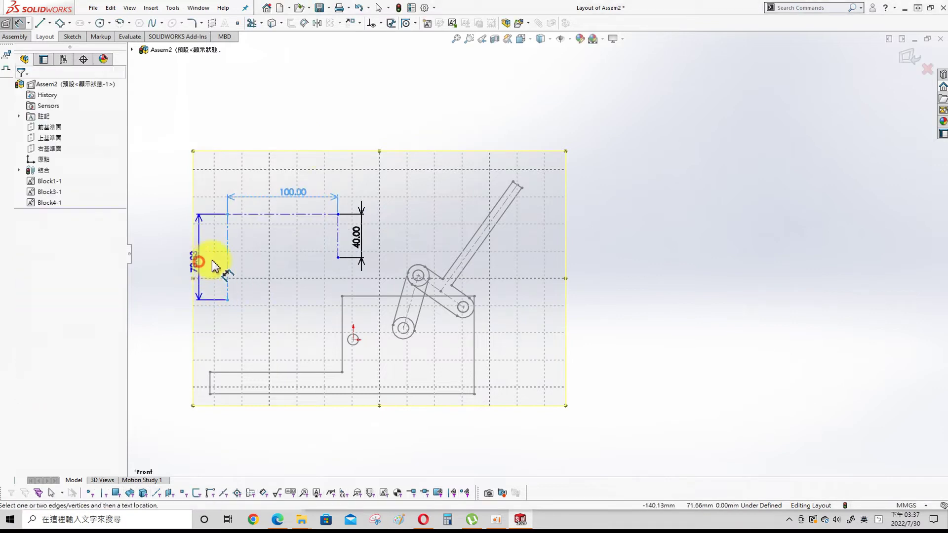
click(201, 265)
text(80)
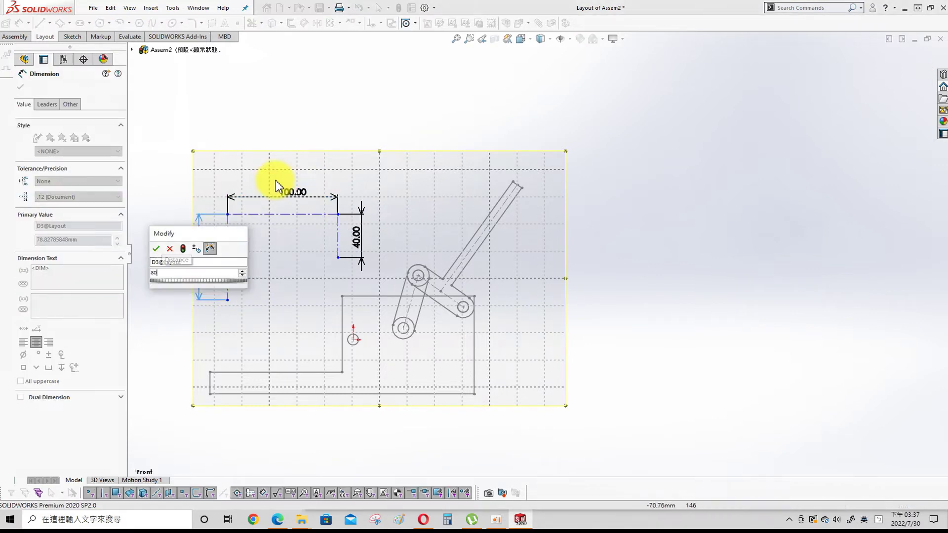
key(Return)
key(Escape)
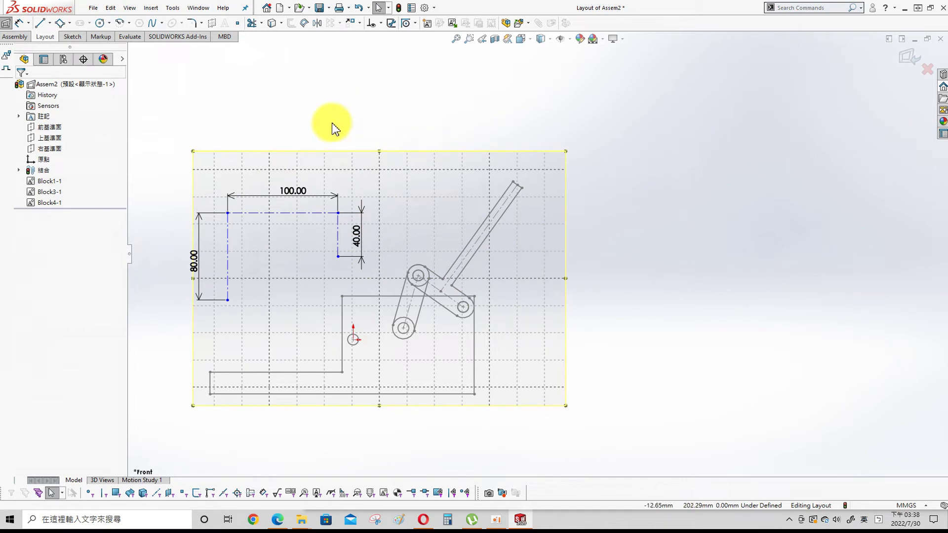
Draw a circle centered on each of the four endpoints of the centerline chain.
key(s)
click(408, 123)
click(228, 300)
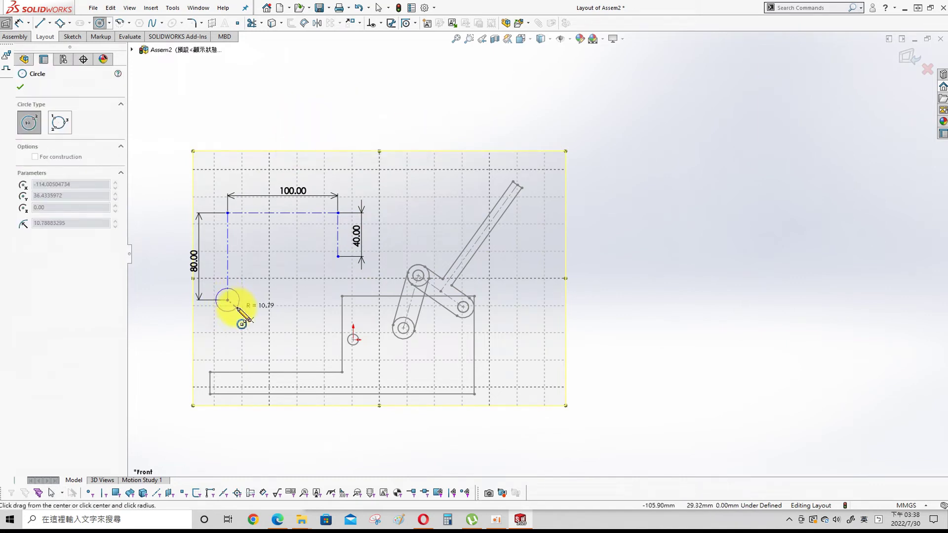
click(236, 312)
click(338, 257)
click(345, 271)
click(338, 213)
click(344, 203)
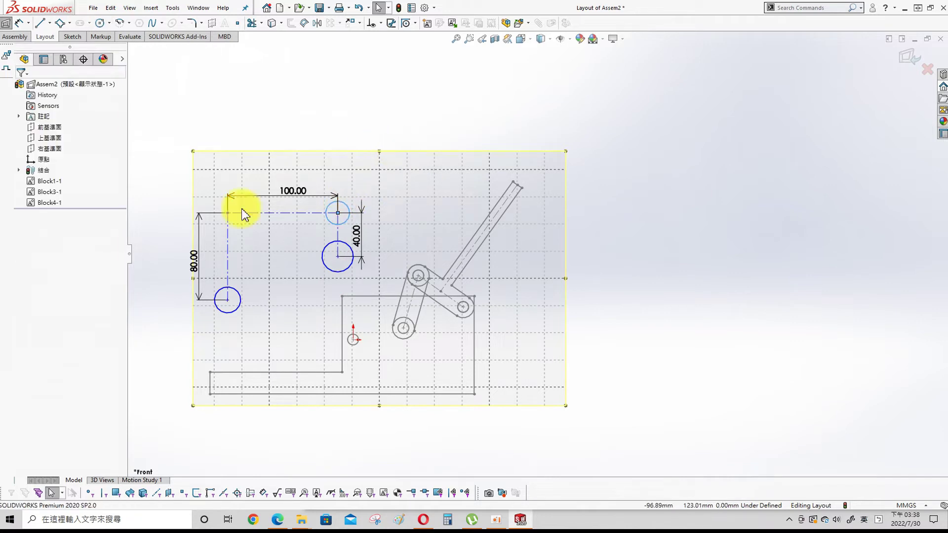
click(228, 212)
click(246, 212)
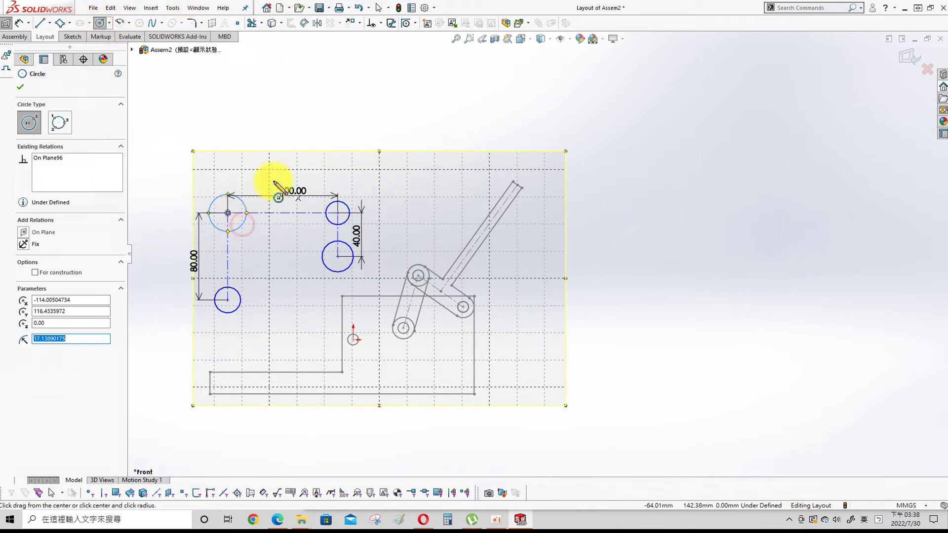
key(Escape)
Make the four circles on the centerline chain equal in size.
click(241, 301)
ctrl+click(324, 261)
ctrl+click(344, 226)
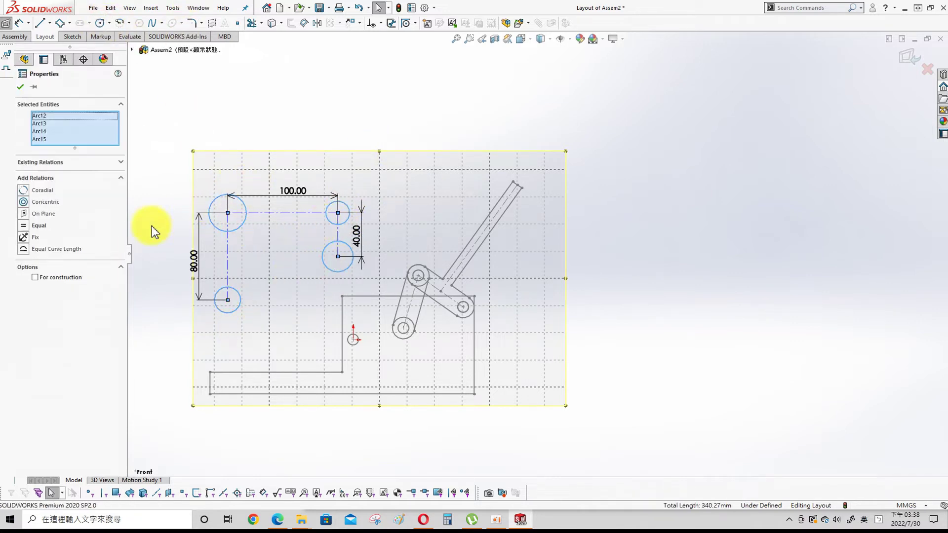
click(461, 114)
Draw a long vertical line to the left of the centerline chain, extending above and below its circles.
key(s)
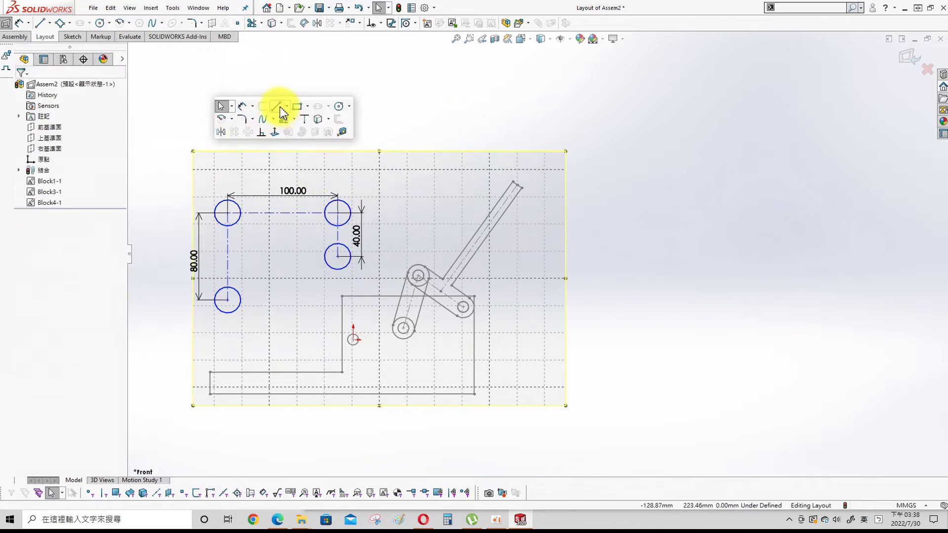
click(238, 103)
drag(168, 134, 168, 347)
key(Escape)
Draw three connected lines along the inside of the centerline chain: a long left vertical, a horizontal, and a short right vertical.
key(s)
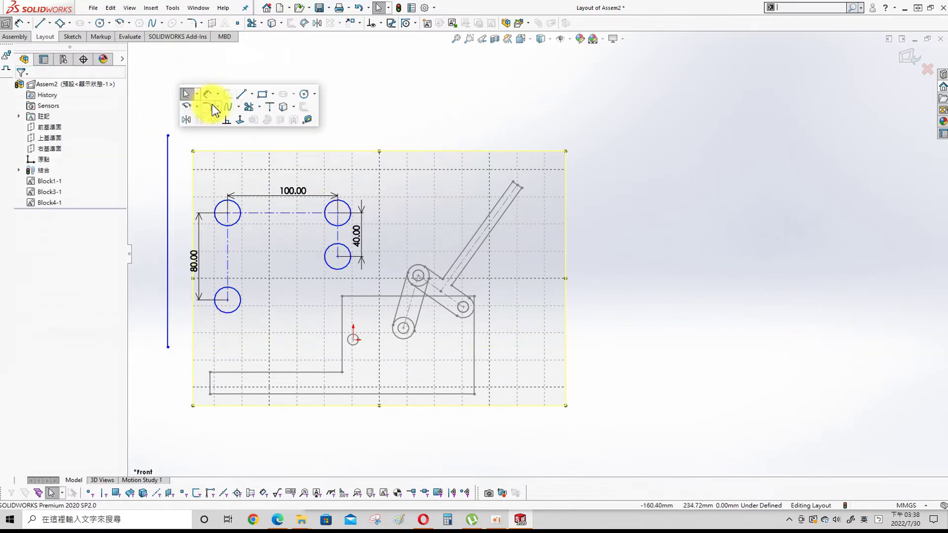
click(240, 101)
click(251, 347)
click(251, 238)
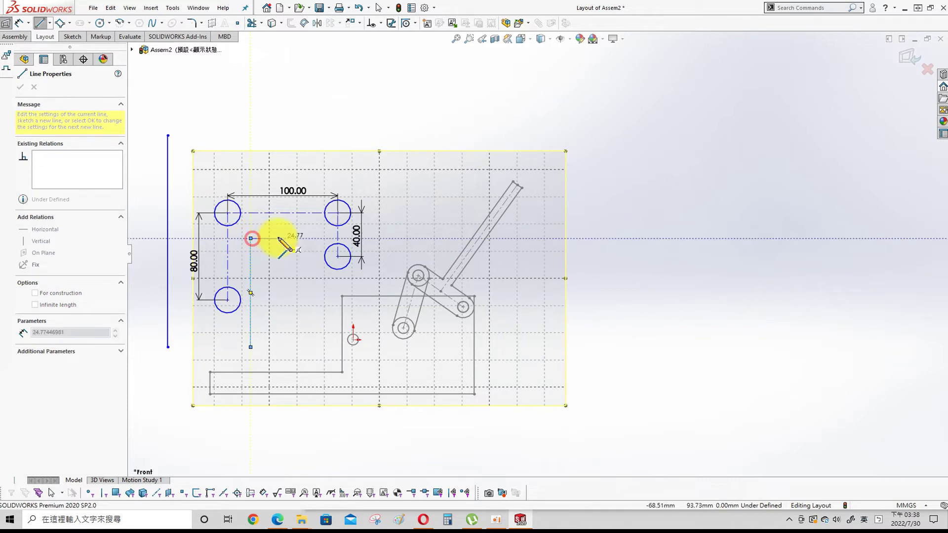
click(312, 239)
click(313, 283)
key(Escape)
Draw a horizontal line from the outer vertical line's upper end across the circles, and a vertical line down their right side.
key(s)
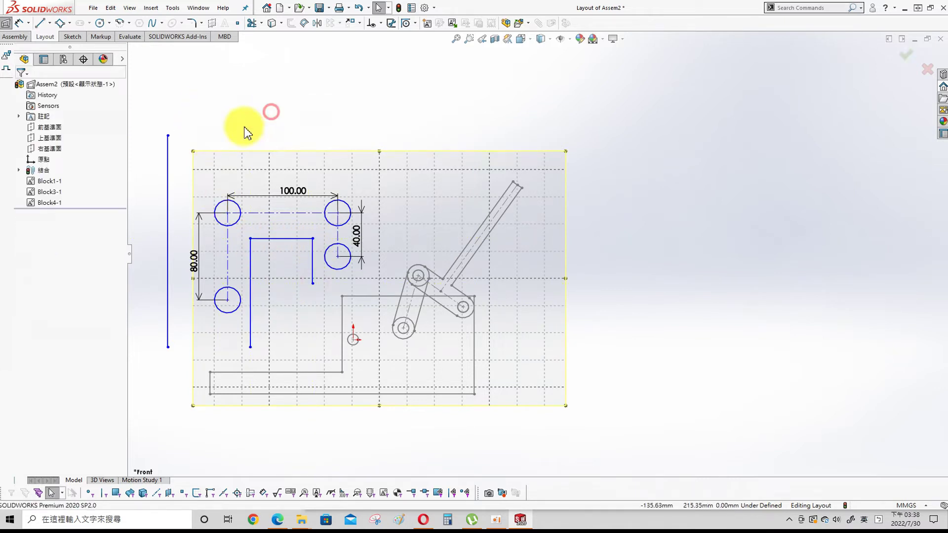
click(255, 114)
click(167, 135)
click(395, 135)
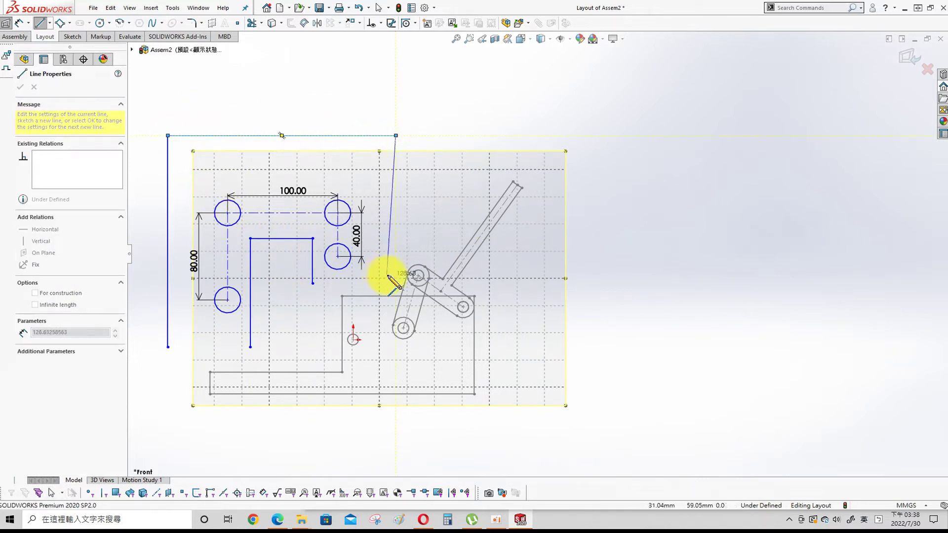
click(395, 283)
key(Escape)
click(360, 250)
Dimension the upper left circle's diameter to 20 mm.
key(s)
click(232, 141)
click(221, 202)
click(210, 183)
text(20)
key(Return)
key(Escape)
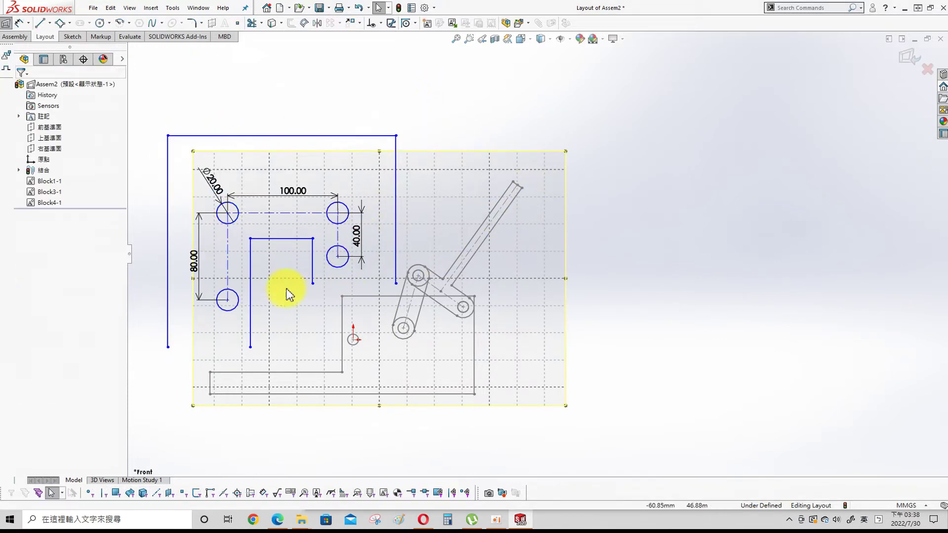
Make the outer right vertical line and the short inner vertical line tangent to the lower right circle.
click(343, 266)
ctrl+click(395, 259)
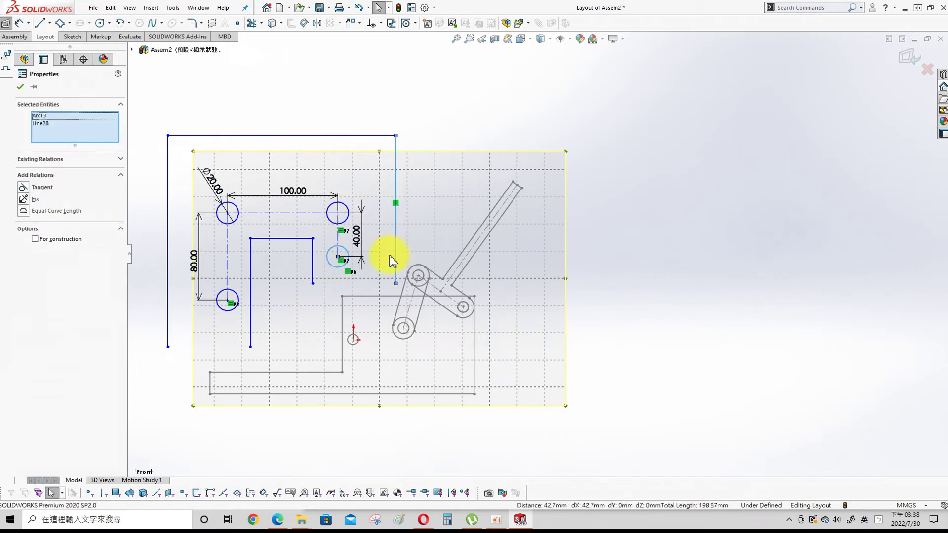
click(22, 190)
key(Escape)
click(315, 260)
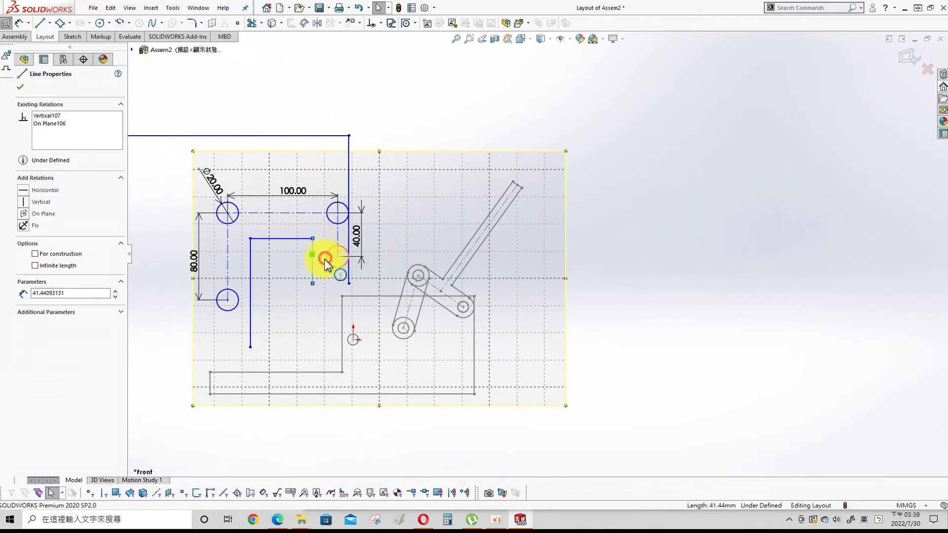
ctrl+click(327, 258)
click(23, 190)
click(614, 131)
Make the long inner vertical line and the outer left vertical line tangent to the lower left circle.
click(265, 270)
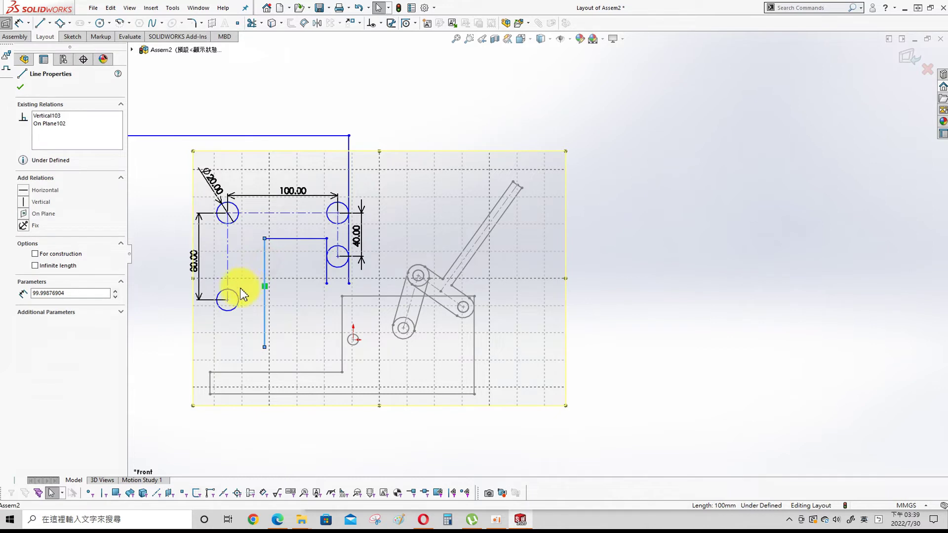
ctrl+click(237, 295)
click(23, 190)
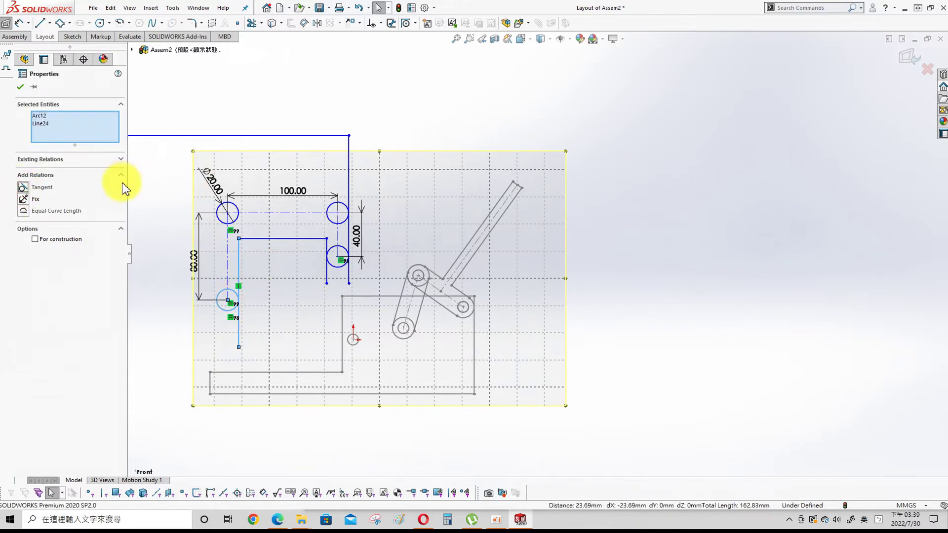
click(20, 86)
scroll(236, 240, up, 2)
click(247, 253)
ctrl+click(315, 290)
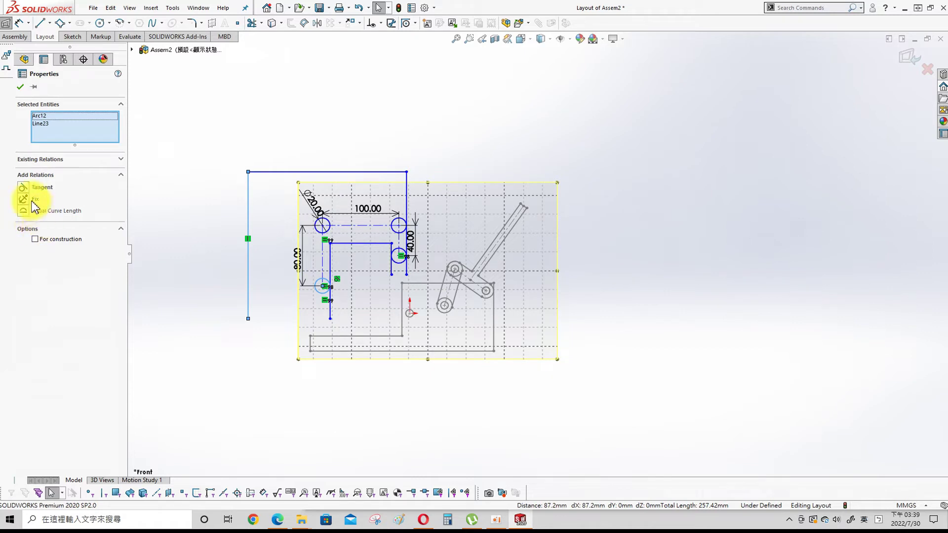
click(23, 188)
click(170, 110)
Make the outer horizontal line tangent to the upper left circle and the inner horizontal line tangent to the upper right circle.
click(375, 173)
ctrl+click(329, 220)
click(22, 187)
click(409, 241)
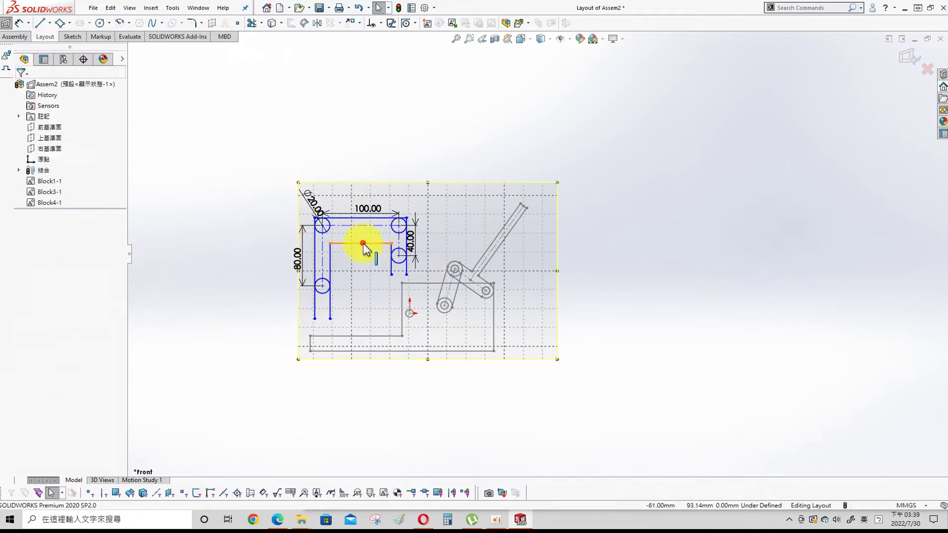
click(364, 244)
ctrl+click(393, 230)
click(21, 188)
click(366, 146)
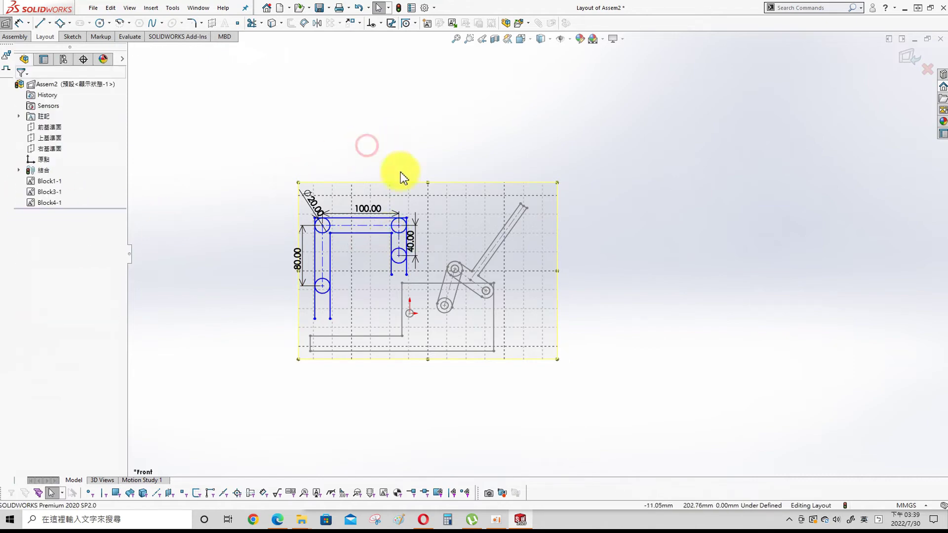
Trim the vertical lines' excess ends beyond the lower circles and the two outer corners at the upper circles.
scroll(367, 265, down, 2)
key(s)
click(275, 225)
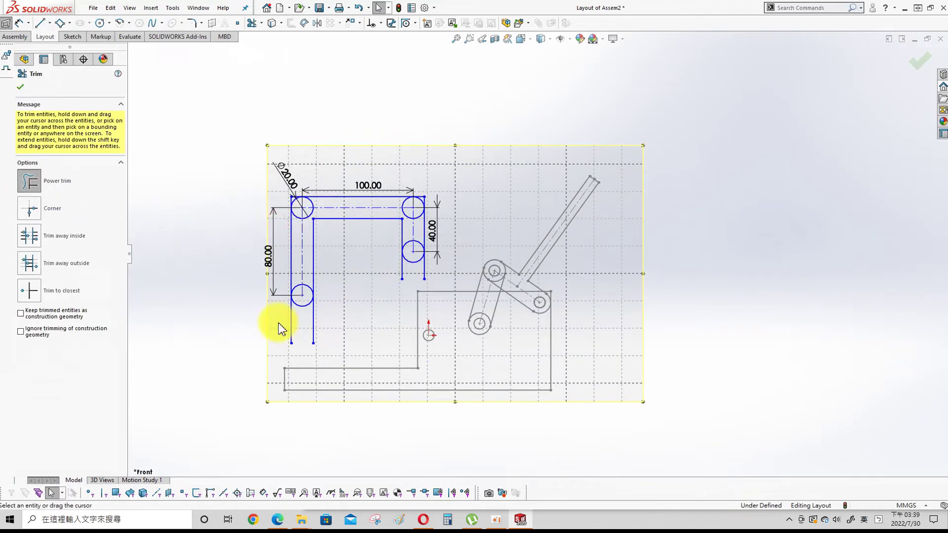
drag(275, 321, 321, 328)
scroll(438, 203, down, 3)
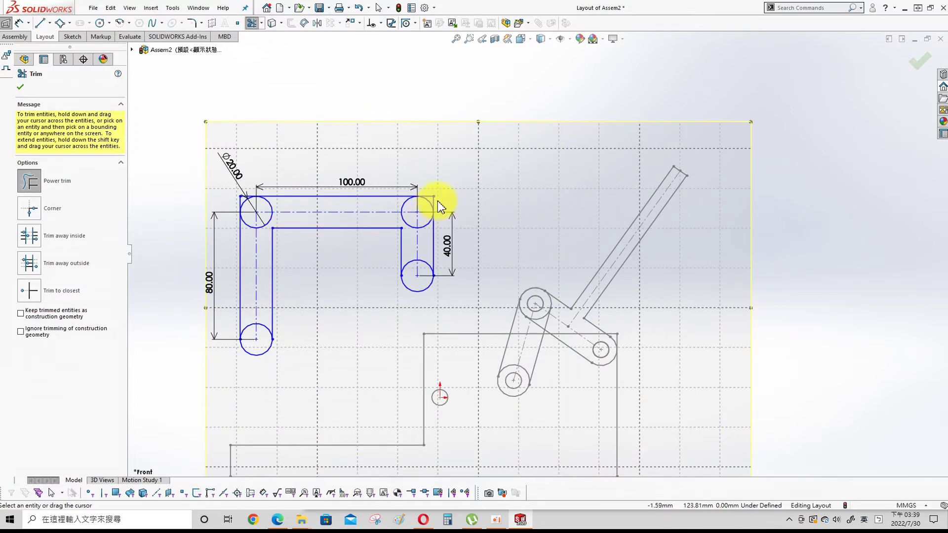
drag(423, 183, 435, 202)
drag(255, 186, 239, 203)
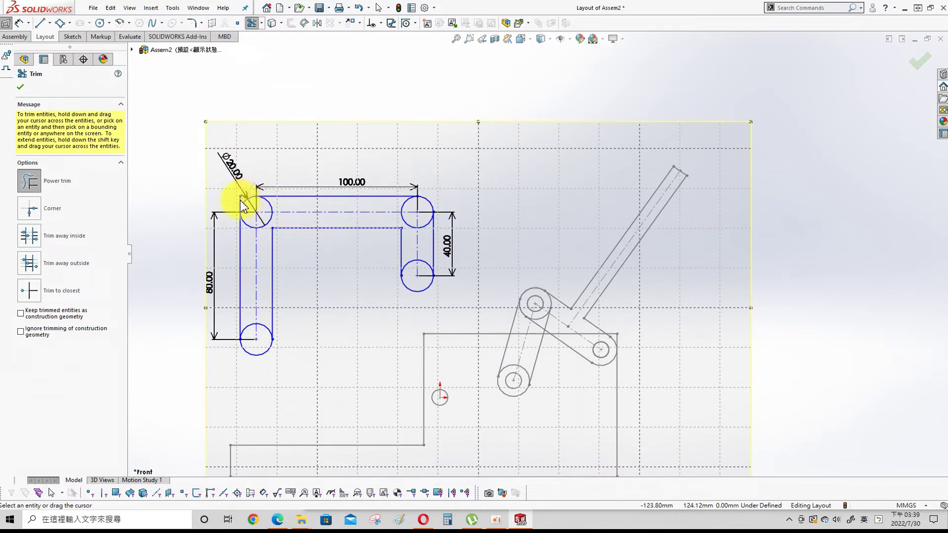
Draw small hole circles concentric with the upper right and lower right circles and make them equal.
click(99, 23)
click(417, 276)
click(425, 273)
key(Escape)
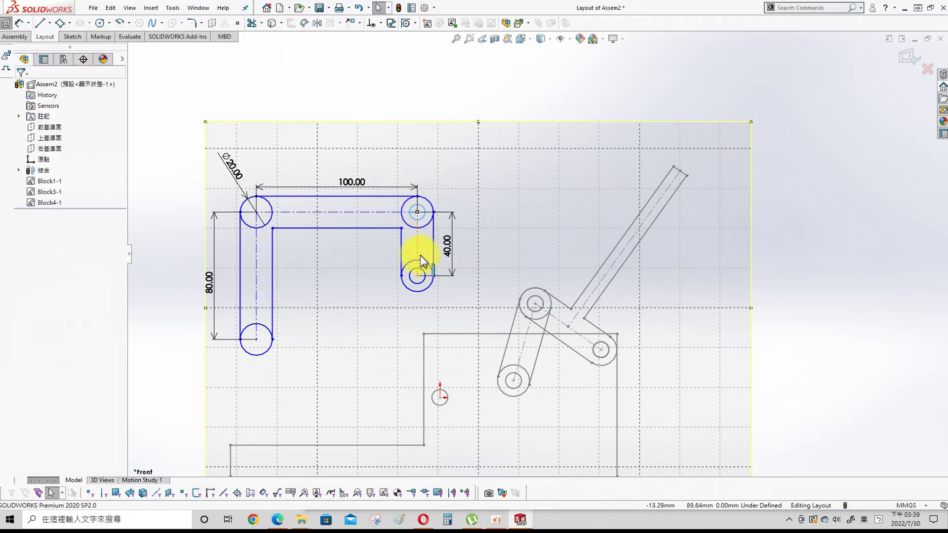
ctrl+click(419, 268)
click(23, 233)
click(20, 88)
Dimension the upper right hole circle's diameter to 10 mm.
key(s)
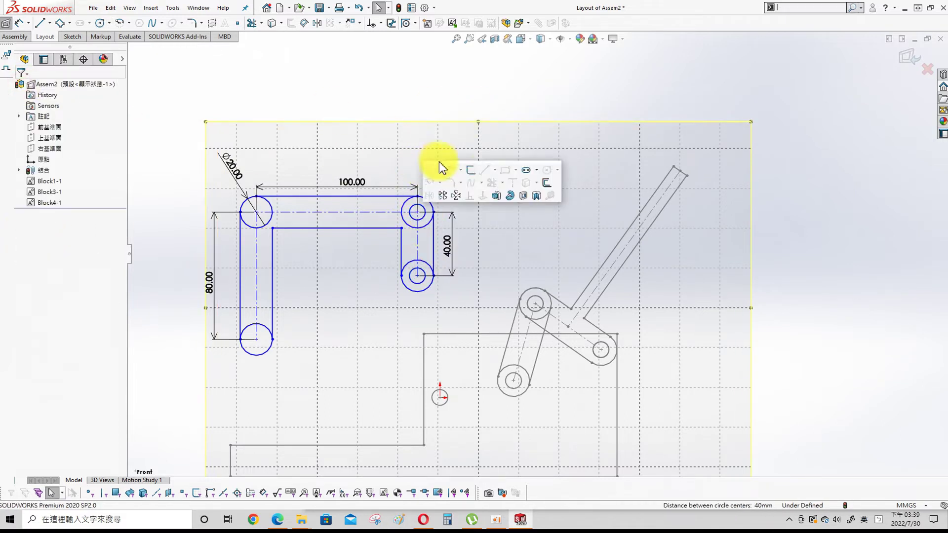
click(450, 172)
click(427, 216)
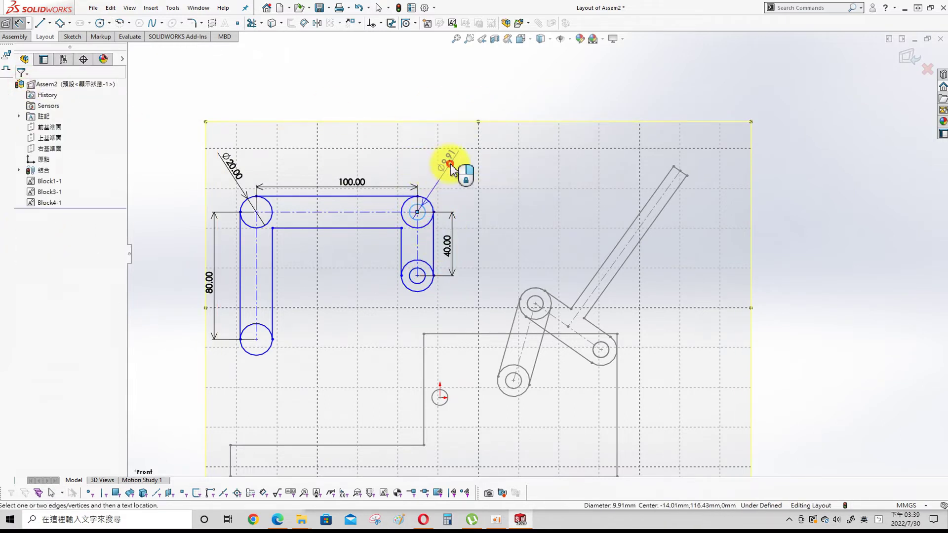
click(450, 163)
key(Return)
key(Escape)
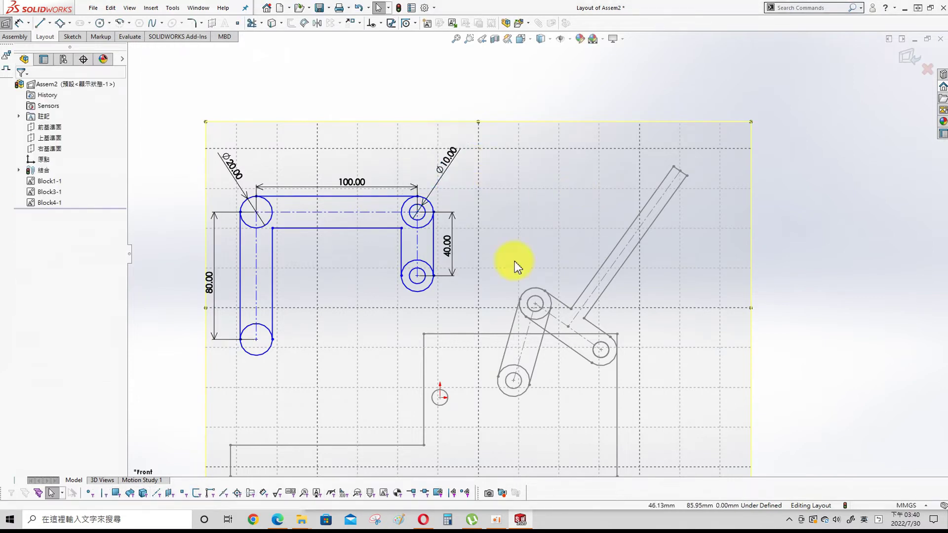
drag(177, 104, 469, 374)
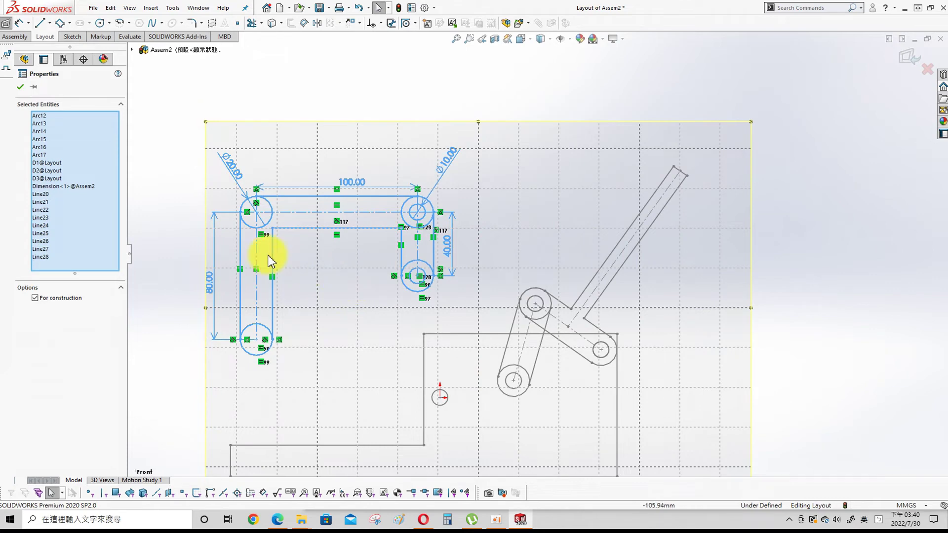
key(s)
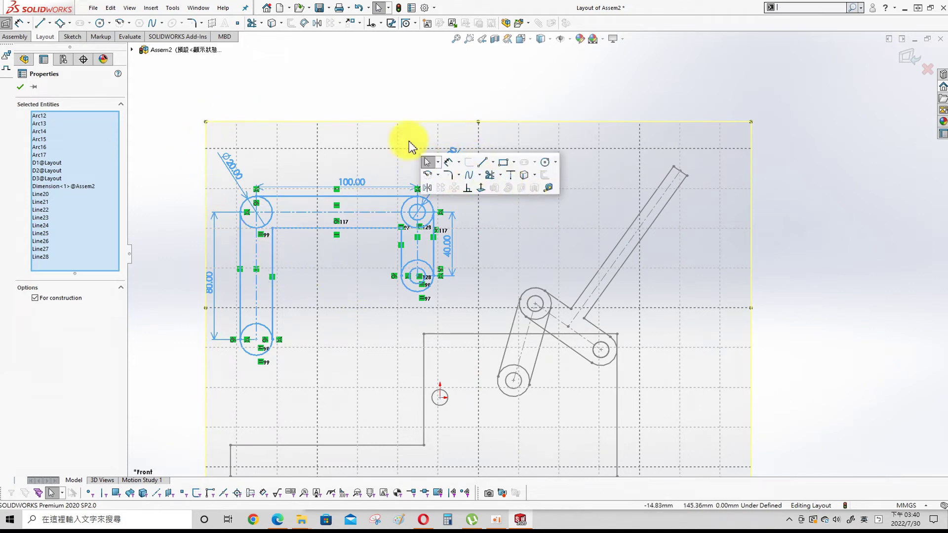
click(452, 21)
key(Escape)
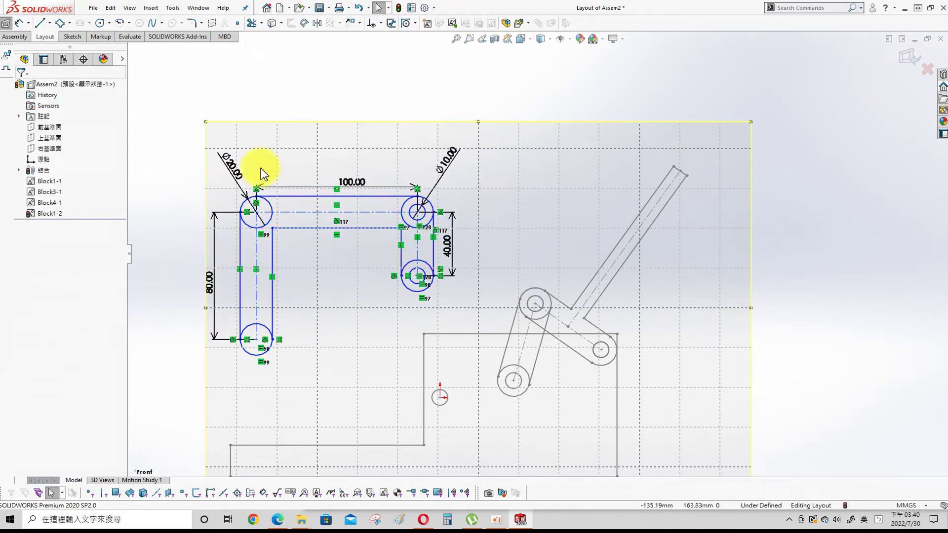
Move the bent link sketch upward and make a block from all its geometry and dimensions.
drag(378, 214, 379, 108)
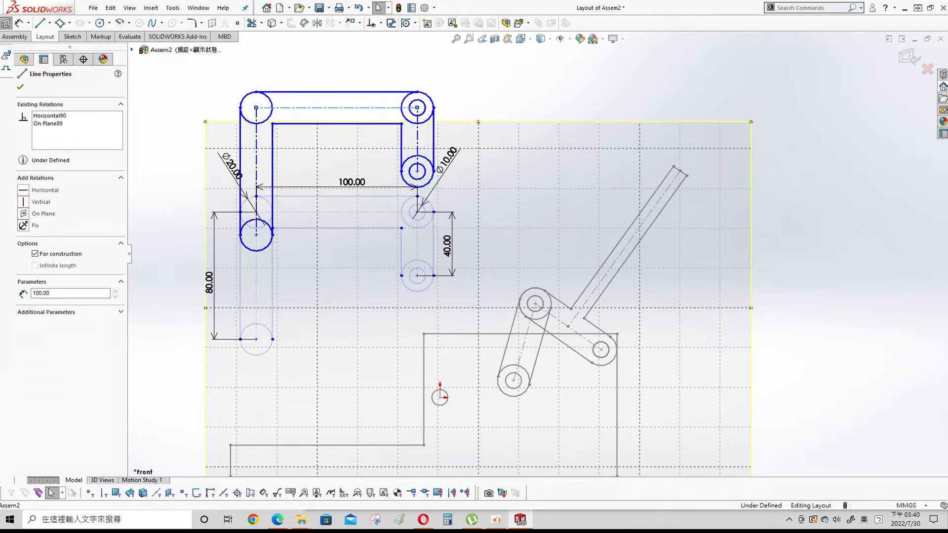
mouse_move(179, 43)
mouse_down()
mouse_move(476, 231)
mouse_move(472, 261)
mouse_up()
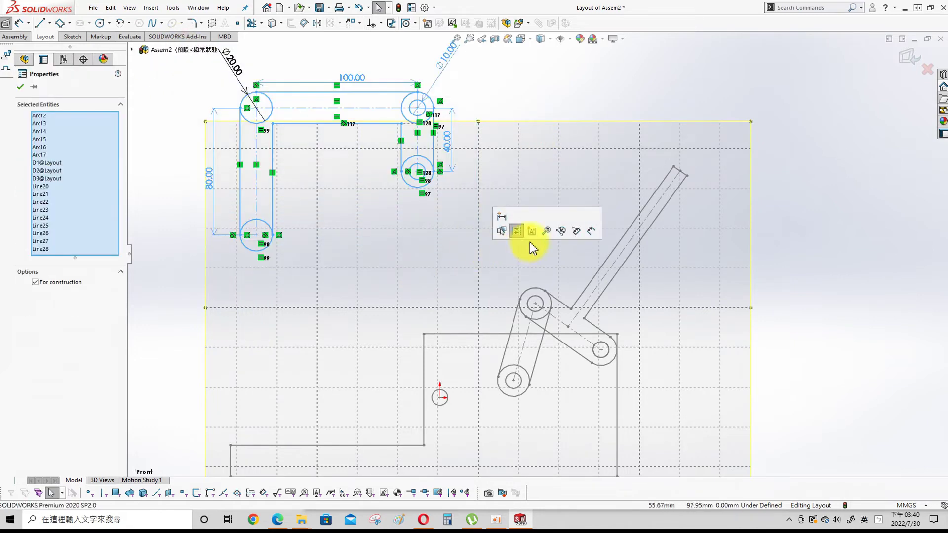
click(530, 232)
click(25, 79)
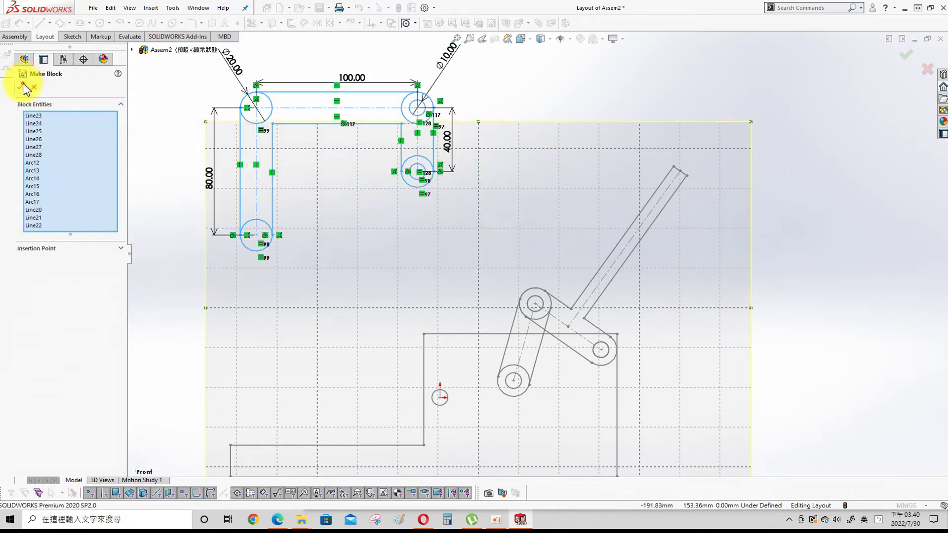
Make the center of the bent link's short-leg end hole coincident with the base hole's center at the origin.
click(422, 174)
ctrl+click(440, 398)
click(26, 228)
Make the 50 mm link's free hole center coincident with the hole center at the bent link's corner.
click(512, 376)
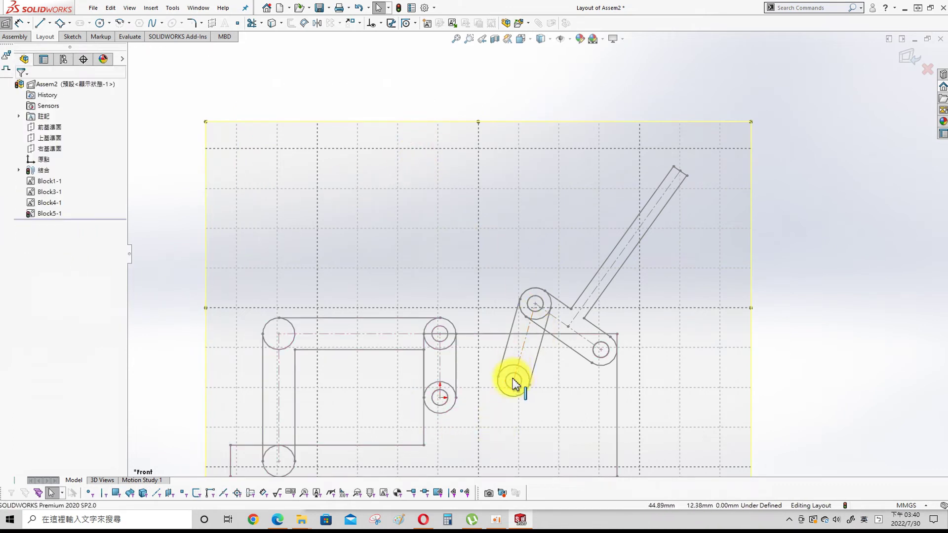
ctrl+click(440, 333)
click(26, 228)
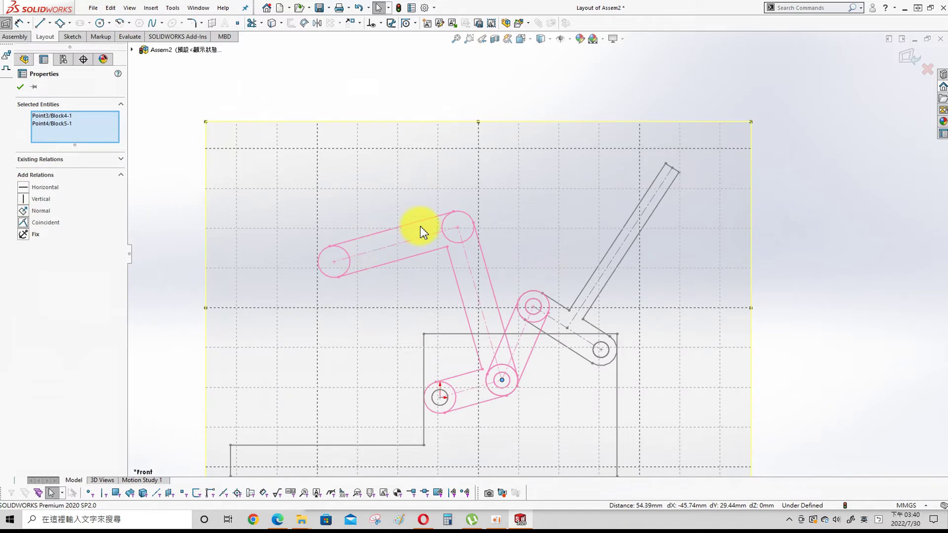
key(Escape)
Exit the layout and swing the arm and bent link until the bent link's free end sits just above the base.
drag(672, 180, 701, 224)
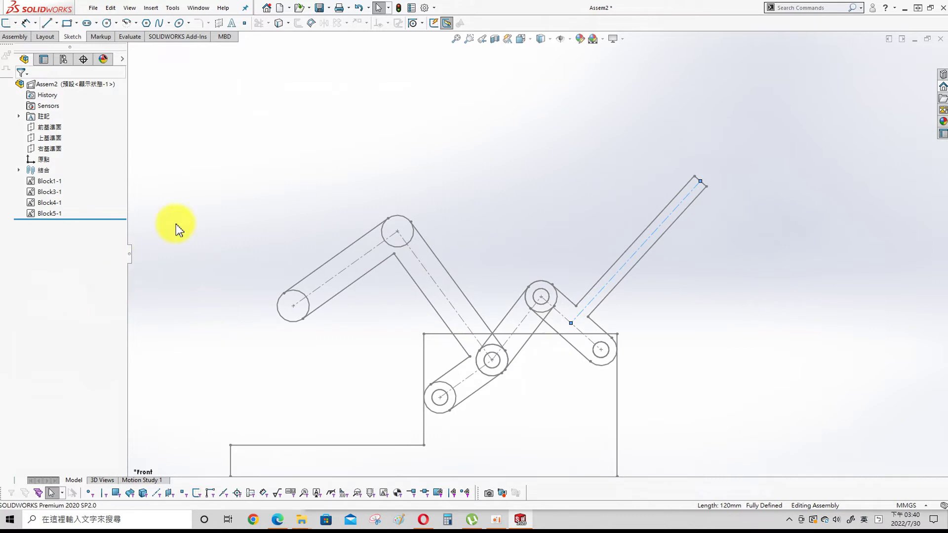
drag(298, 305, 267, 419)
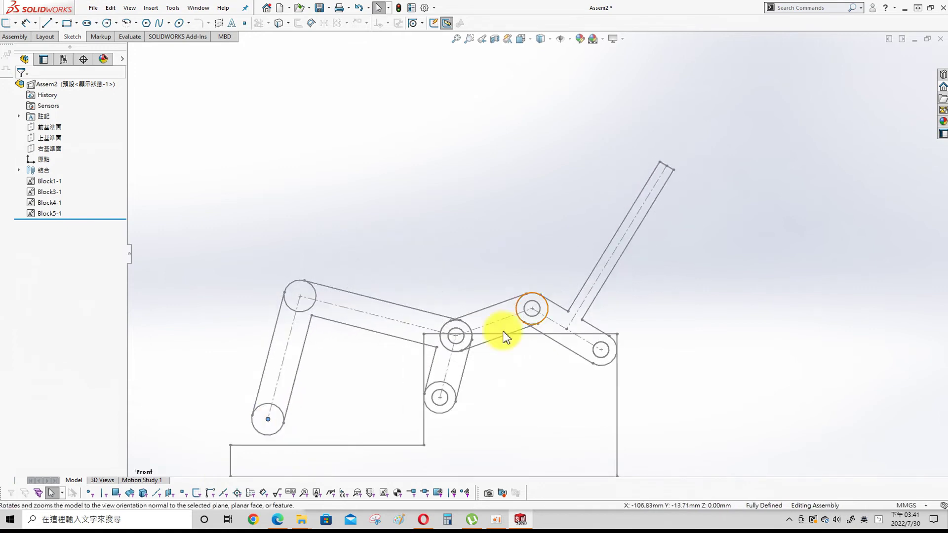
drag(656, 188, 644, 204)
click(780, 222)
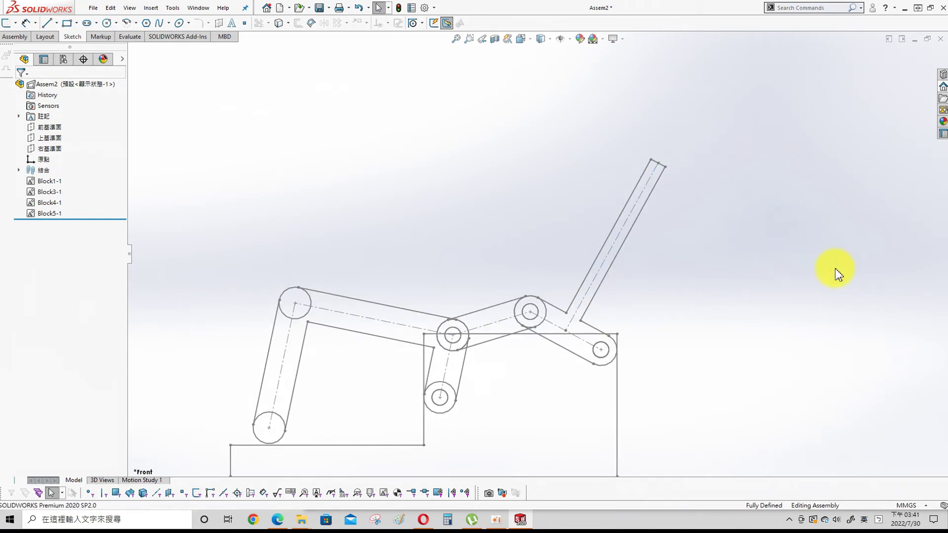
scroll(690, 365, up, 2)
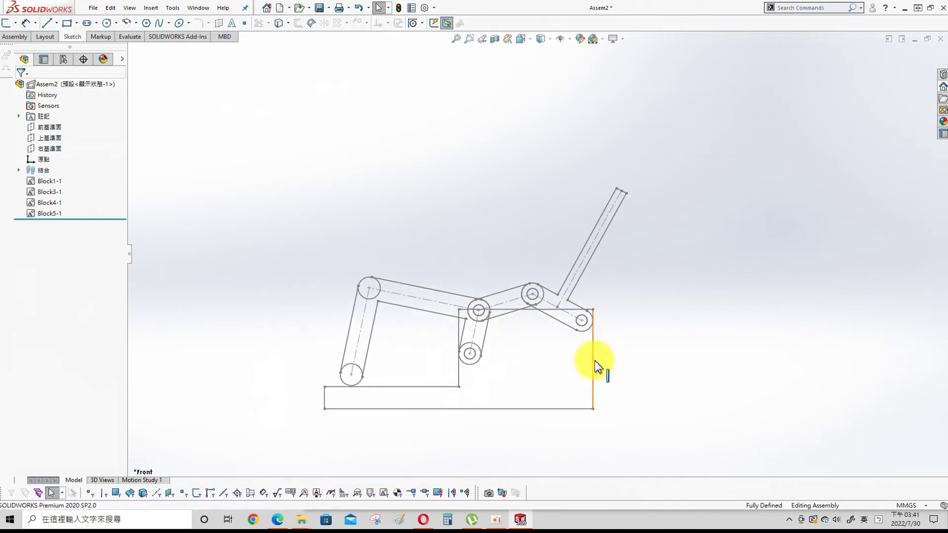
scroll(514, 401, down, 3)
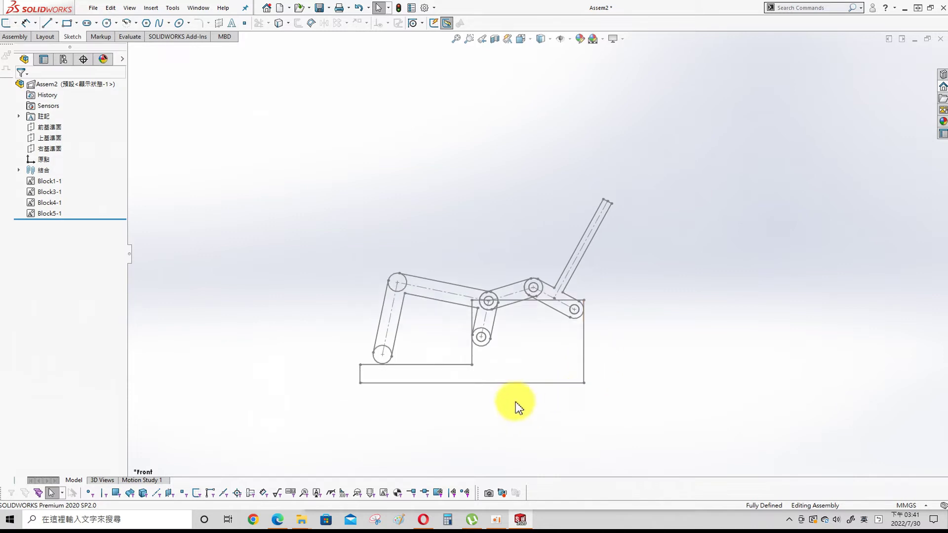
mouse_move(673, 72)
mouse_down()
mouse_move(706, 81)
mouse_move(666, 71)
mouse_up()
scroll(408, 135, up, 2)
scroll(397, 133, down, 2)
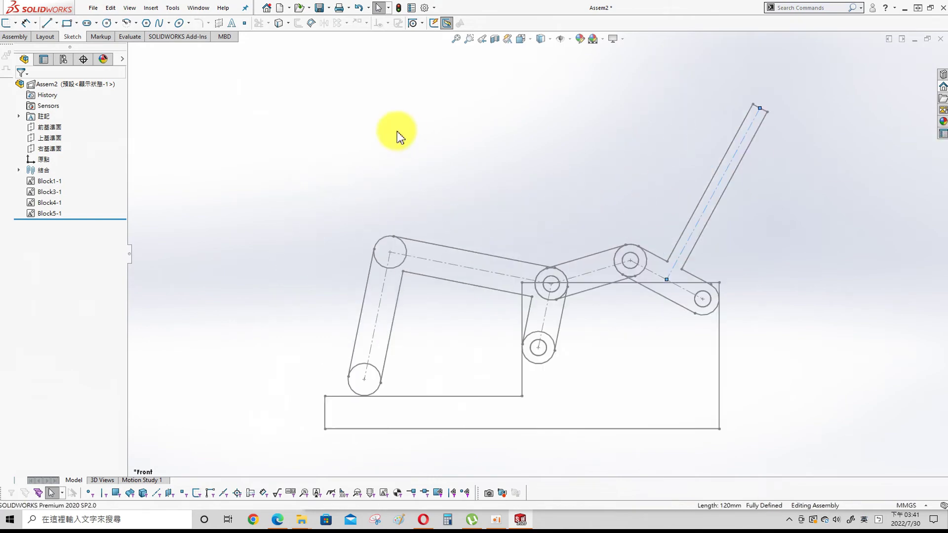
scroll(515, 234, up, 1)
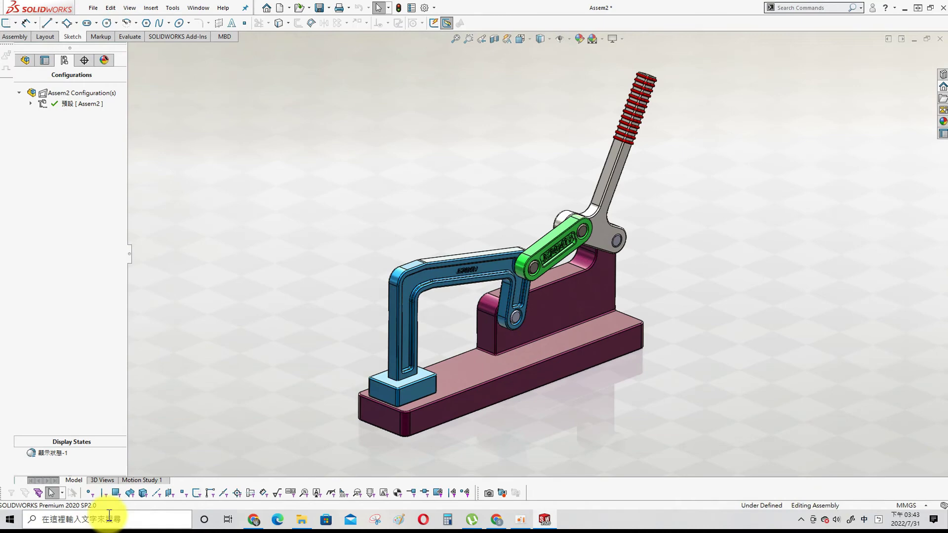
Open Motion Study 1 of the solid assembly and set the study type to Motion Analysis.
click(142, 480)
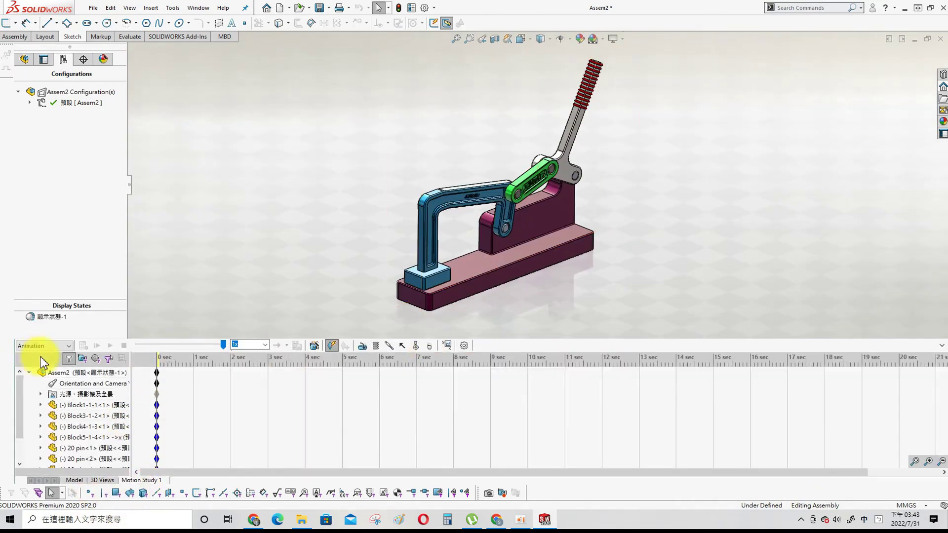
click(39, 345)
click(30, 376)
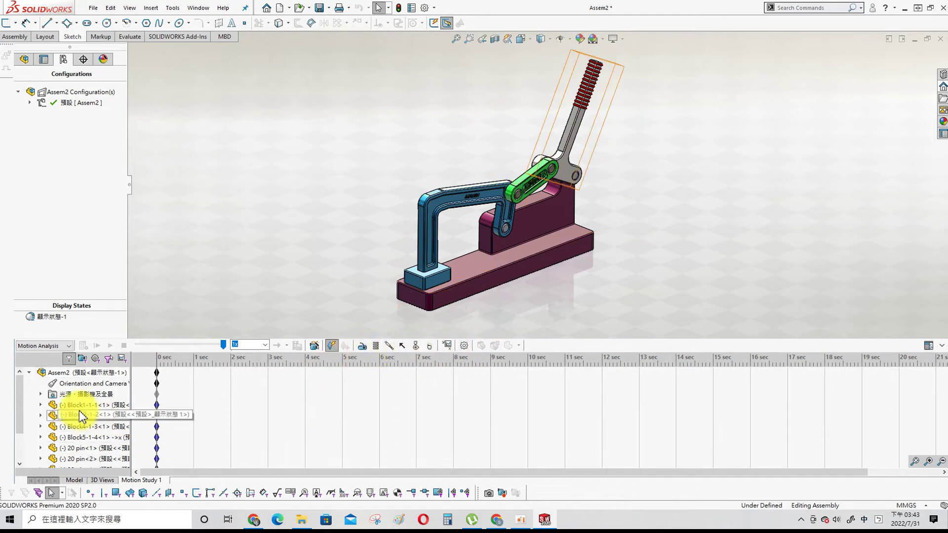
Start defining a contact between solid bodies in Motion Study 1.
click(74, 480)
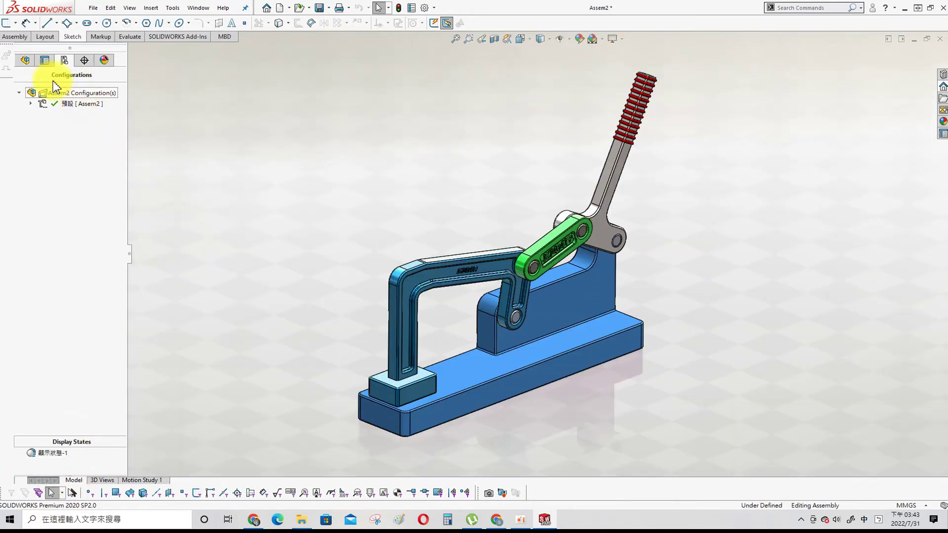
click(141, 480)
click(414, 347)
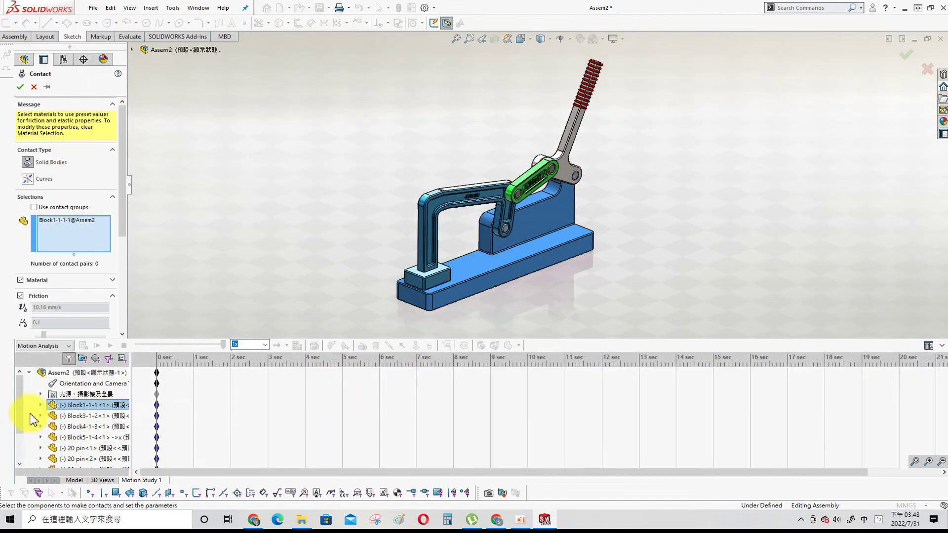
click(21, 428)
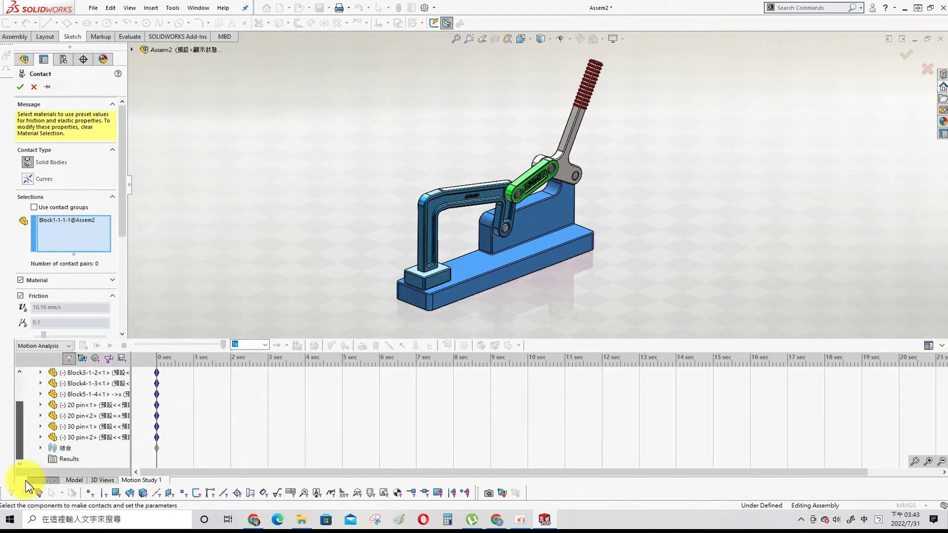
click(93, 436)
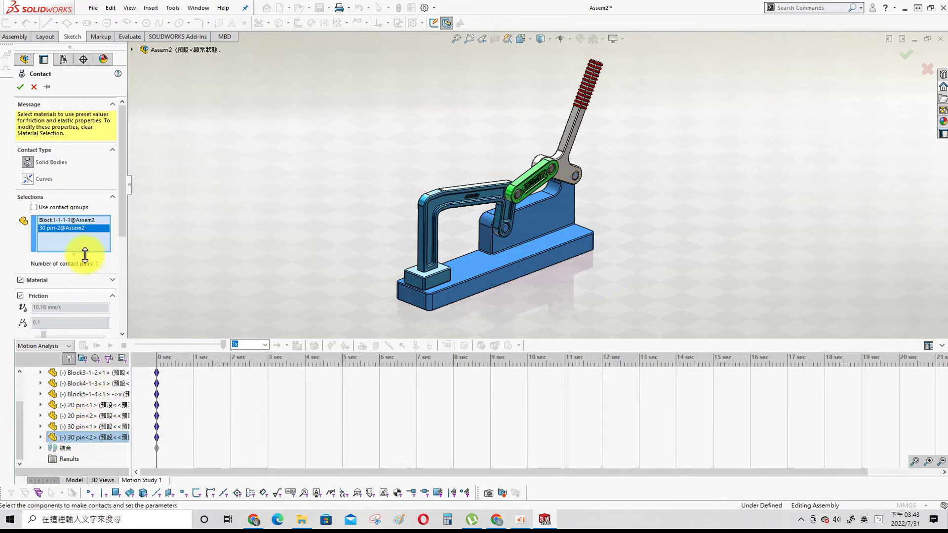
right_click(93, 221)
click(115, 241)
right_click(75, 221)
click(101, 239)
Include all components from the base block through the second 30 pin in the solid body contact, keeping the default friction and impact properties.
click(66, 436)
scroll(69, 422, up, 2)
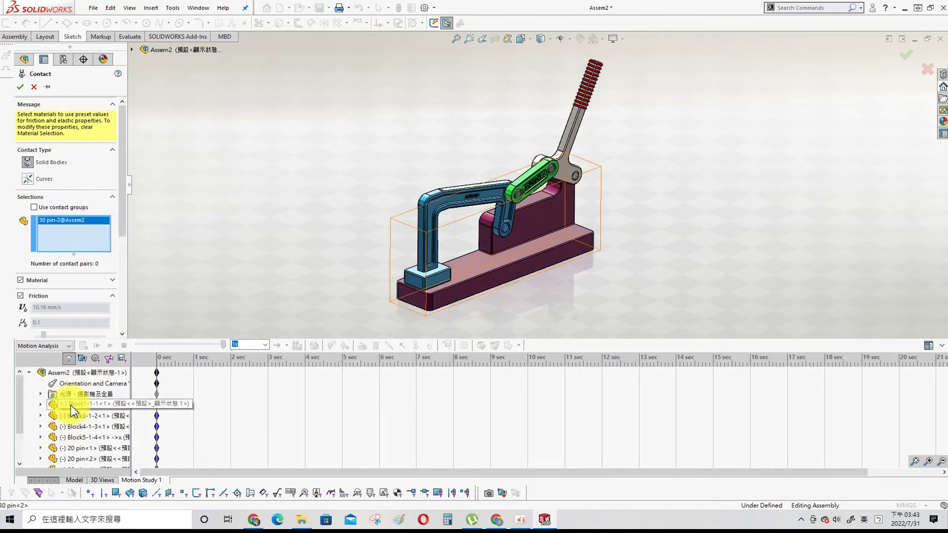
shift+click(71, 406)
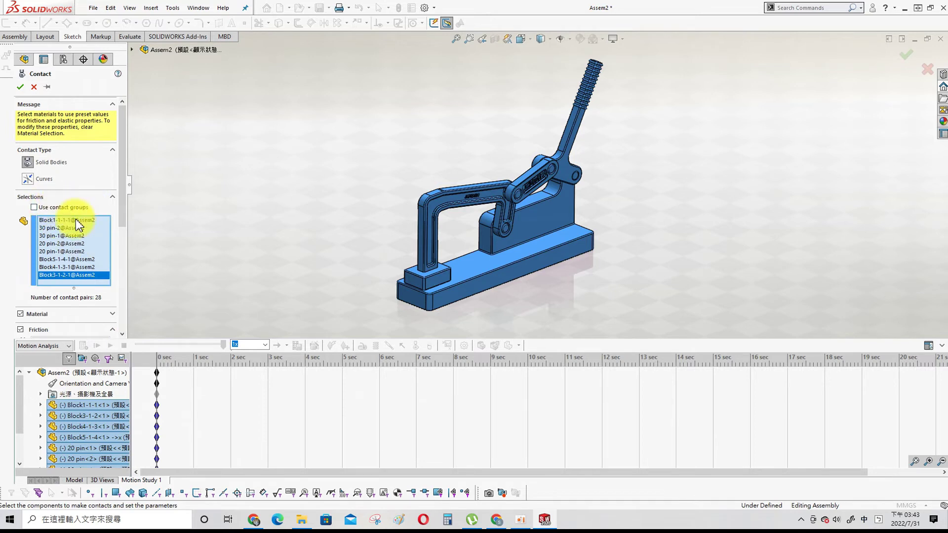
drag(123, 220, 127, 317)
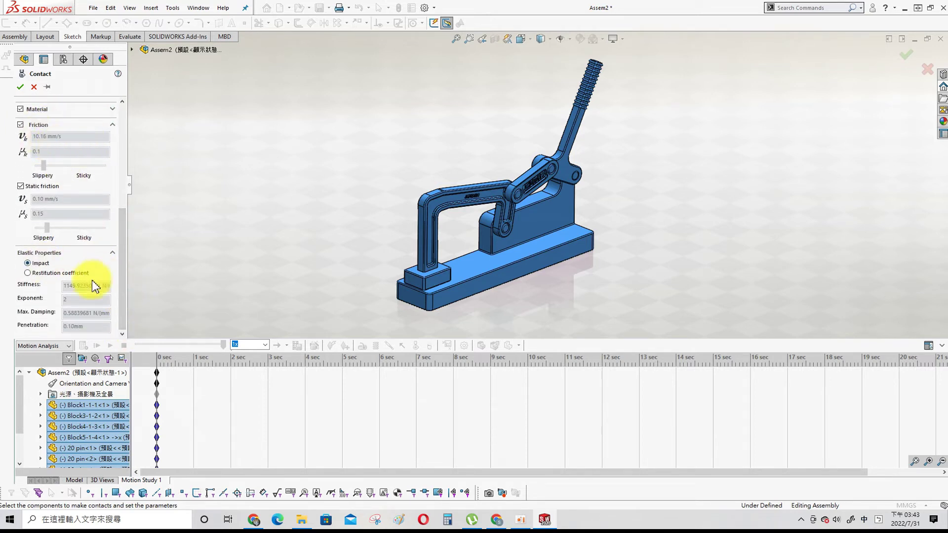
click(20, 87)
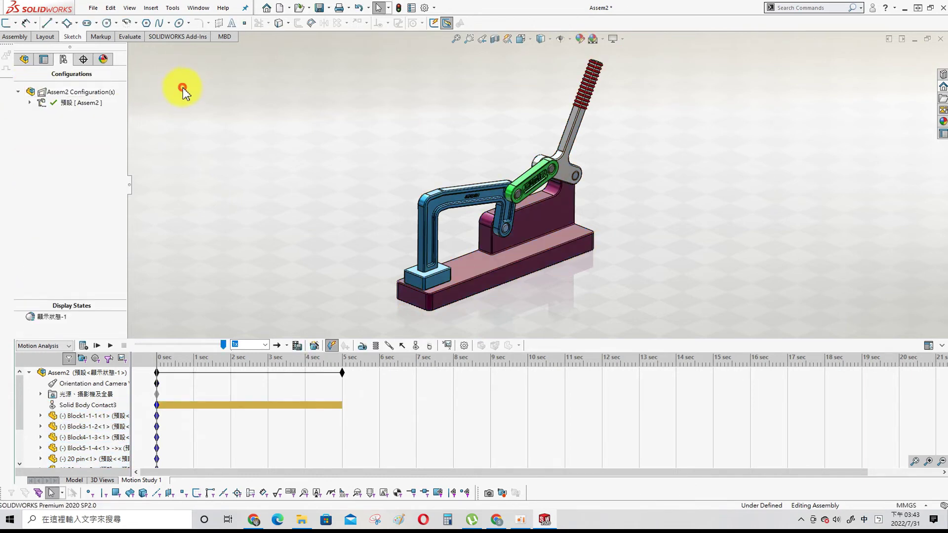
Extend the motion study's duration to 10 seconds and add gravity.
drag(342, 373, 531, 395)
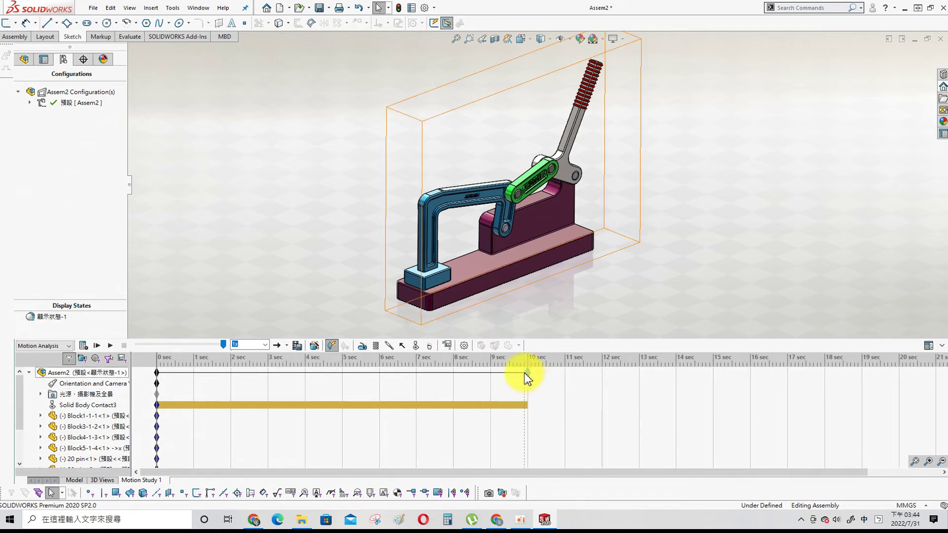
click(226, 149)
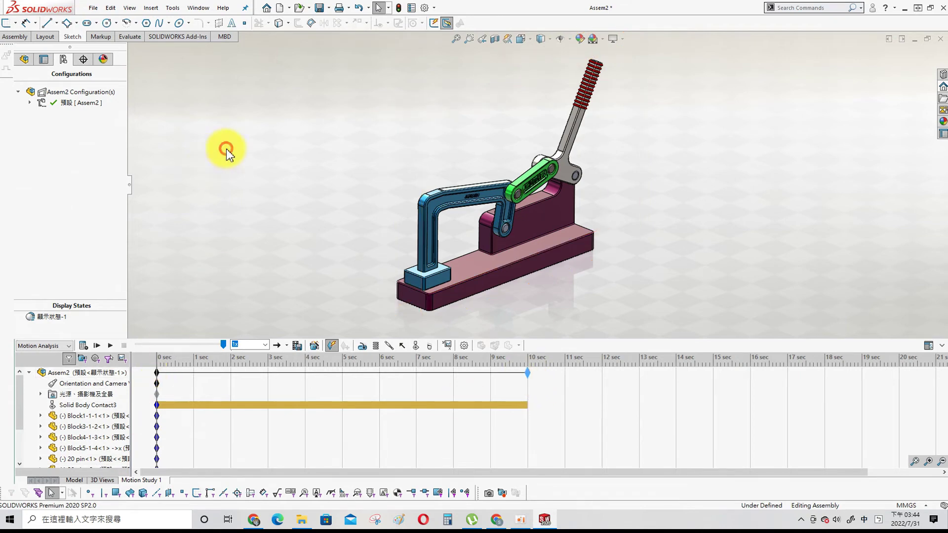
click(429, 347)
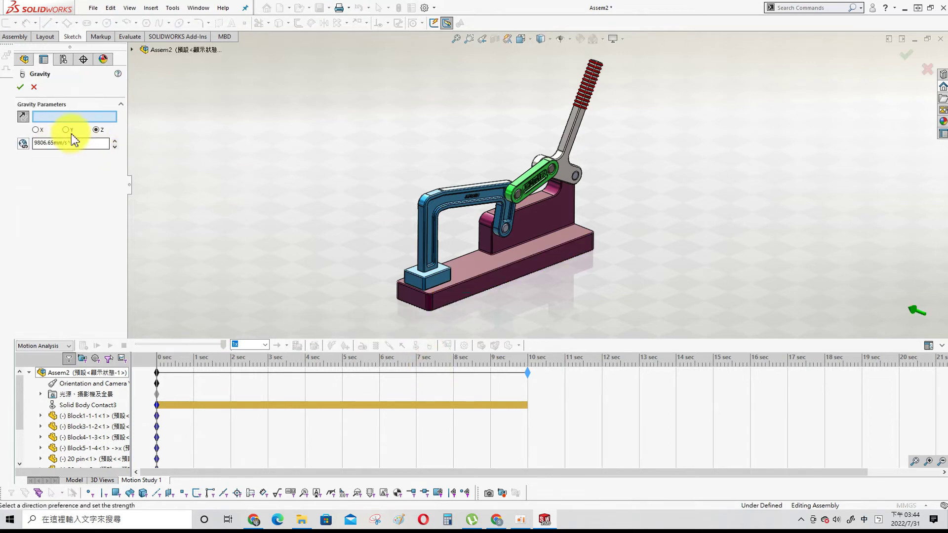
click(20, 87)
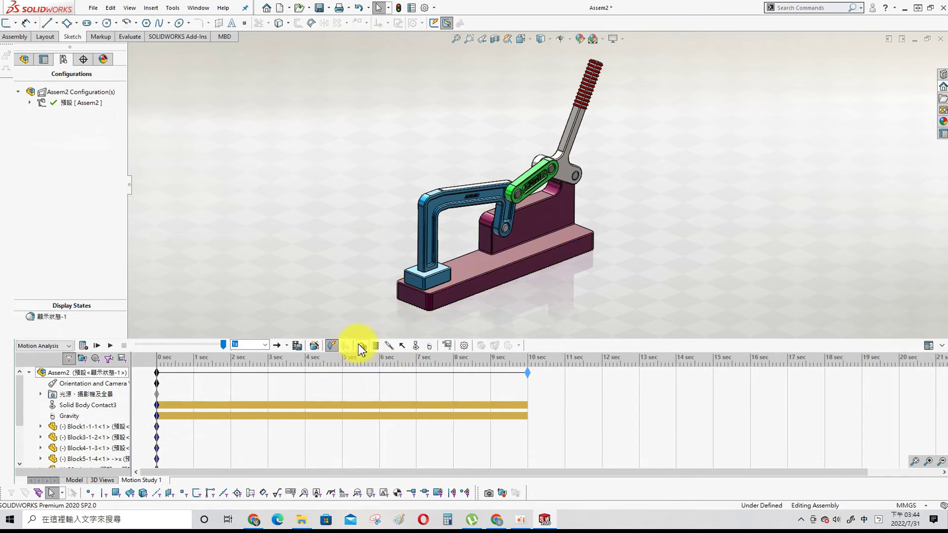
Add a rotary motor on the rounded edge of the lever's lower end, around its pivot pin on the base.
click(364, 347)
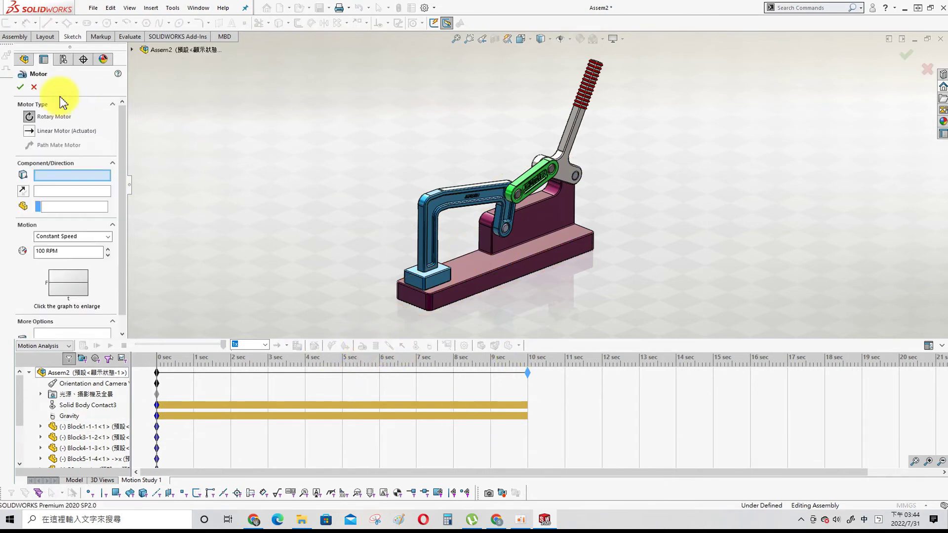
middle_drag(620, 163, 571, 201)
scroll(560, 180, down, 6)
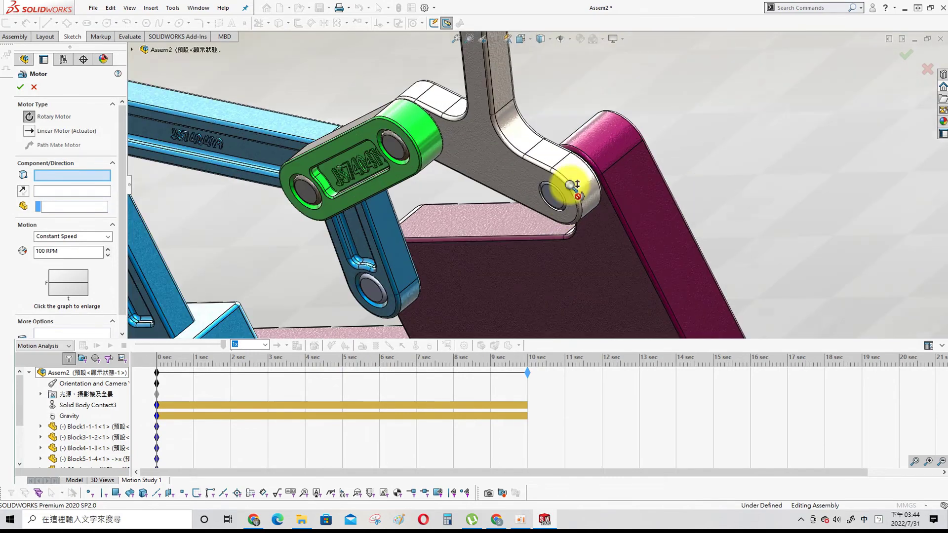
click(556, 185)
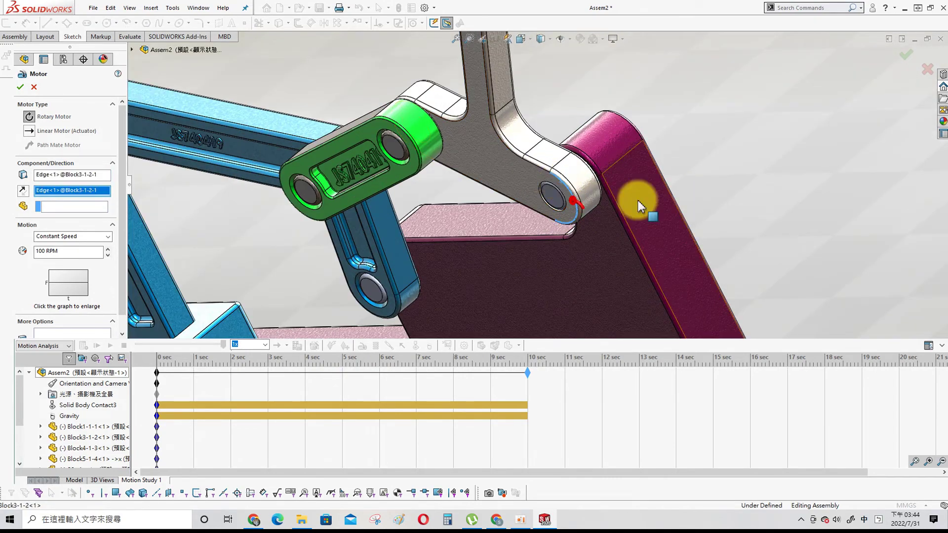
middle_drag(635, 200, 684, 202)
scroll(657, 203, up, 4)
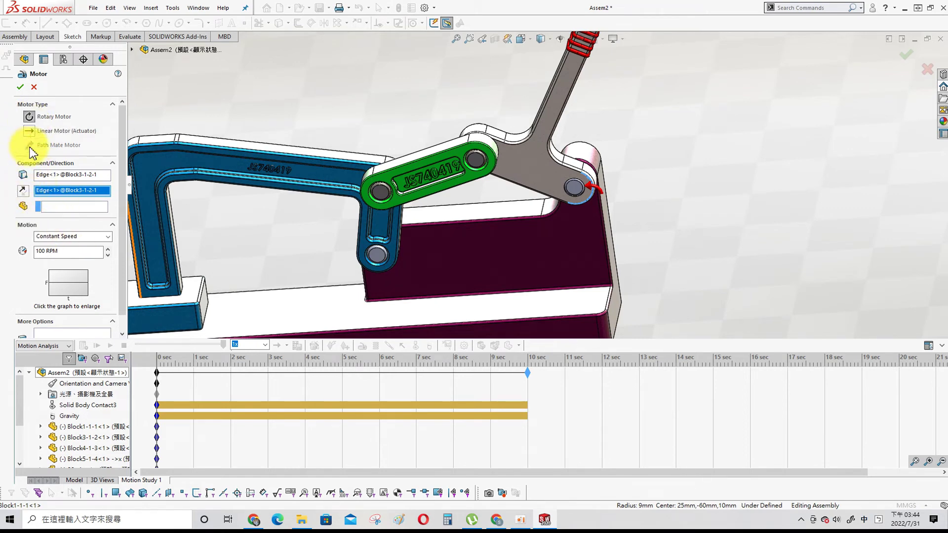
Reverse the motor's direction and set its motion to Oscillating with 13 deg displacement, 1 Hz frequency and 0 deg phase shift.
click(80, 237)
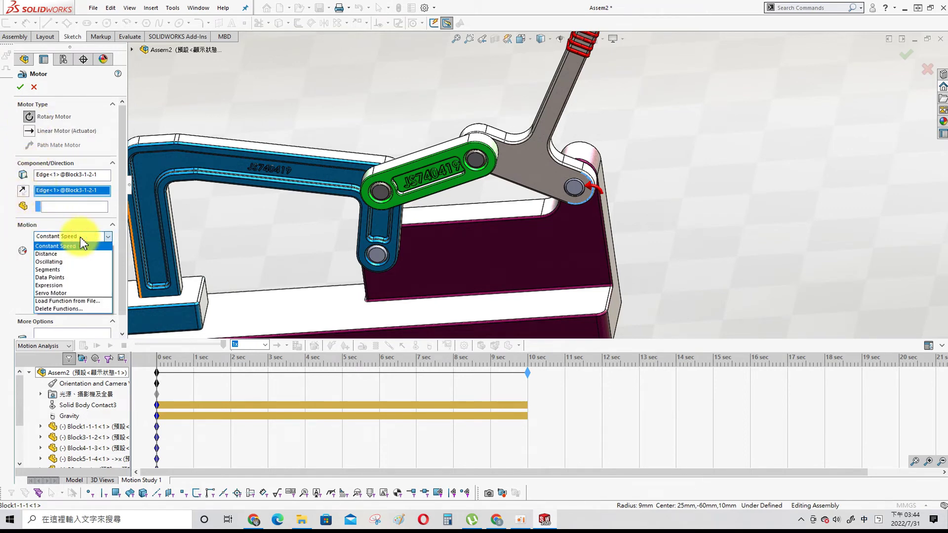
click(83, 160)
click(24, 192)
click(79, 236)
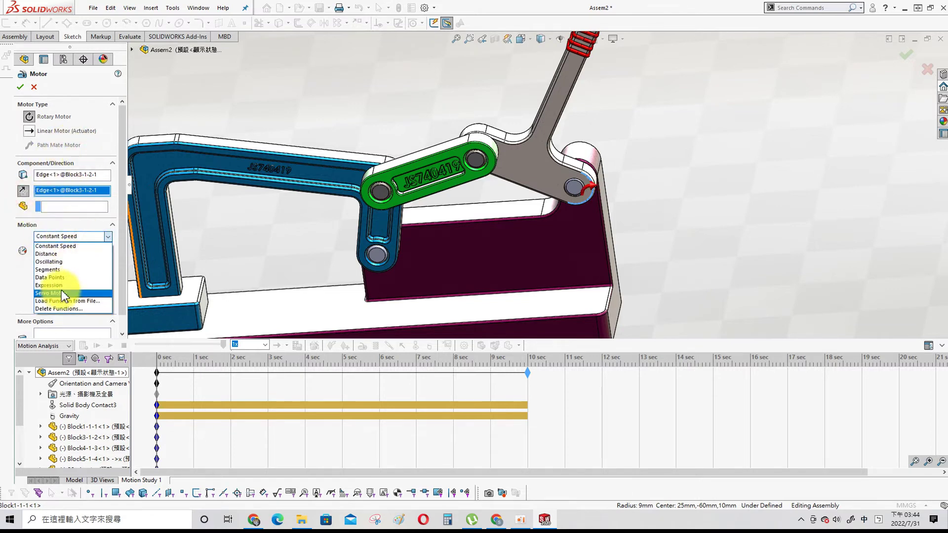
click(49, 261)
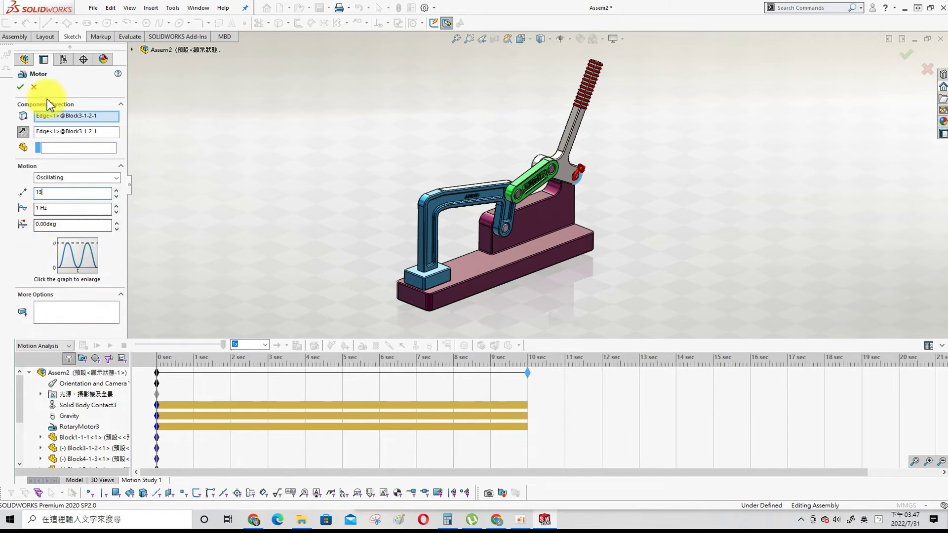
click(20, 87)
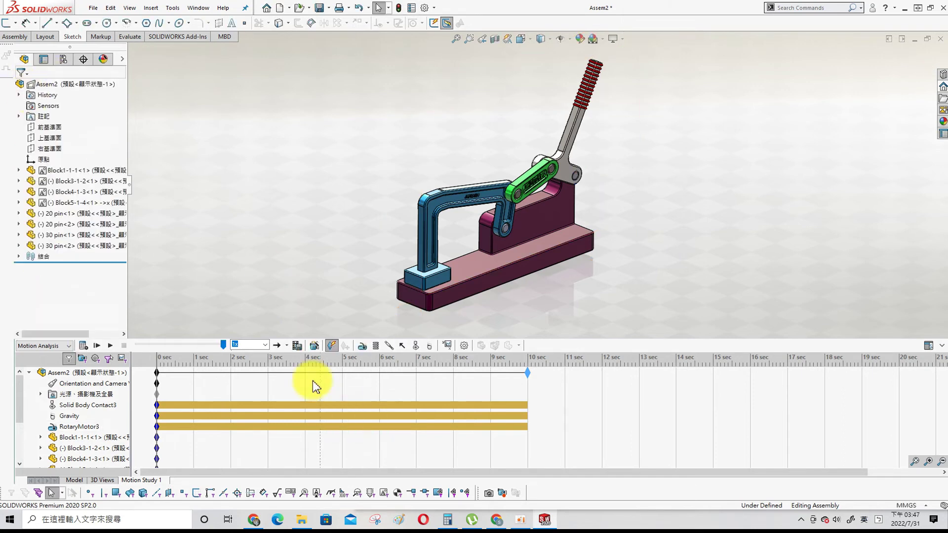
Calculate the motion study and close the analysis messages.
click(83, 345)
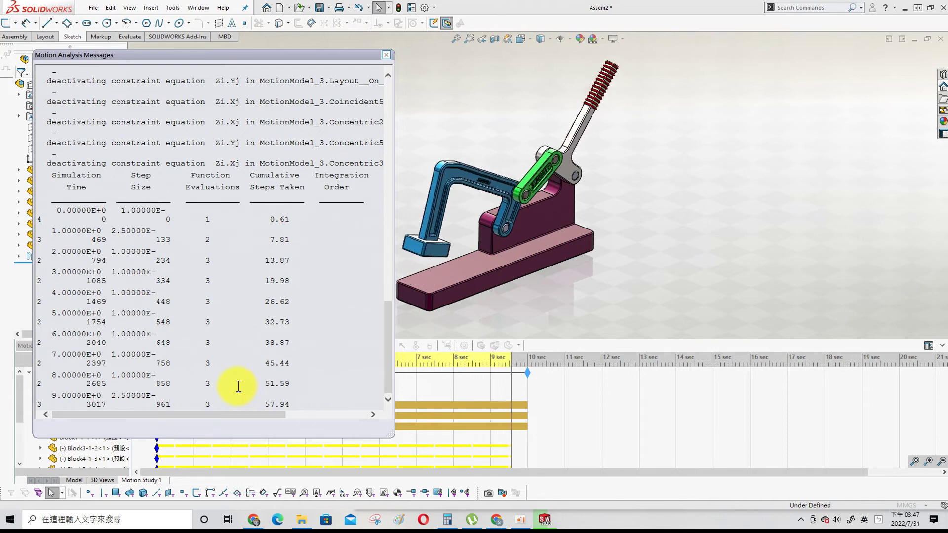
click(388, 56)
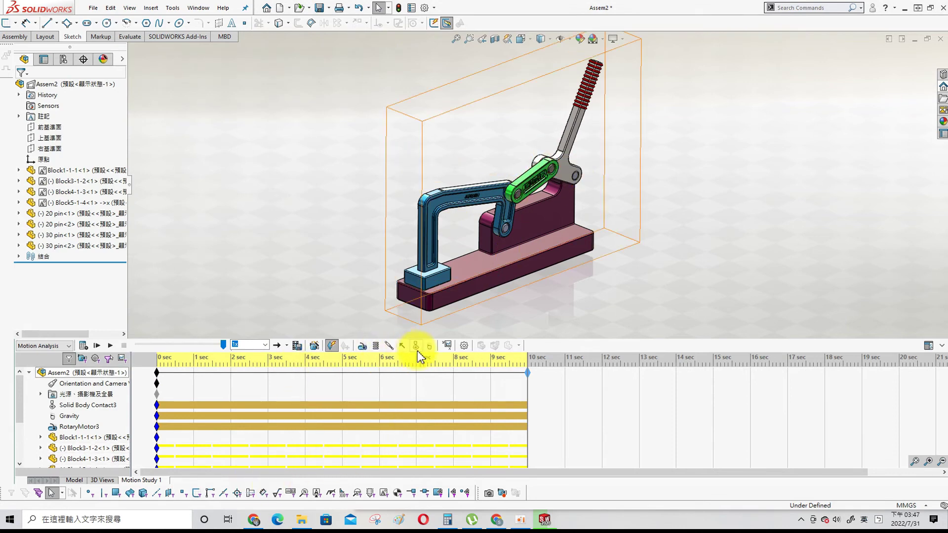
Start a new result plot of the angular displacement magnitude of the lever, using a face on its shaft.
click(447, 345)
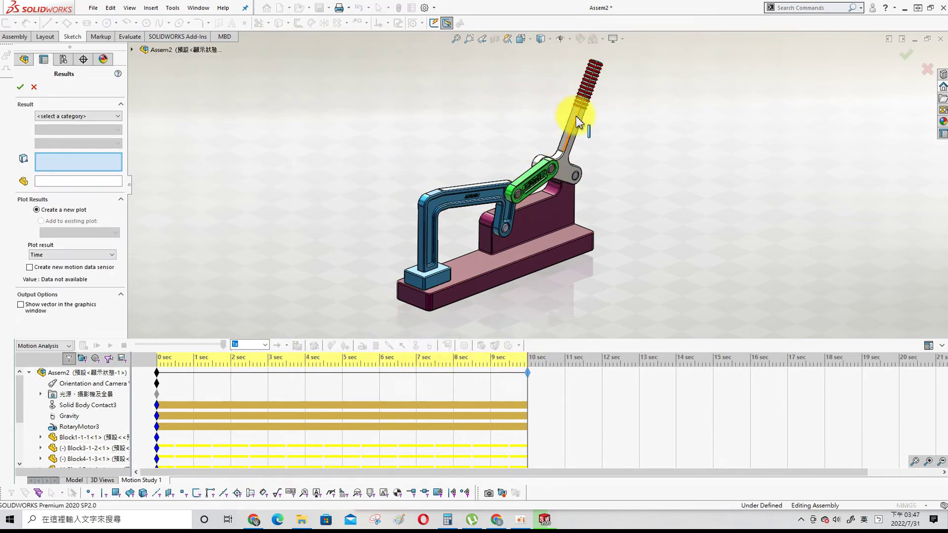
click(107, 116)
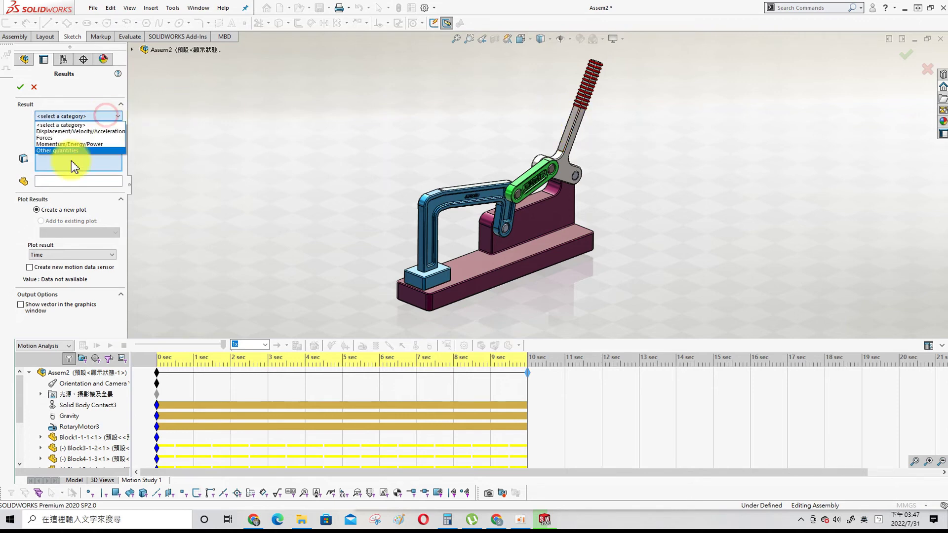
click(55, 131)
click(94, 130)
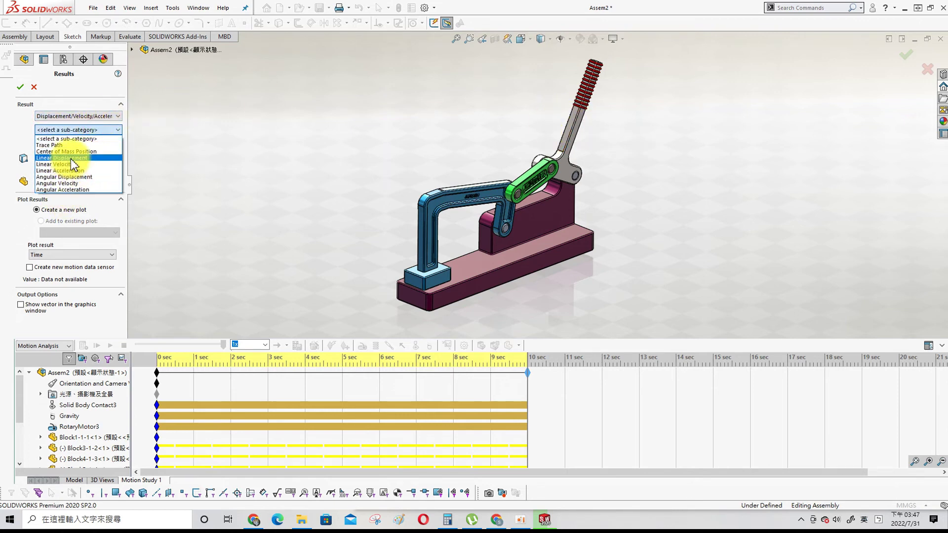
click(66, 176)
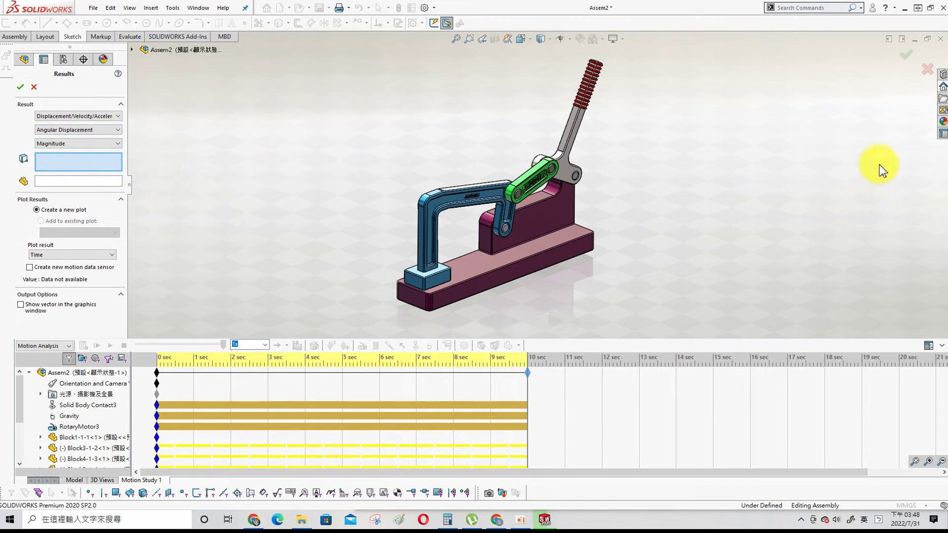
click(569, 129)
Plot the lever result against a new result, the angular displacement magnitude of the blue bent link's upper face.
click(67, 255)
click(49, 276)
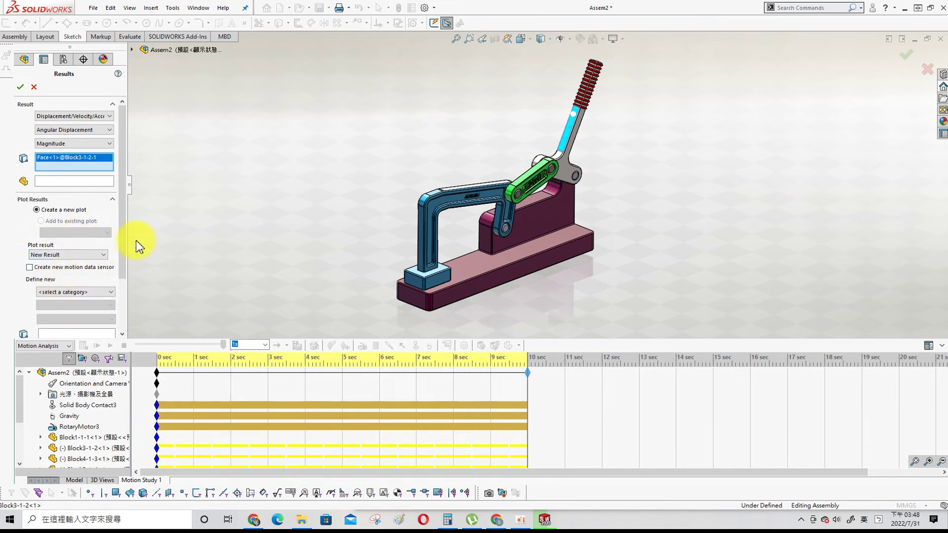
scroll(121, 247, down, 3)
click(98, 236)
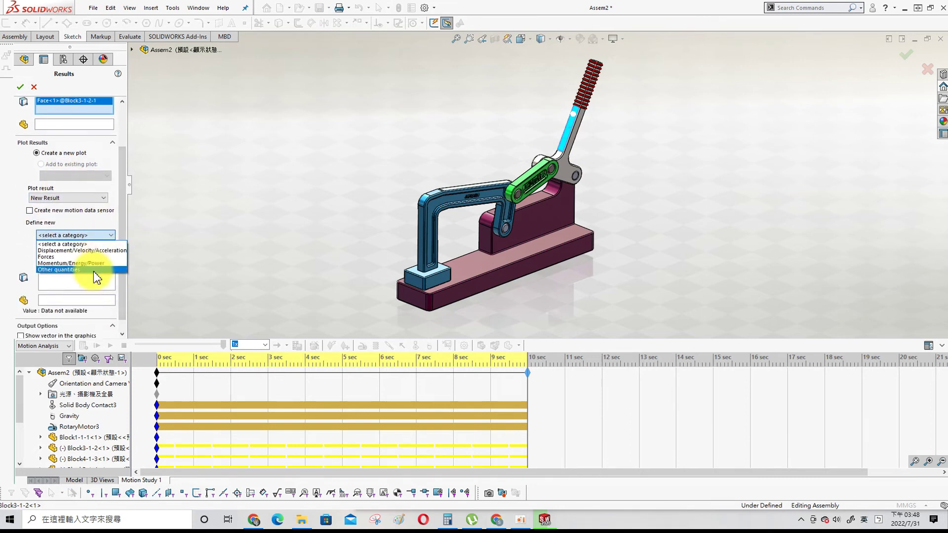
click(101, 249)
click(88, 247)
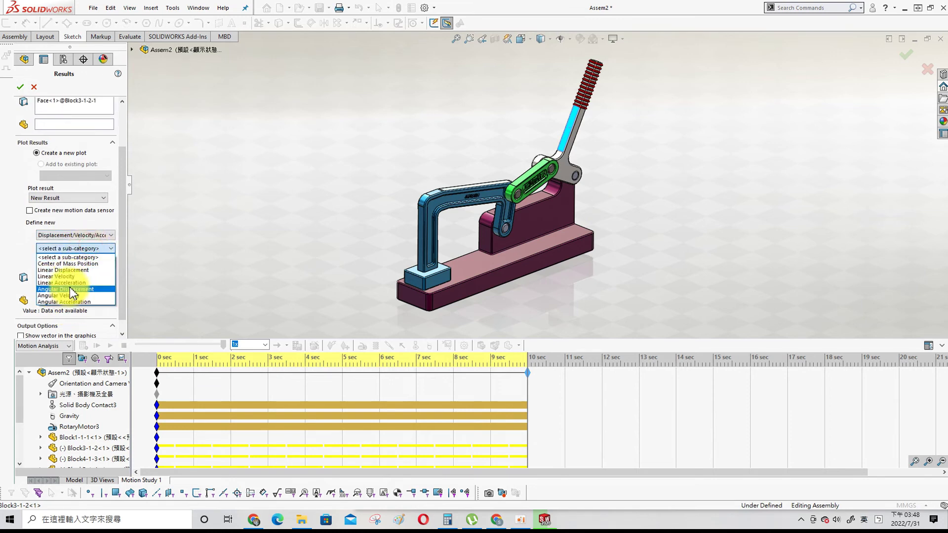
click(76, 289)
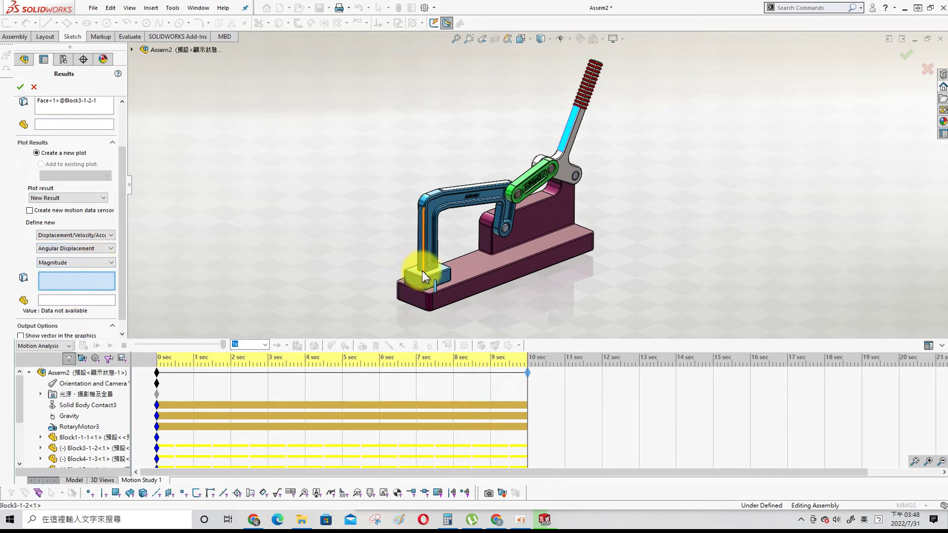
scroll(473, 197, down, 5)
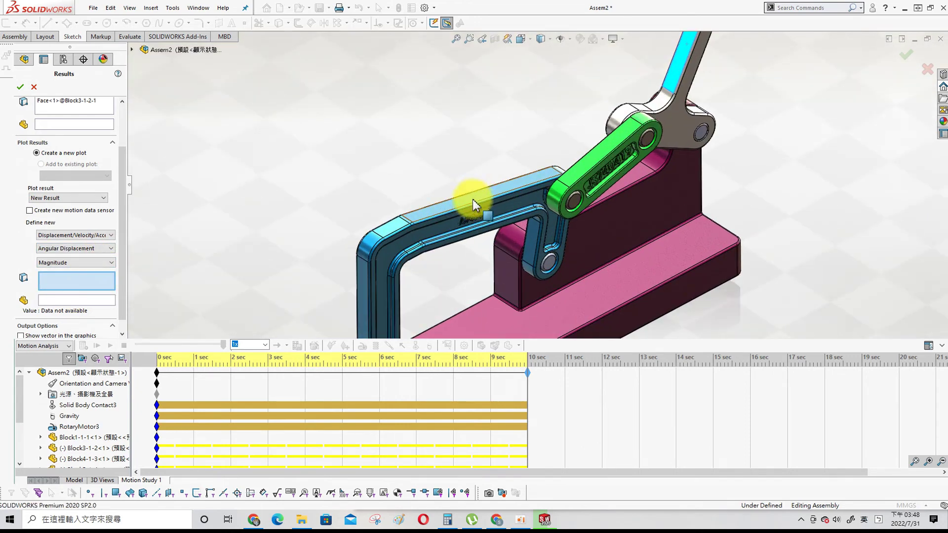
click(472, 200)
click(20, 92)
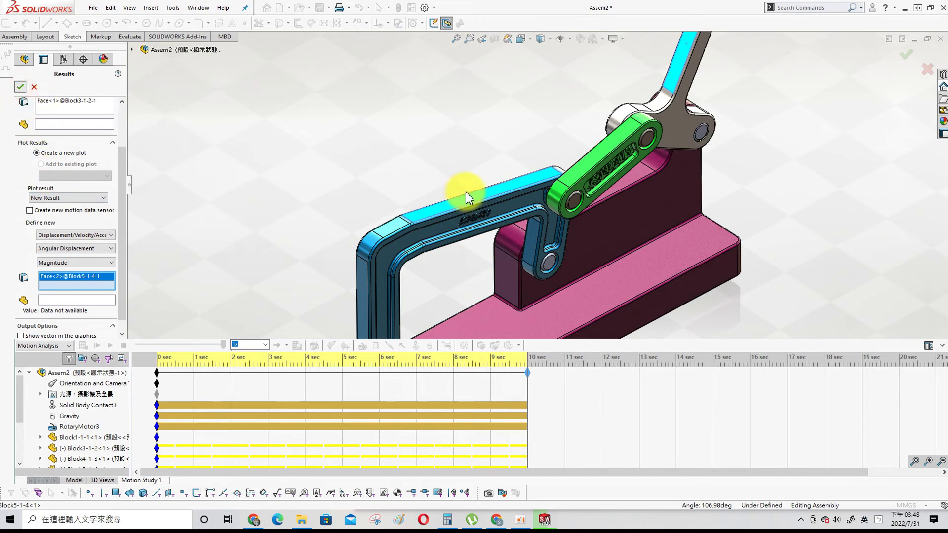
Shrink the angular displacement plot window and move it clear of the press model.
drag(818, 194, 470, 70)
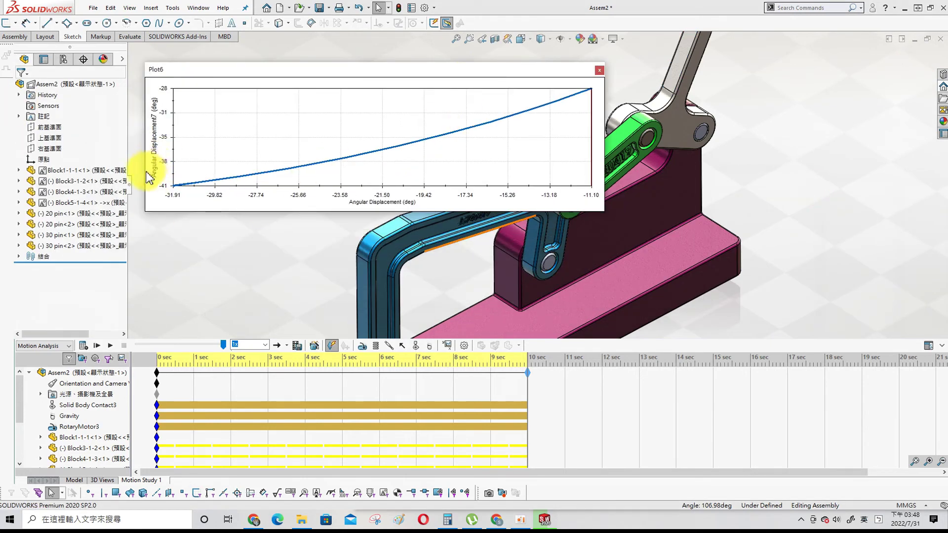
drag(143, 173, 428, 185)
drag(504, 79, 270, 71)
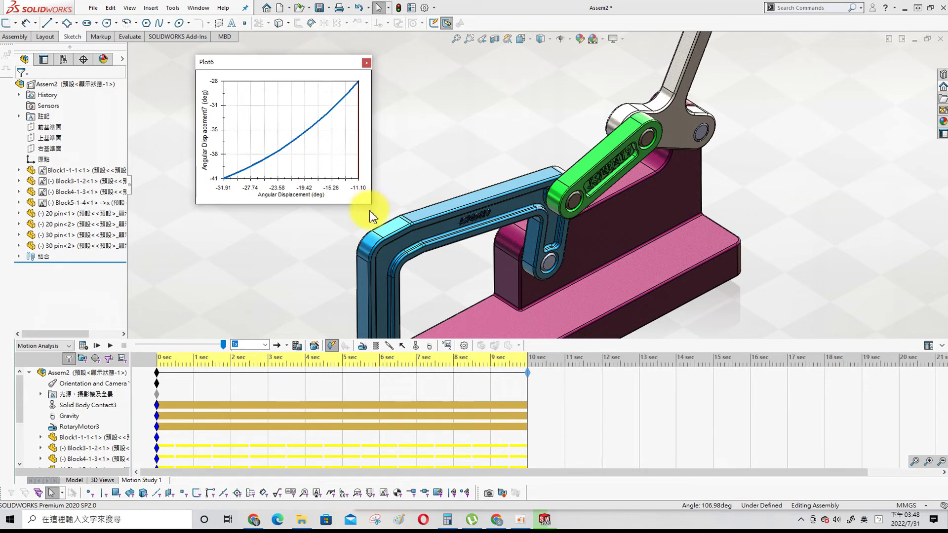
drag(365, 207, 323, 136)
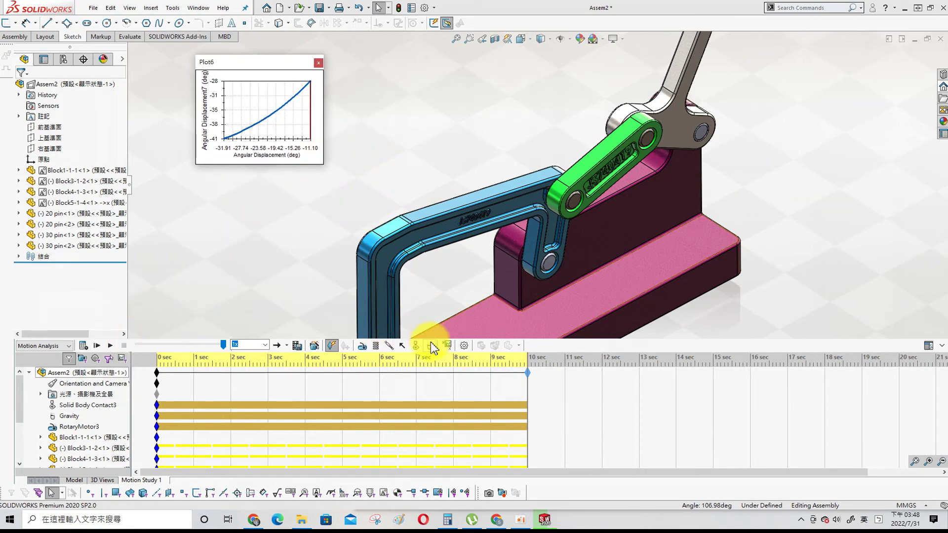
Start a new result plot of the lever's angular displacement magnitude, again using a face on its shaft.
click(447, 345)
click(83, 116)
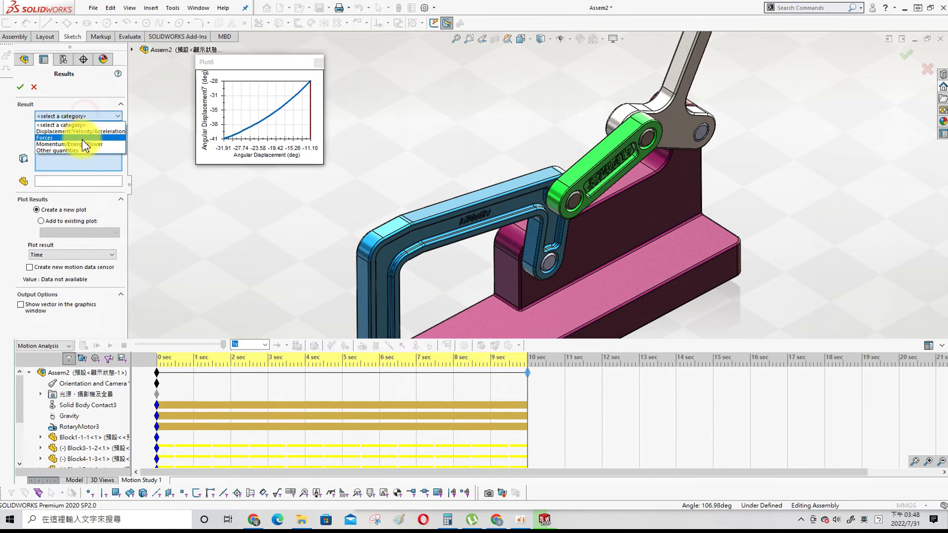
click(77, 132)
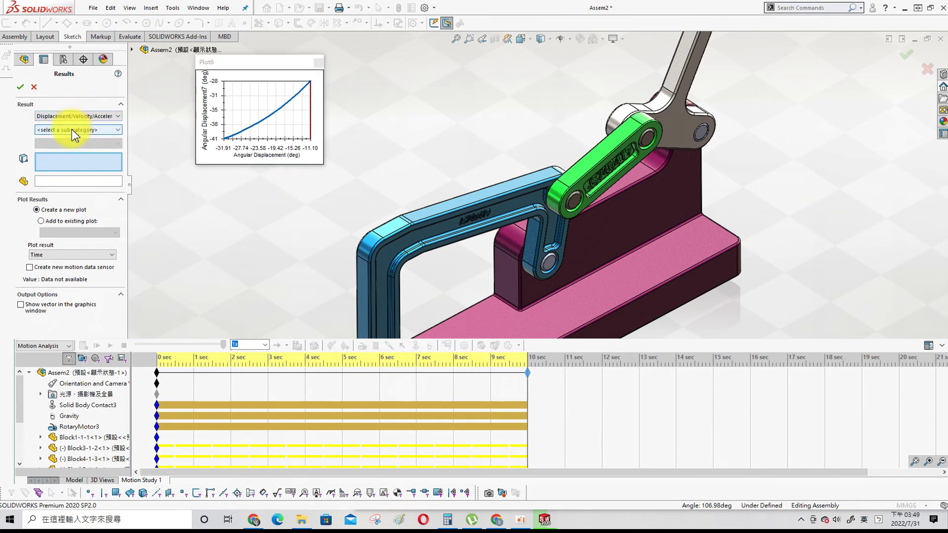
click(74, 130)
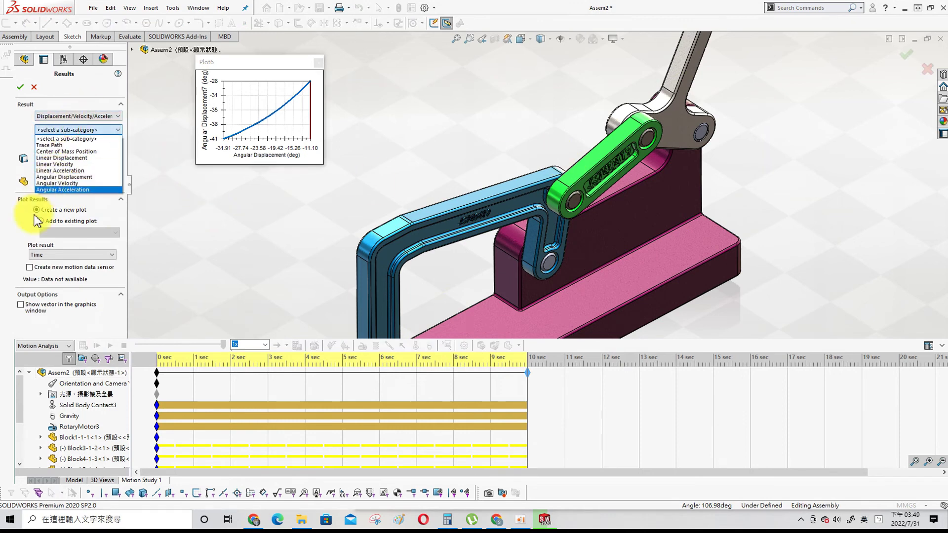
click(74, 177)
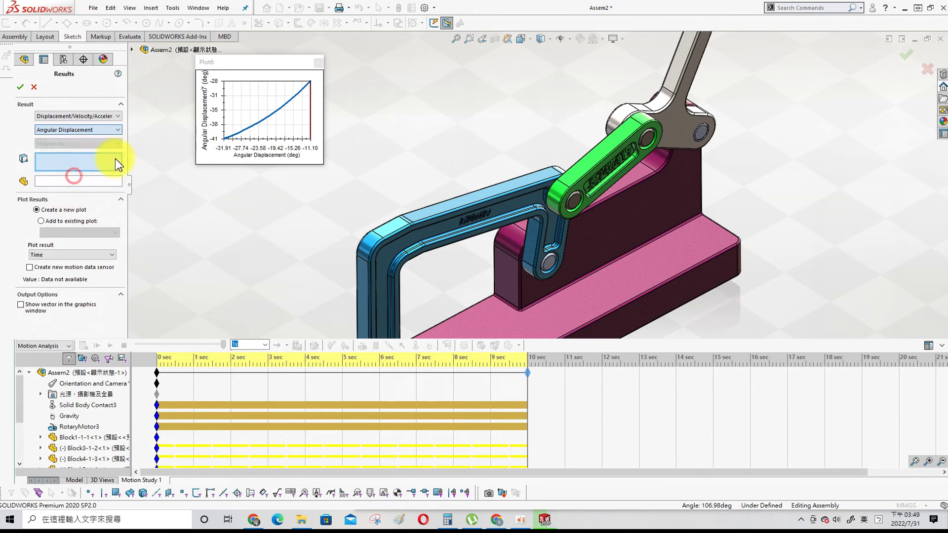
click(680, 70)
Plot the lever result against a new result, the Y component of linear displacement of the small pressed block's upper face.
click(74, 255)
click(60, 277)
click(74, 292)
click(72, 307)
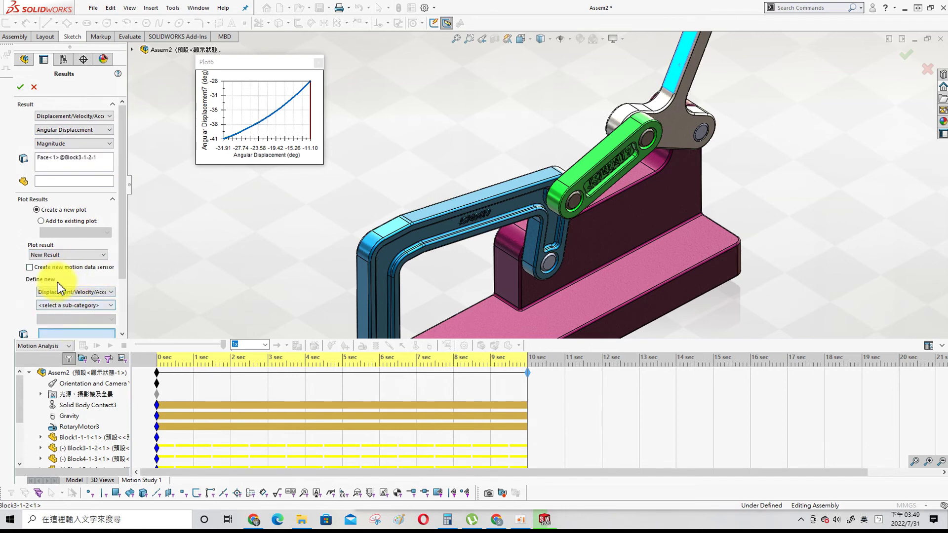
click(74, 305)
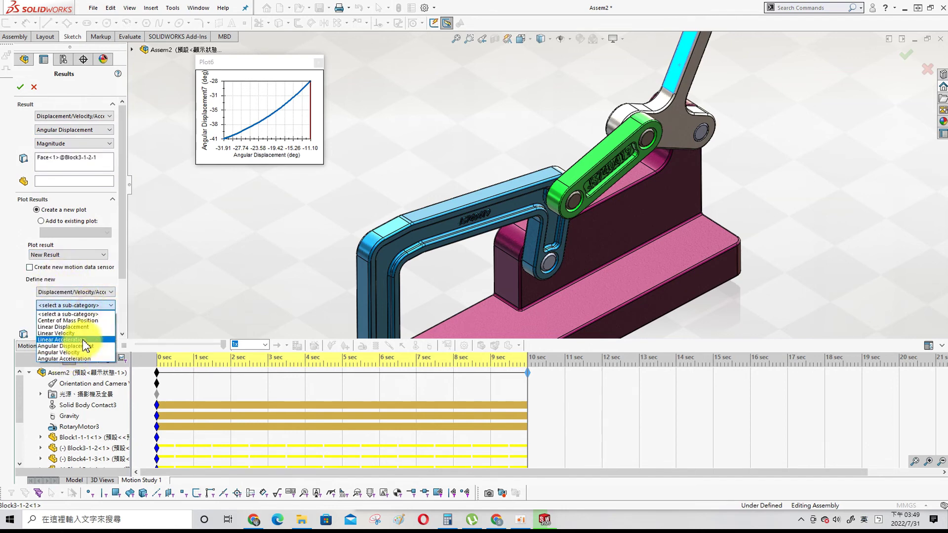
click(90, 327)
drag(122, 274, 122, 322)
scroll(368, 257, up, 2)
scroll(438, 336, down, 2)
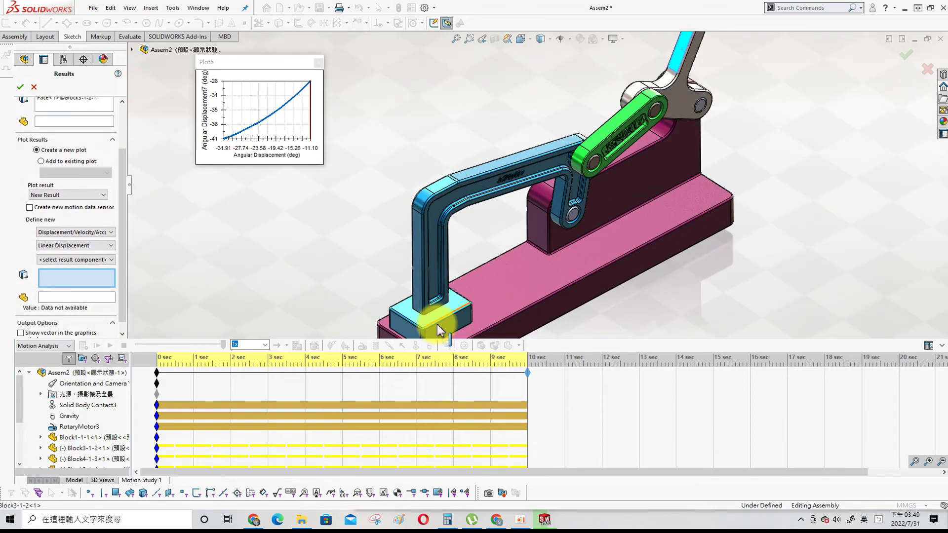
click(422, 326)
click(74, 259)
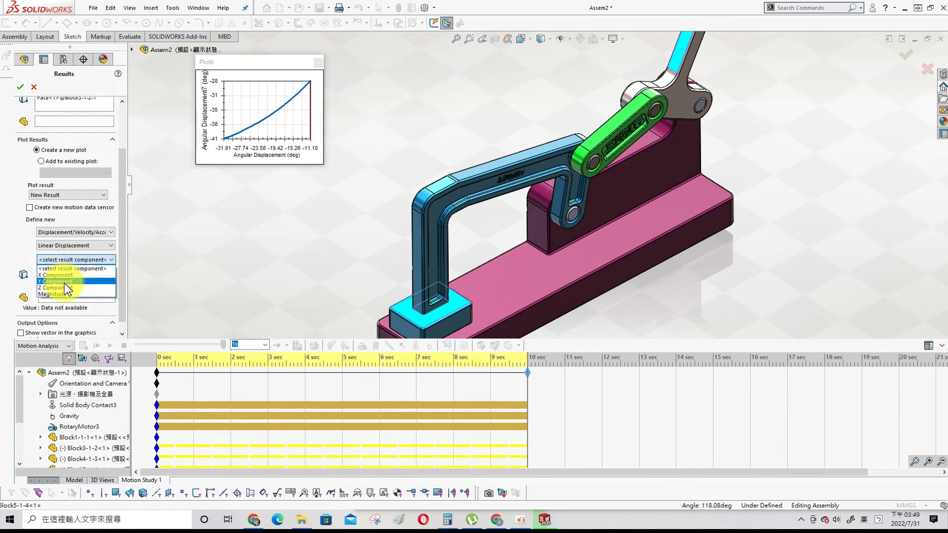
click(65, 282)
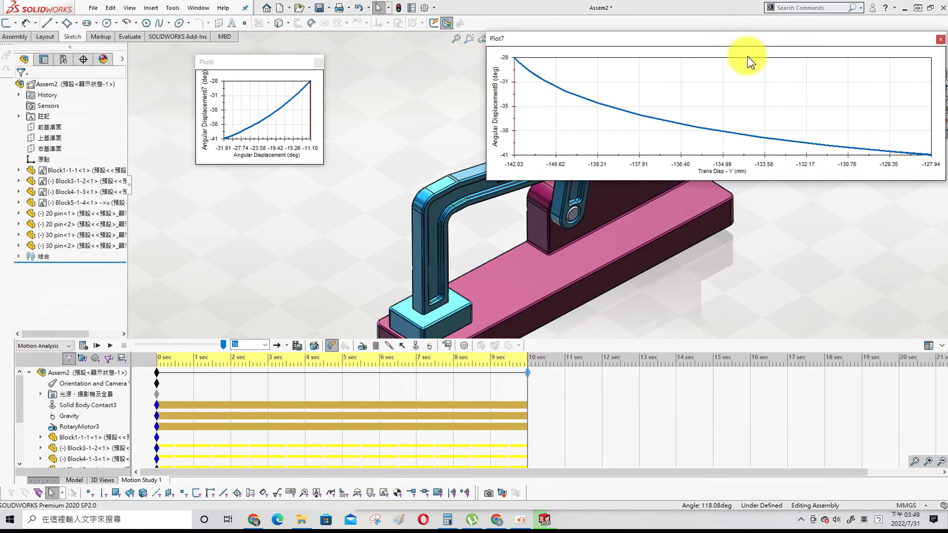
Shrink the angular-versus-linear displacement plot window and place it directly below the first plot.
drag(943, 119, 641, 113)
drag(588, 32, 288, 177)
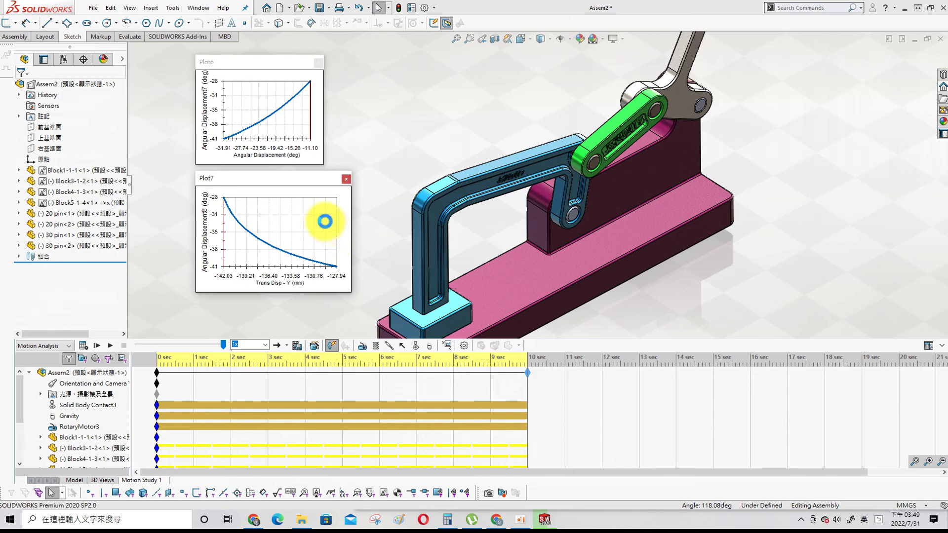
drag(351, 226, 329, 226)
Create a new plot of the Y component of linear displacement over time for the small block's upper face.
click(447, 345)
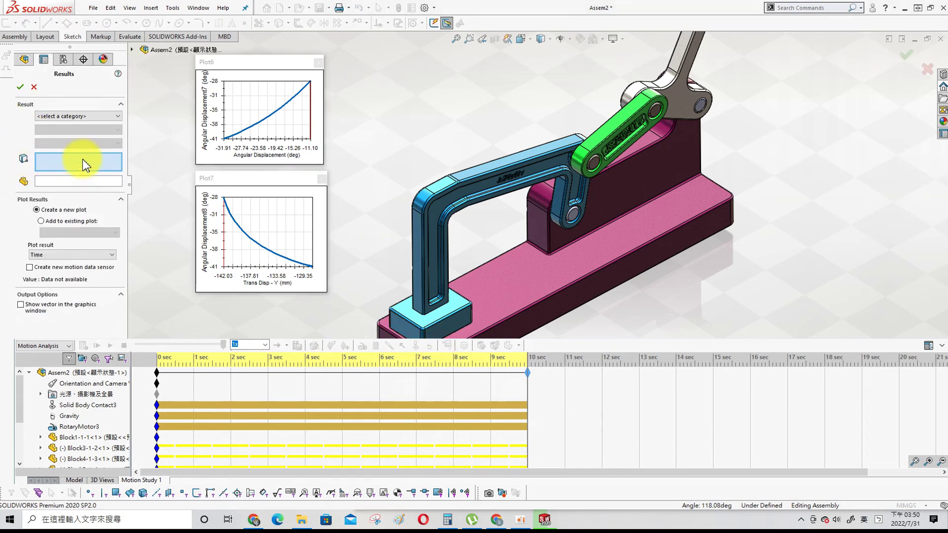
click(74, 116)
click(67, 123)
click(64, 129)
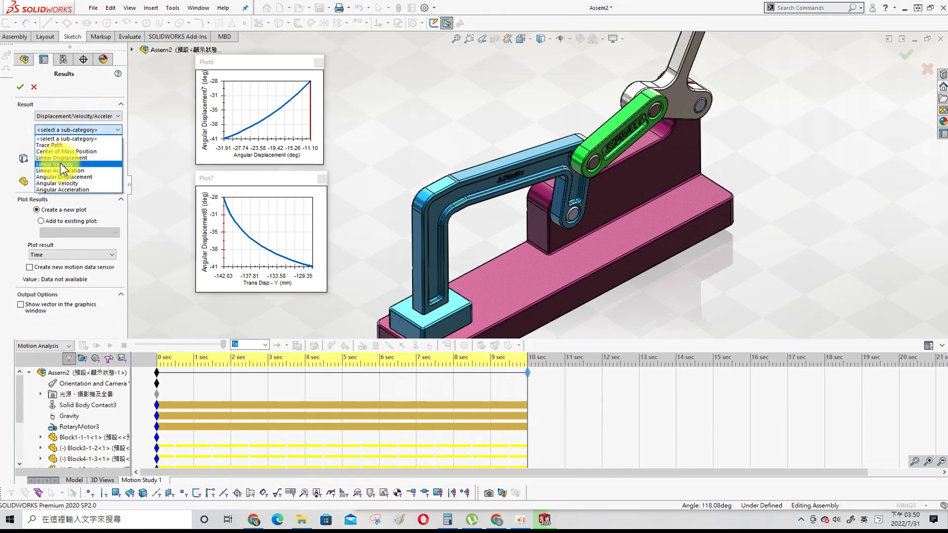
click(69, 158)
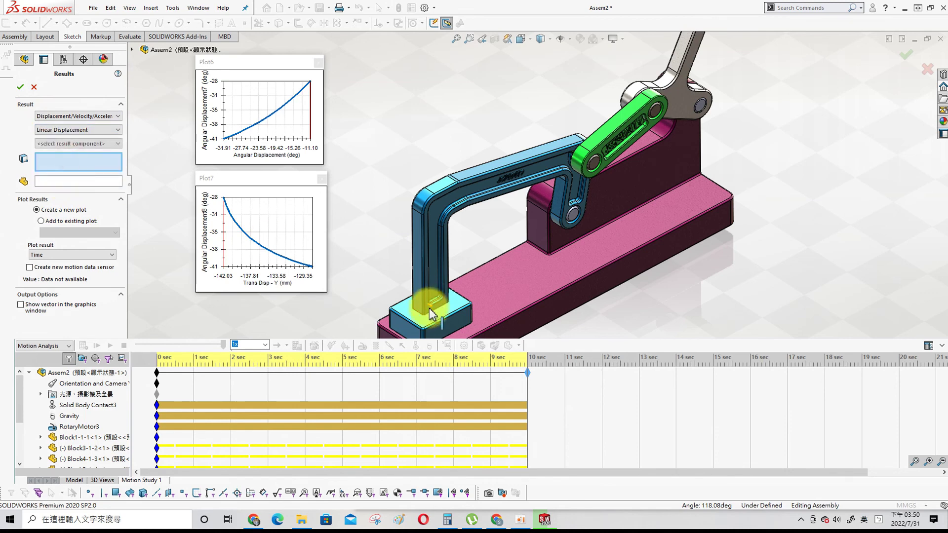
click(435, 309)
click(75, 166)
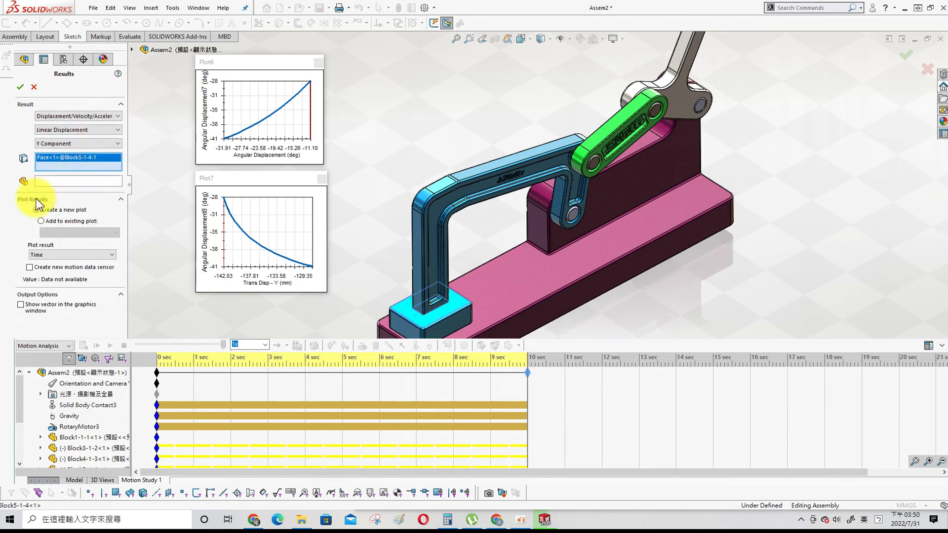
key(Return)
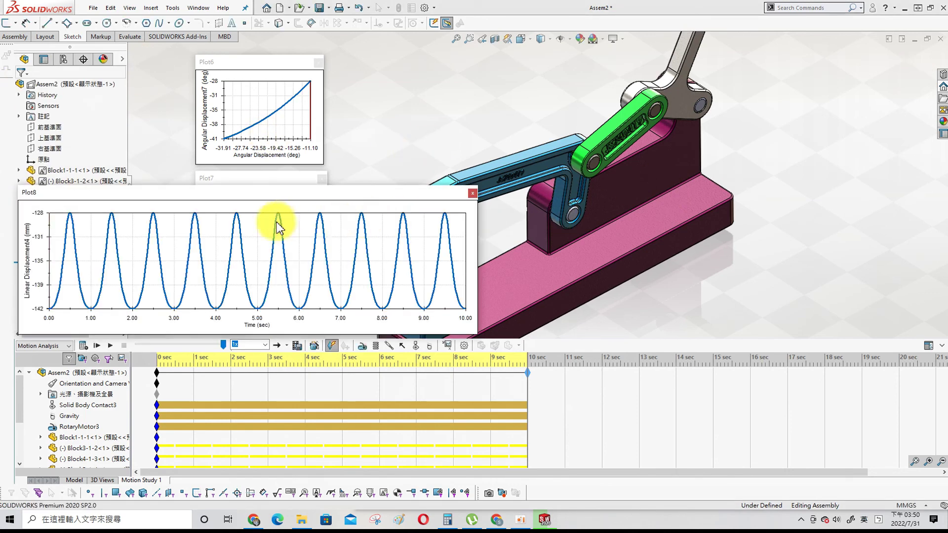
Shrink the linear displacement time plot and place it on the free side of the press, showing the whole model.
drag(20, 279, 315, 270)
drag(368, 336, 365, 313)
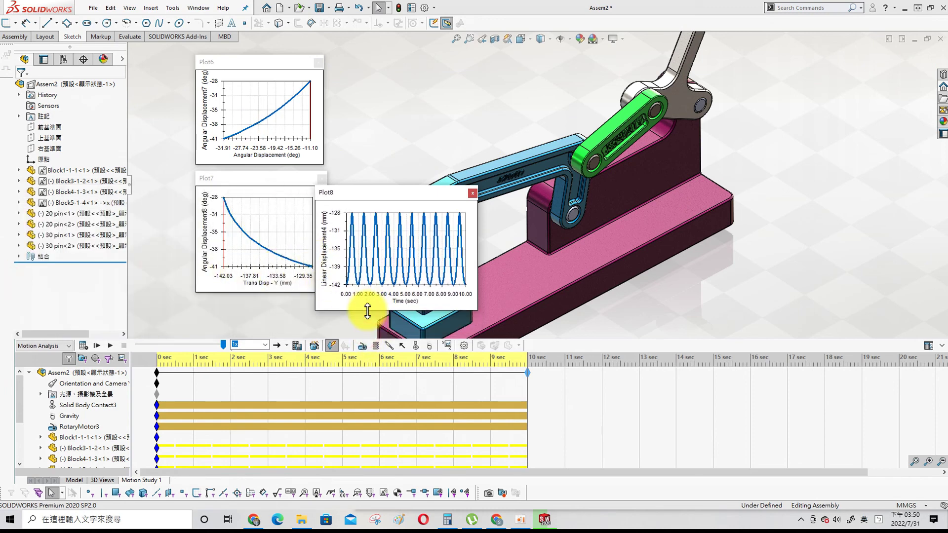
drag(409, 194, 808, 83)
scroll(635, 152, up, 3)
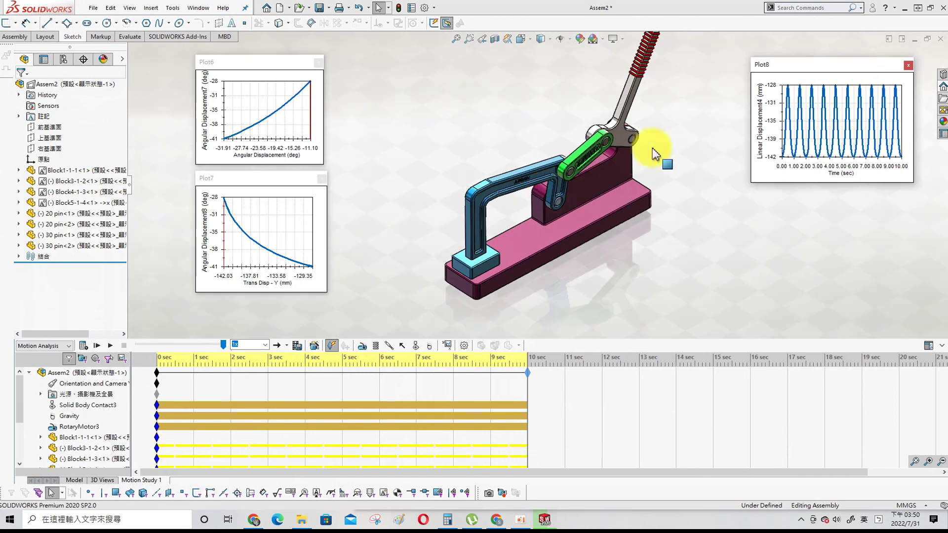
scroll(642, 165, down, 2)
drag(854, 67, 772, 77)
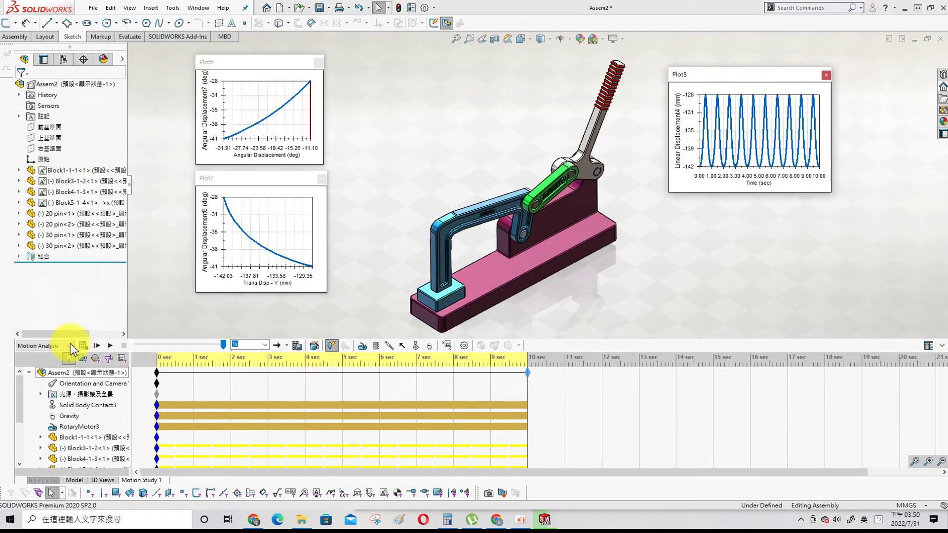
Play the motion study from the start and save the assembly without rebuilding it.
click(98, 345)
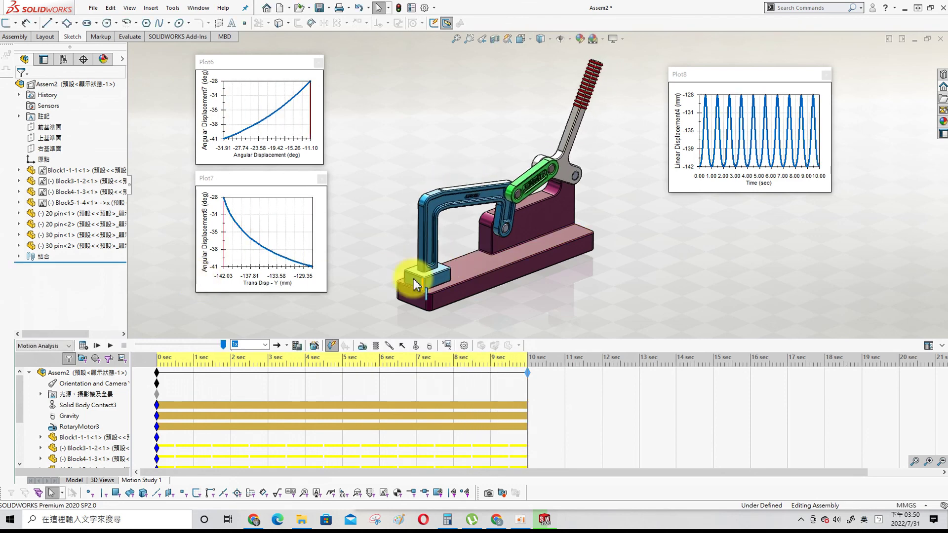
click(319, 7)
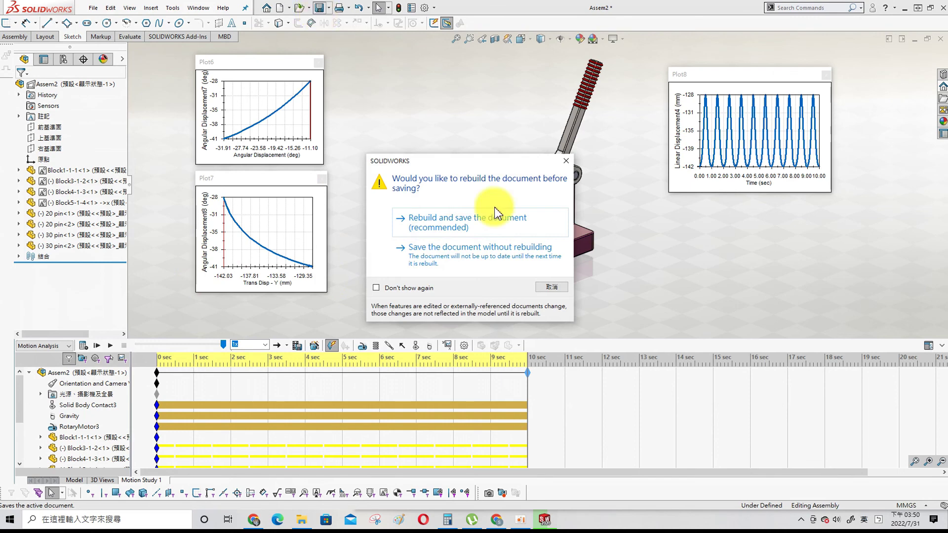
click(449, 261)
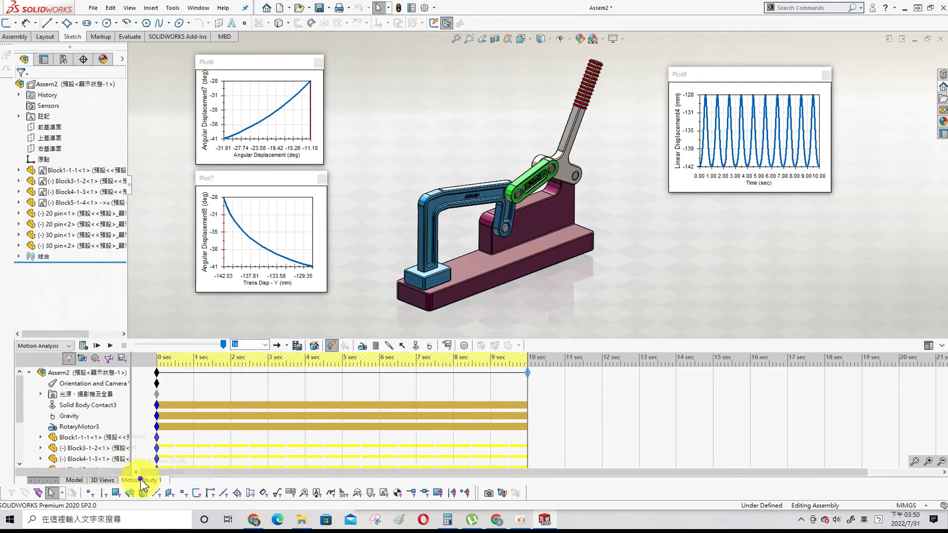
right_click(141, 480)
click(158, 323)
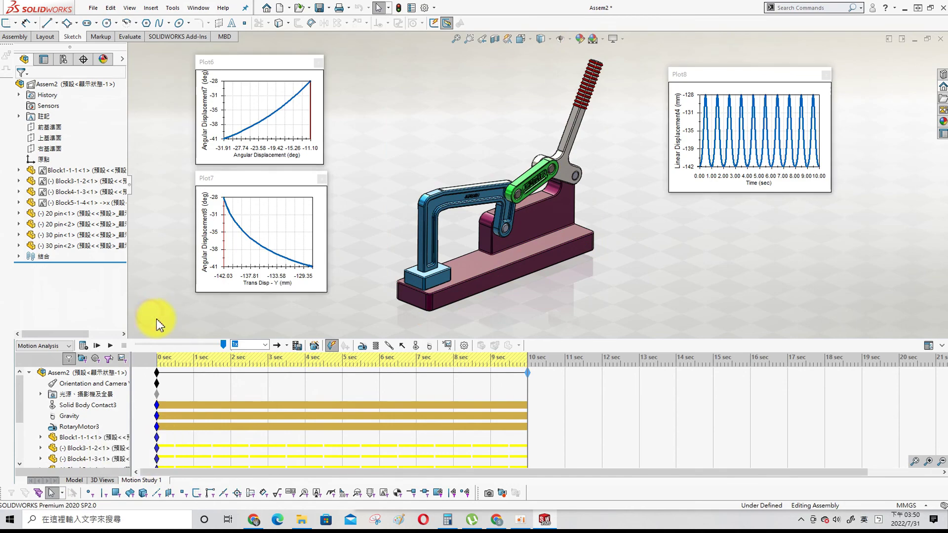